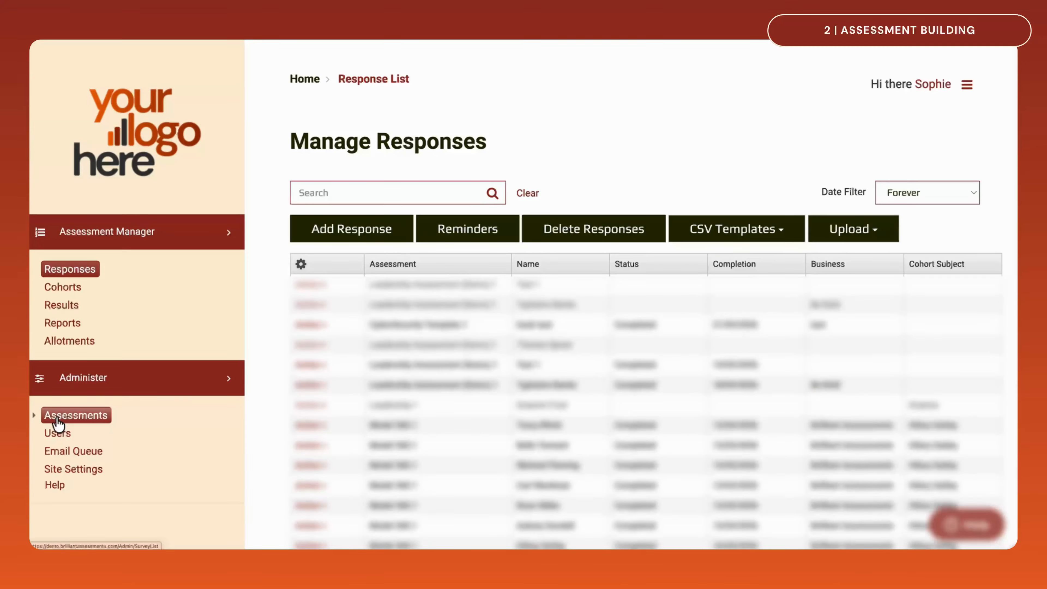
Enable Use Classifier in the site's general feature settings and display the list of classifiers
left_click(56, 474)
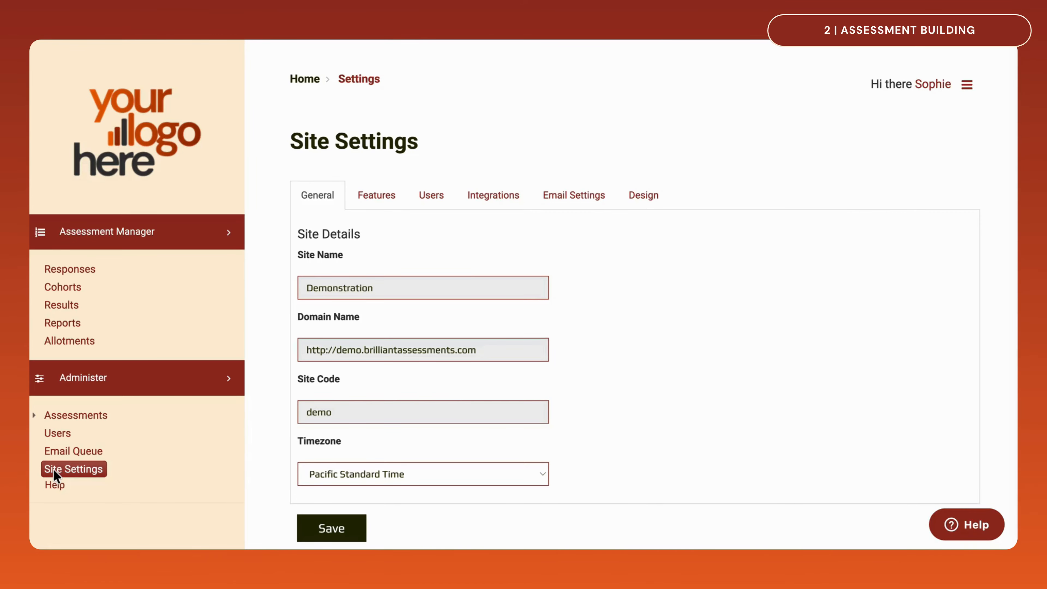
left_click(395, 207)
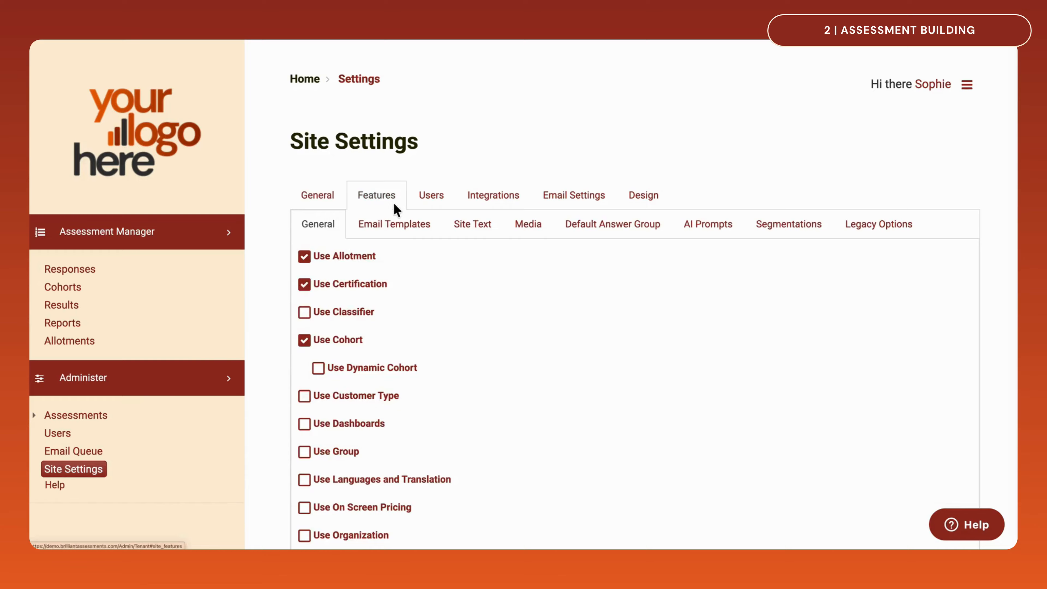
left_click(304, 313)
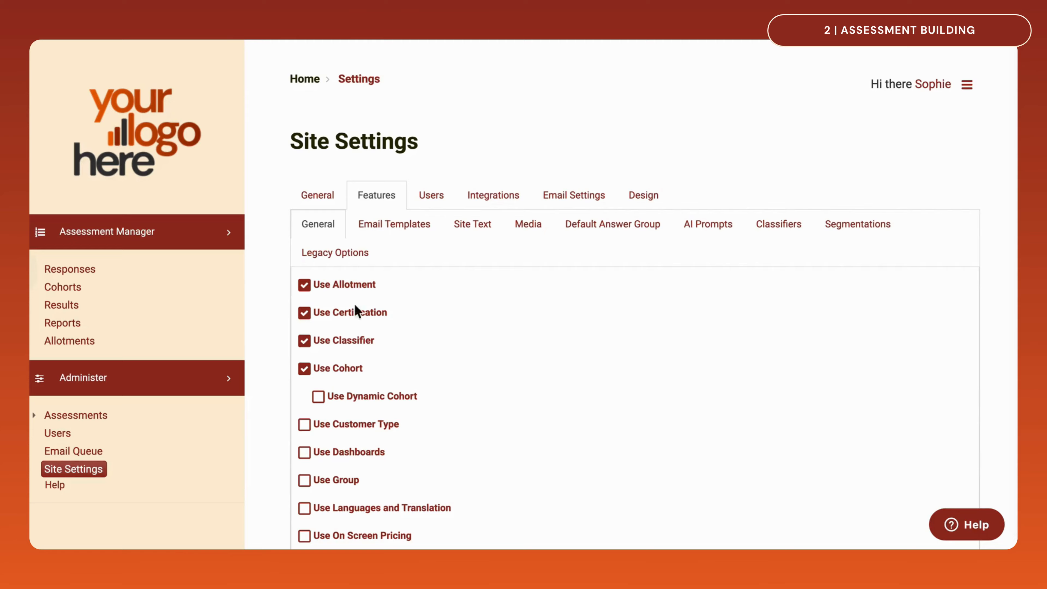
left_click(777, 233)
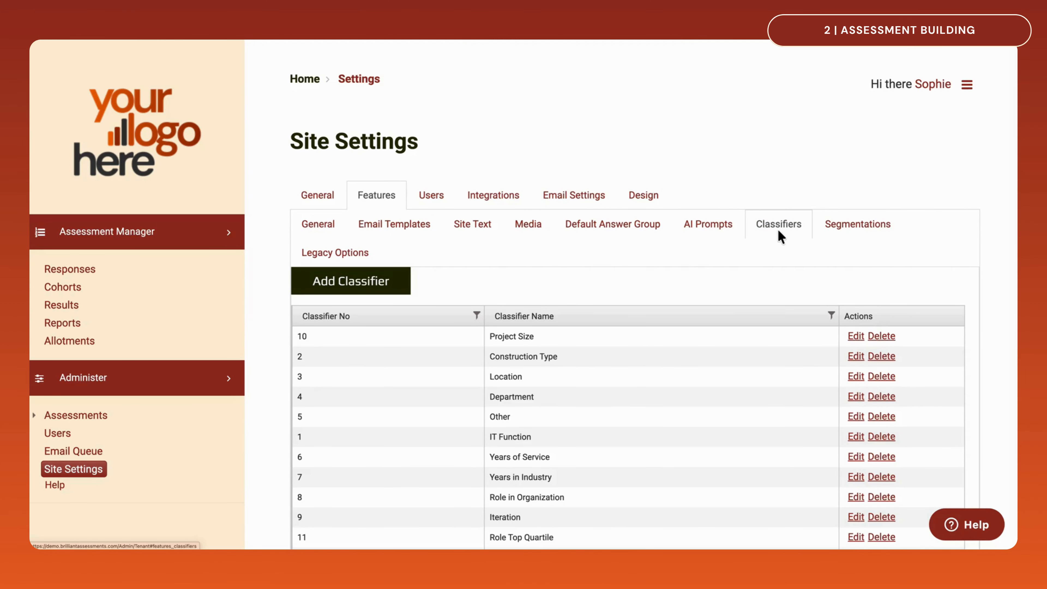
Find Leadership Assessment (Demo) in the assessment list and open it in the assessment builder
left_click(86, 414)
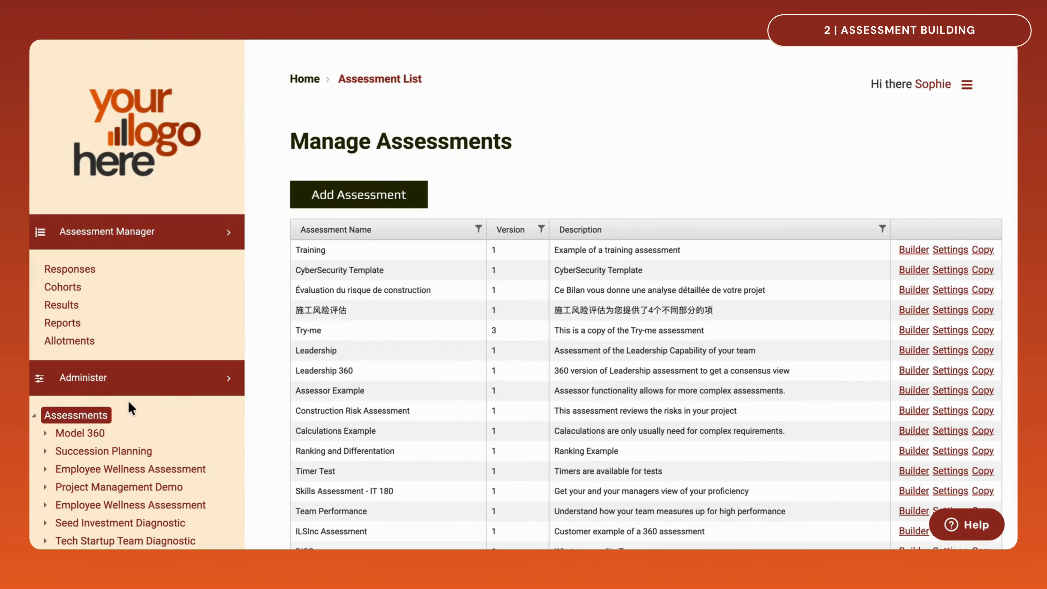
scroll(445, 520, "down", 8)
scroll(446, 519, "down", 2)
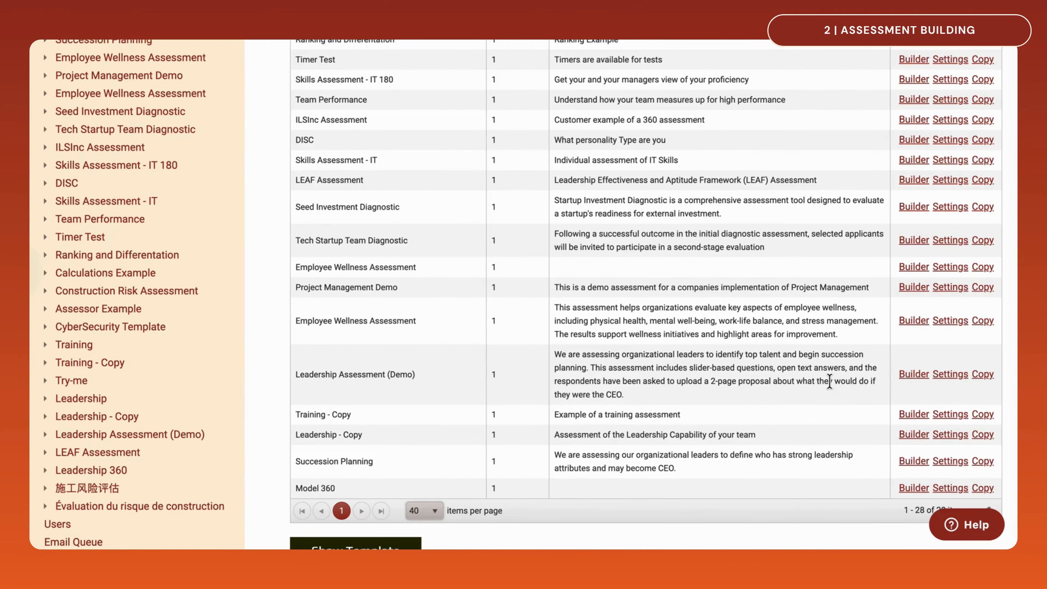
left_click(902, 375)
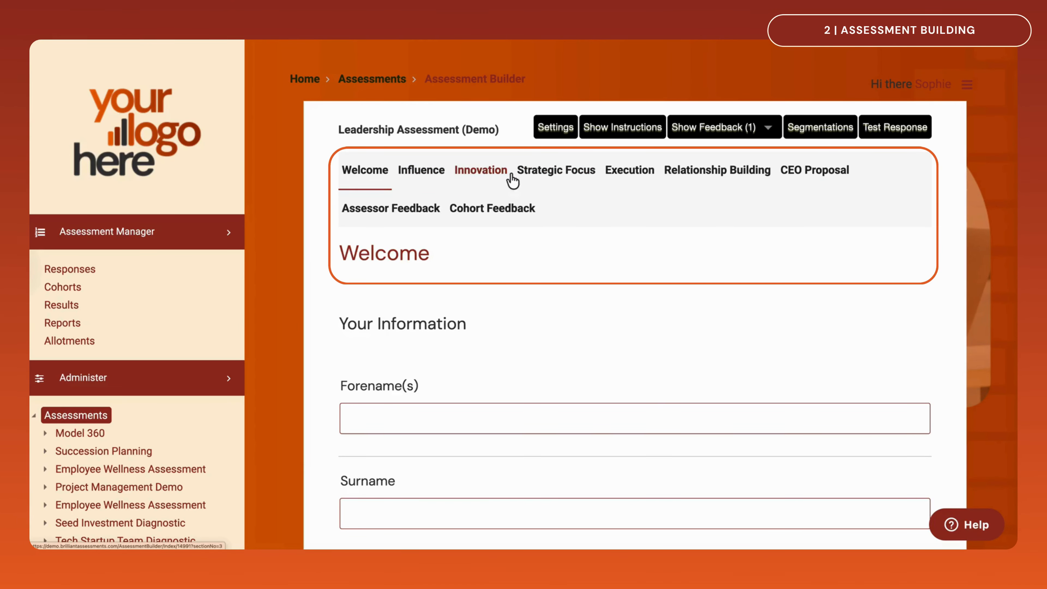
Review the Leadership Style subsection and its questions in the assessment's Influence section
left_click(419, 172)
mouse_move(724, 343)
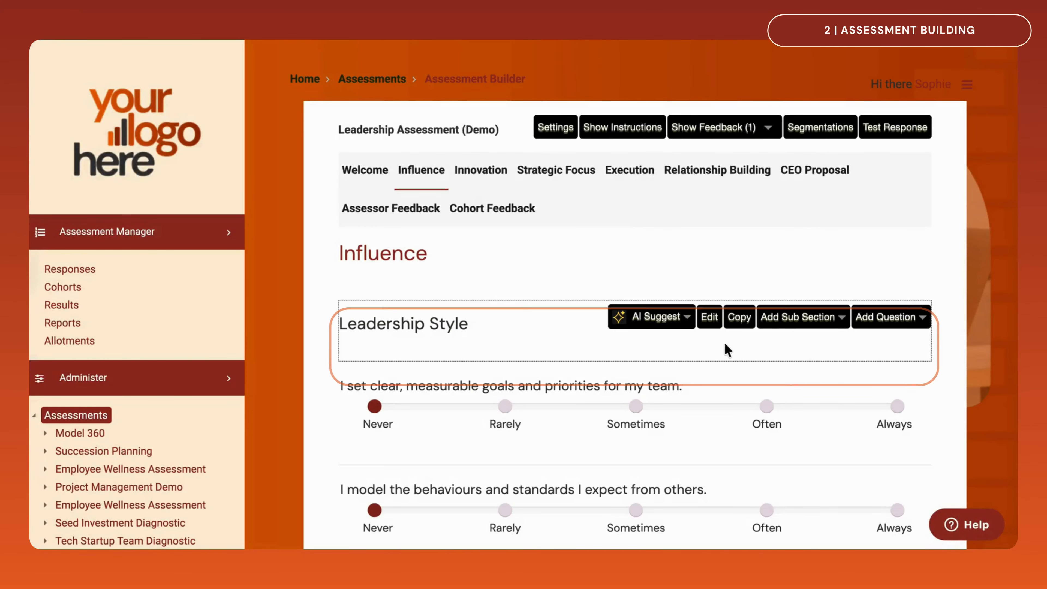
scroll(726, 350, "down", 4)
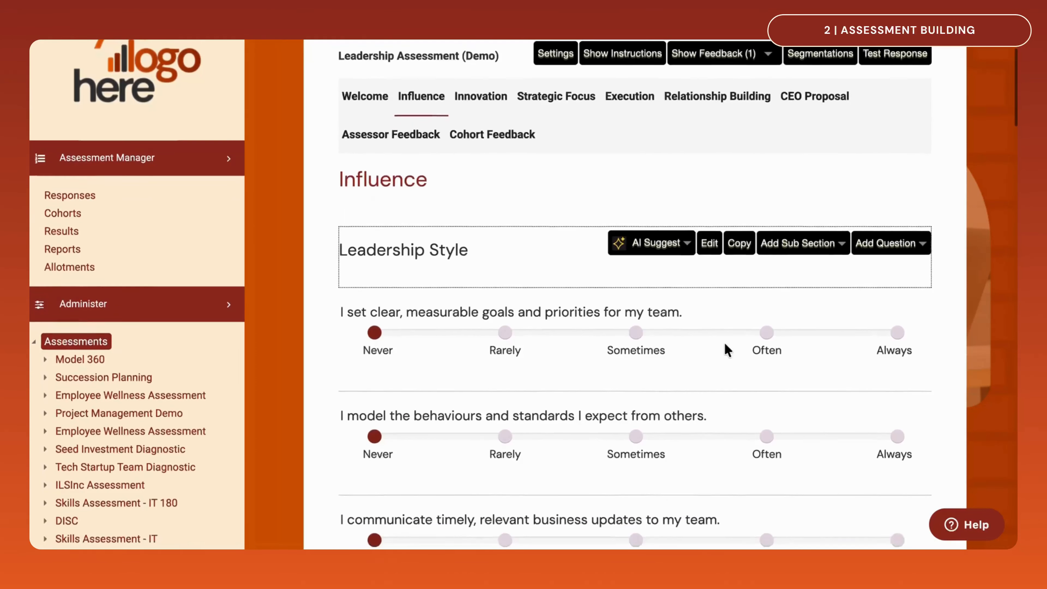
scroll(725, 351, "down", 3)
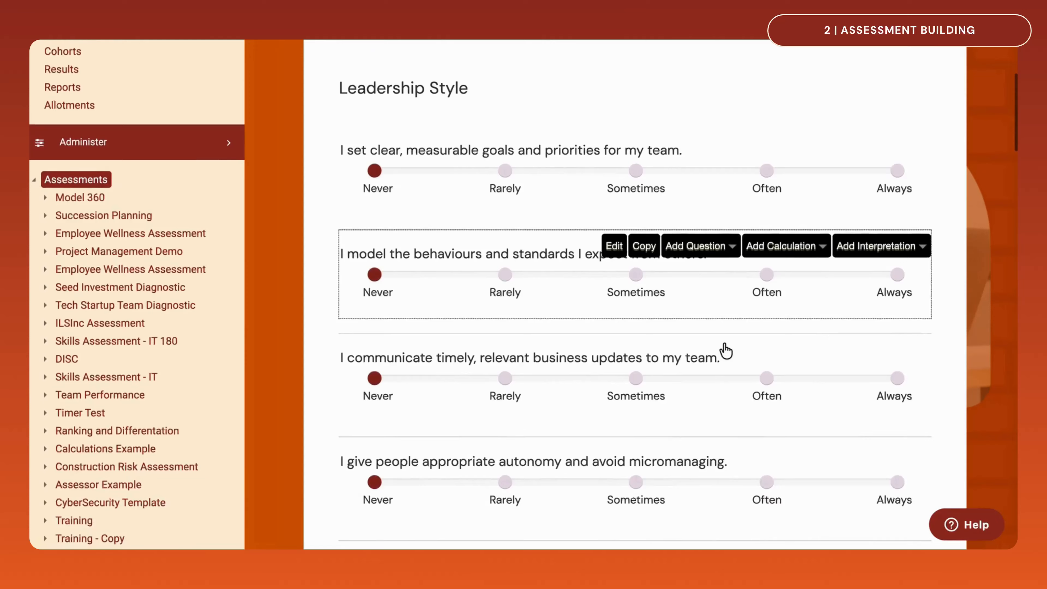
scroll(726, 350, "down", 5)
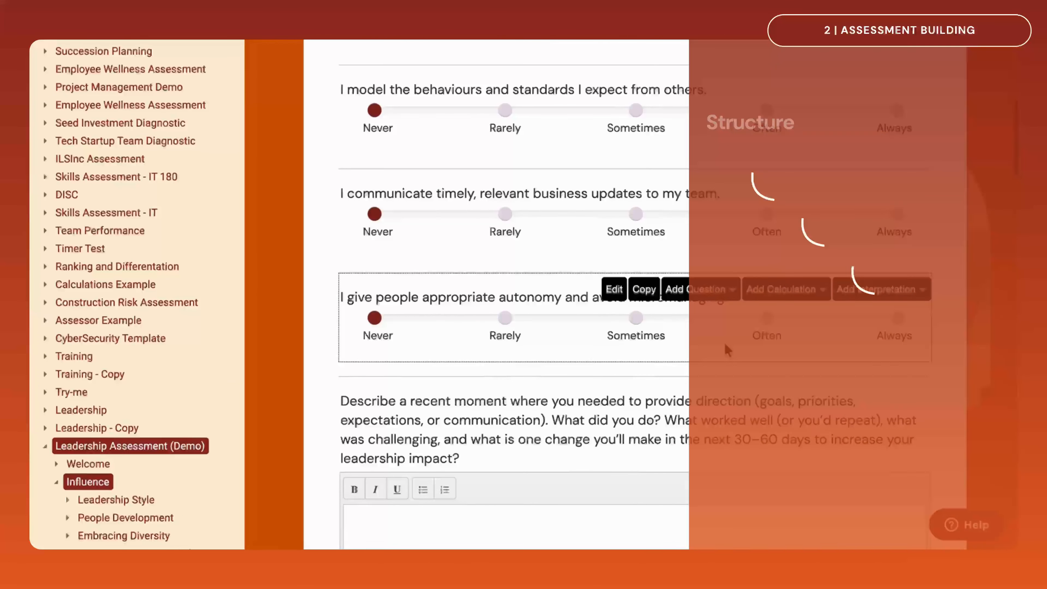
scroll(727, 350, "down", 1)
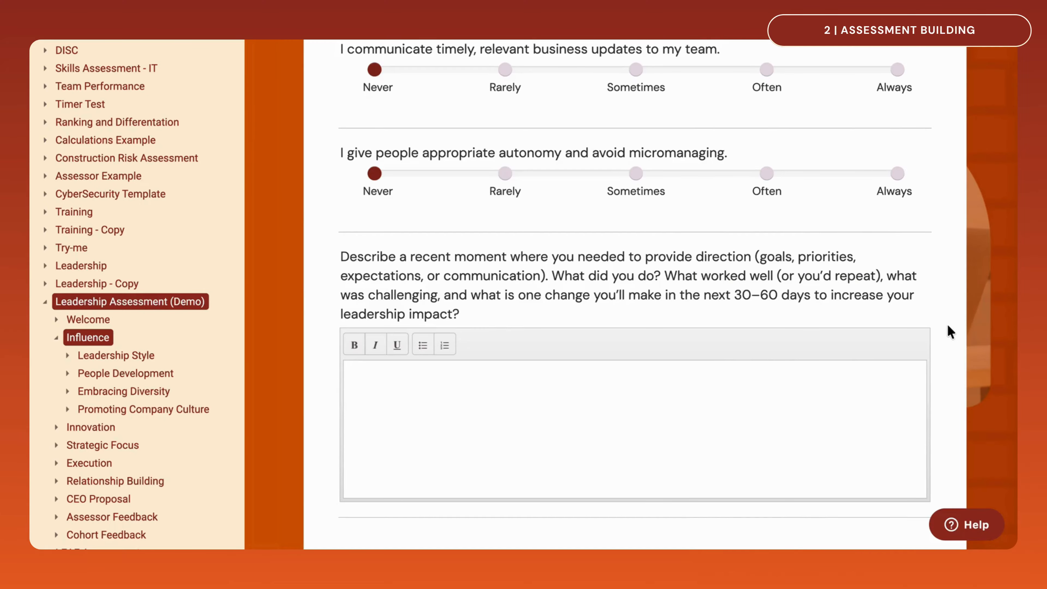
scroll(950, 331, "up", 10)
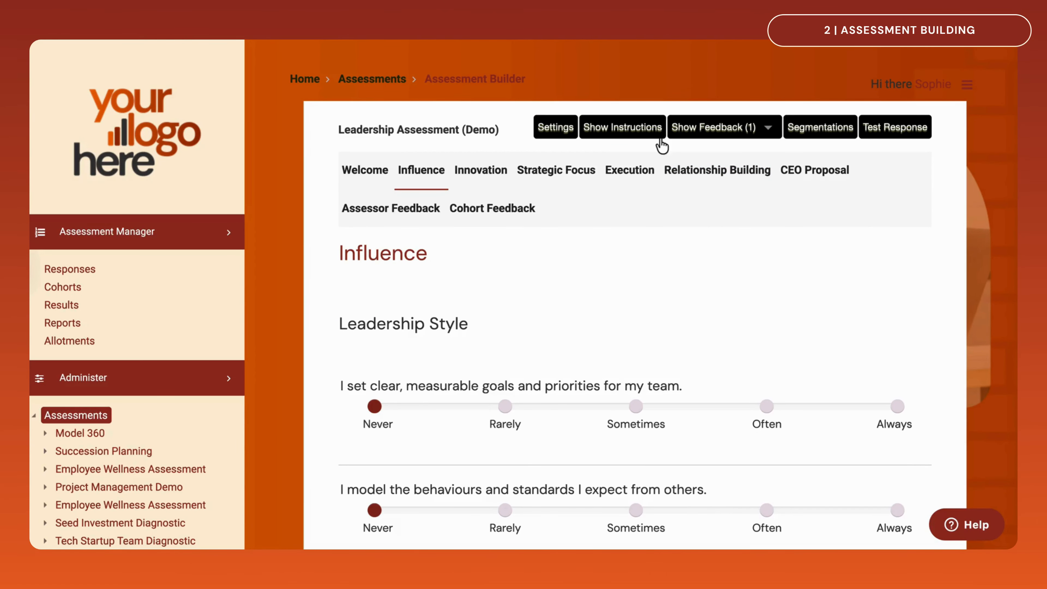
Display the question instructions in the Influence section, read the one under the first Leadership Style question, and hide them again
left_click(650, 141)
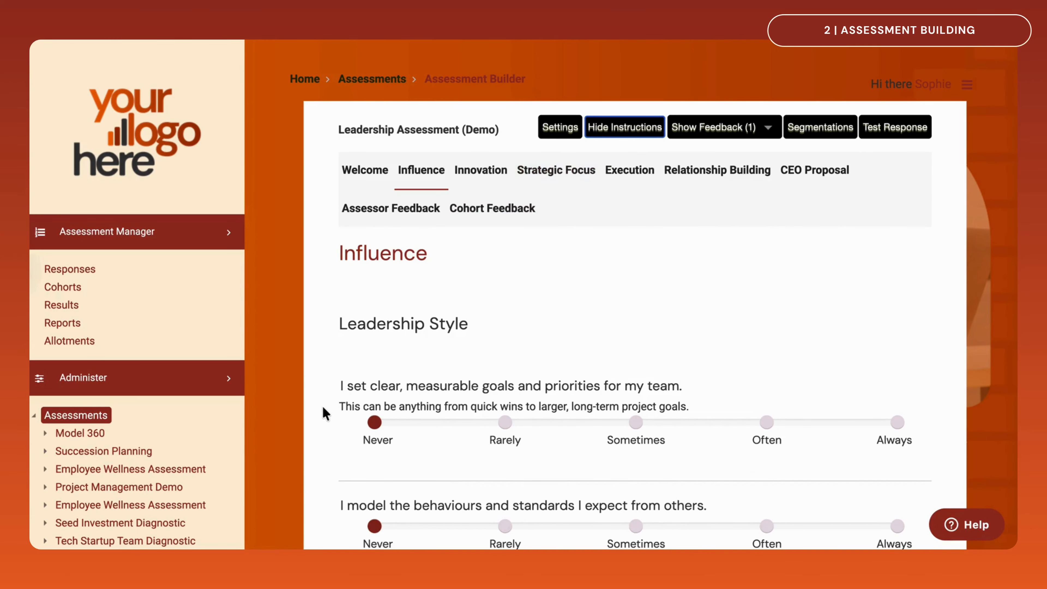
mouse_move(344, 406)
left_click_drag(345, 406, 708, 410)
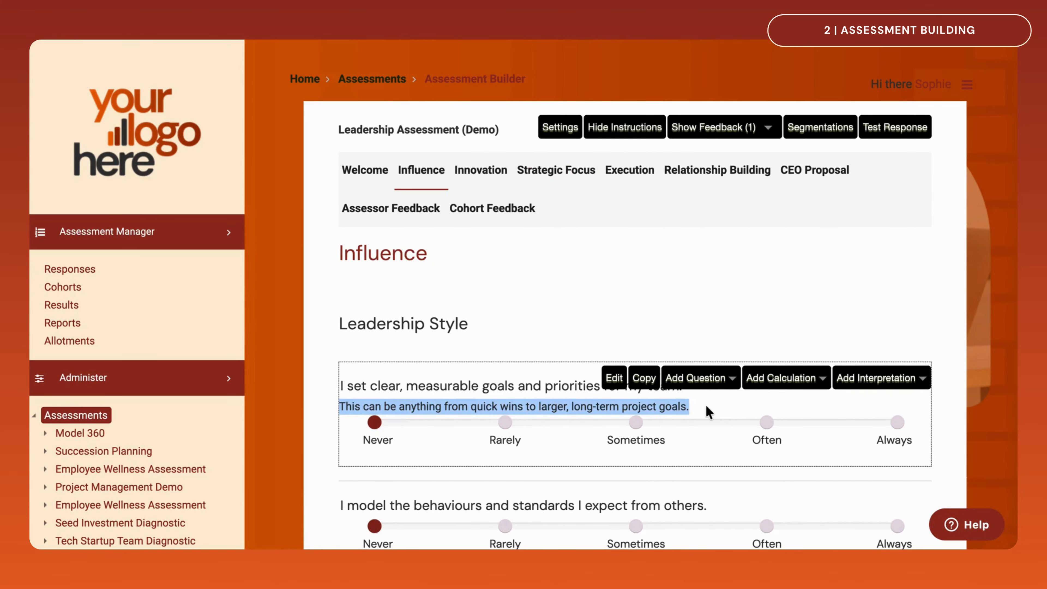
left_click(621, 131)
Display the Influence section's feedback and read the Practicing and Developing texts
left_click(696, 130)
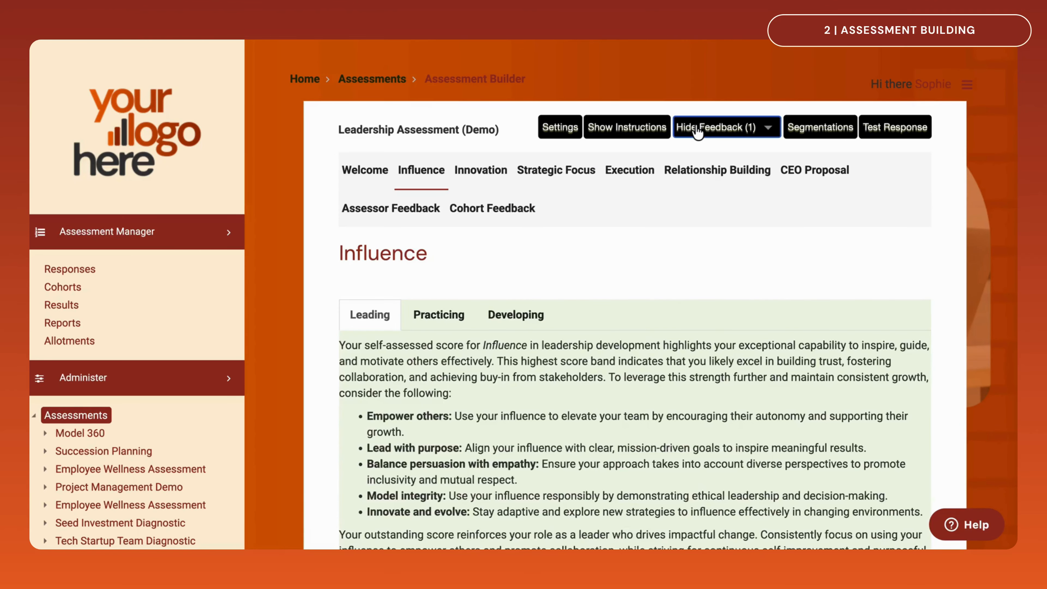
left_click(456, 328)
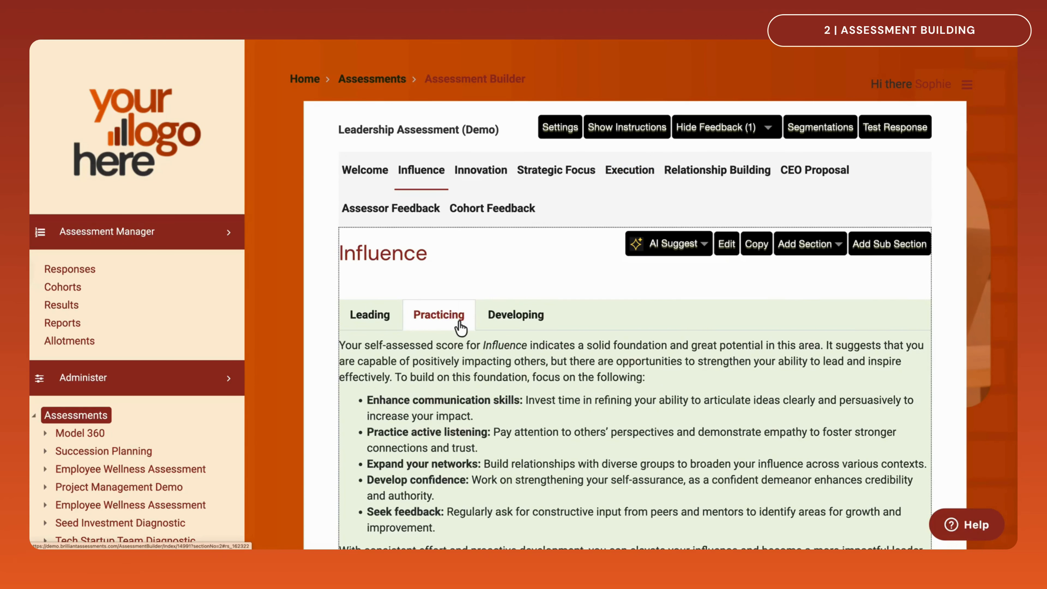
left_click(498, 328)
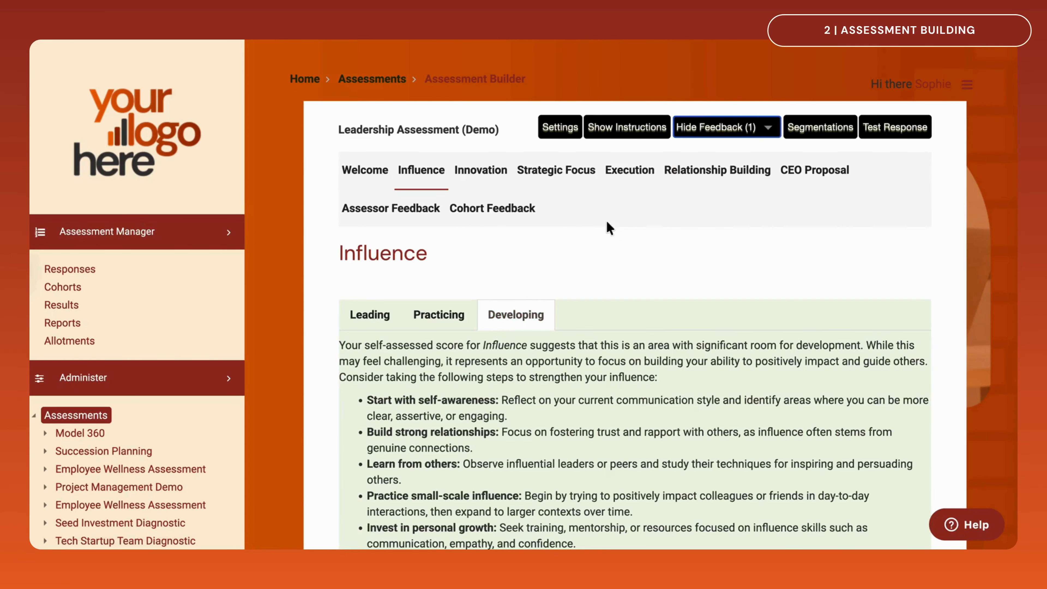
Switch the displayed feedback to Report Text2, review it under Leadership Style, and switch to Report Text3
left_click(768, 130)
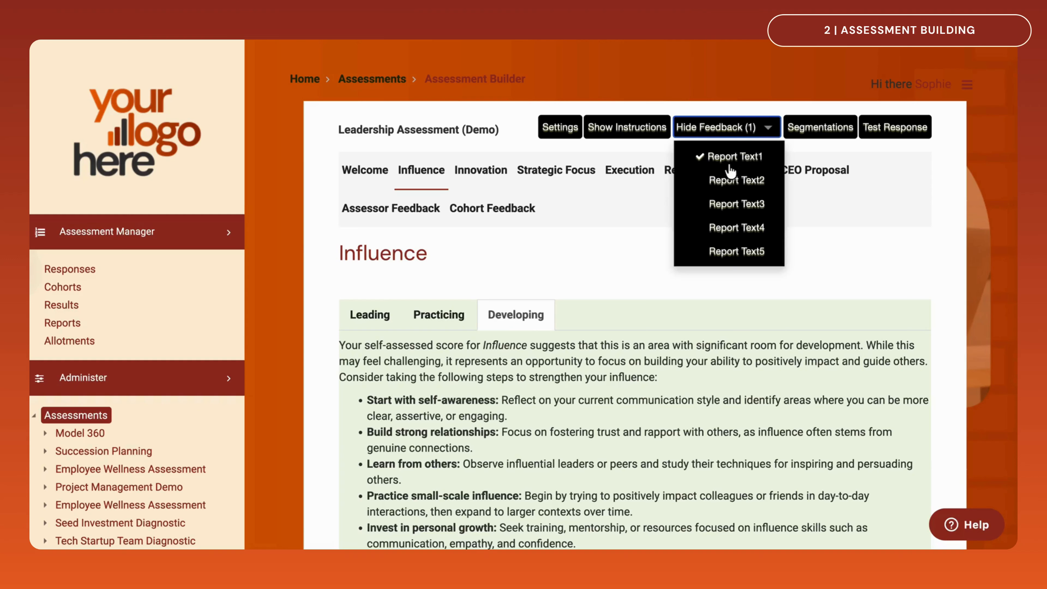
left_click(709, 182)
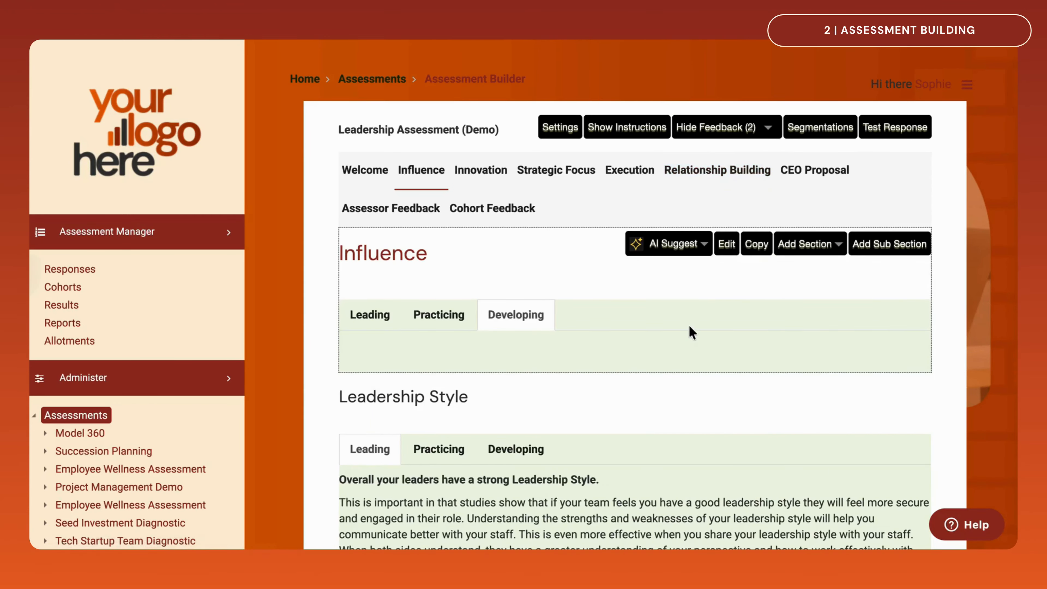
scroll(689, 325, "down", 2)
scroll(692, 332, "down", 1)
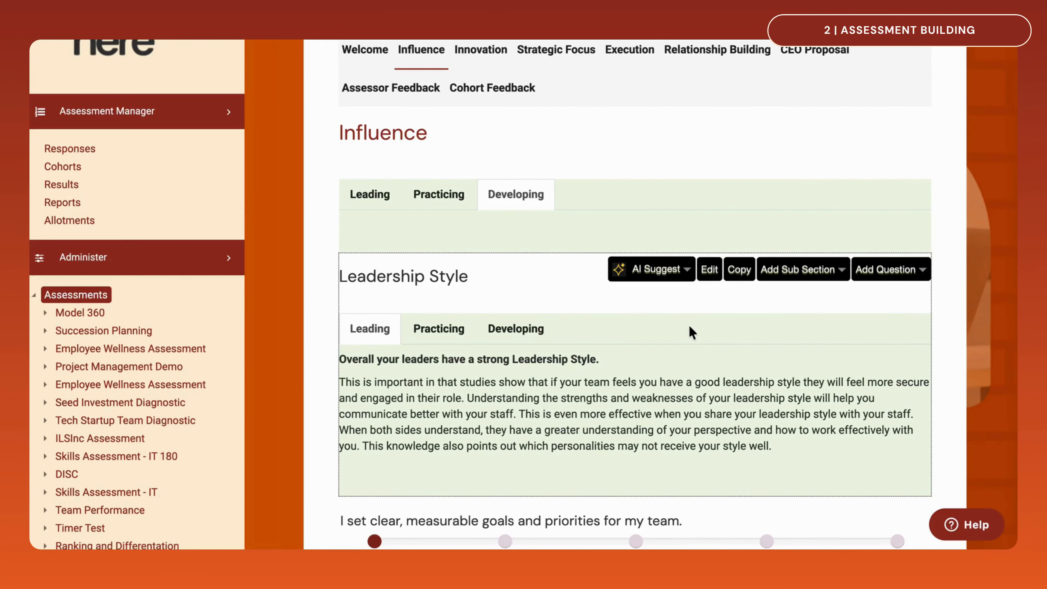
scroll(689, 325, "up", 3)
left_click(768, 128)
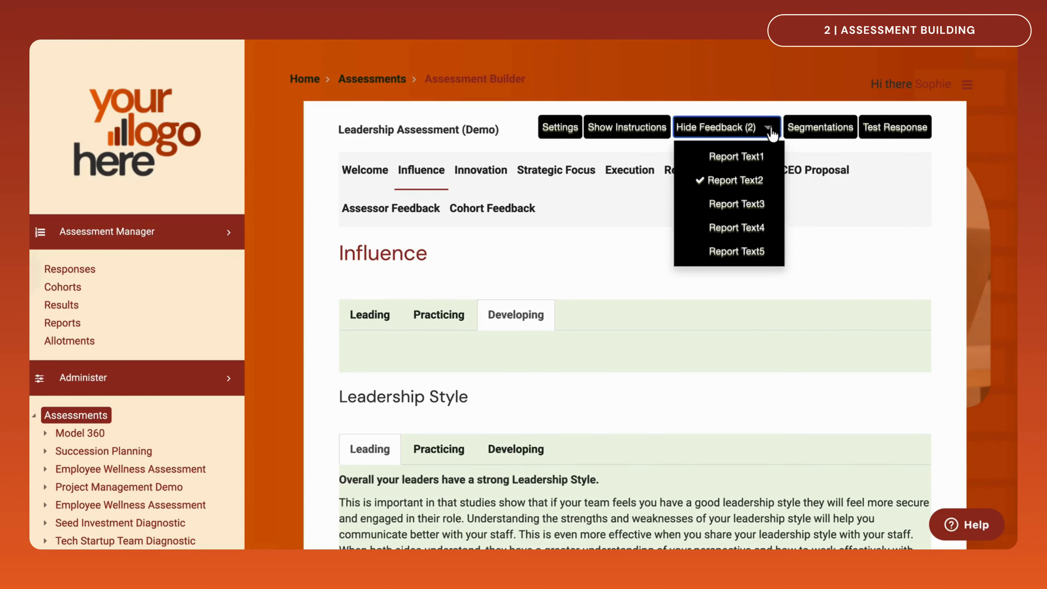
left_click(756, 203)
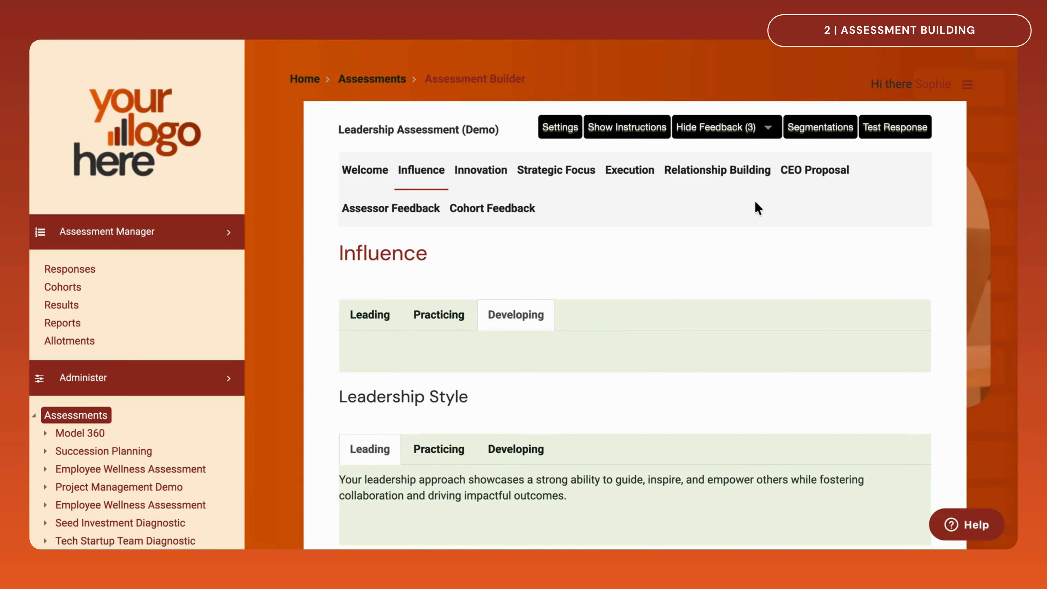
Preview the Influence section as a test response and look through its questions
left_click(881, 134)
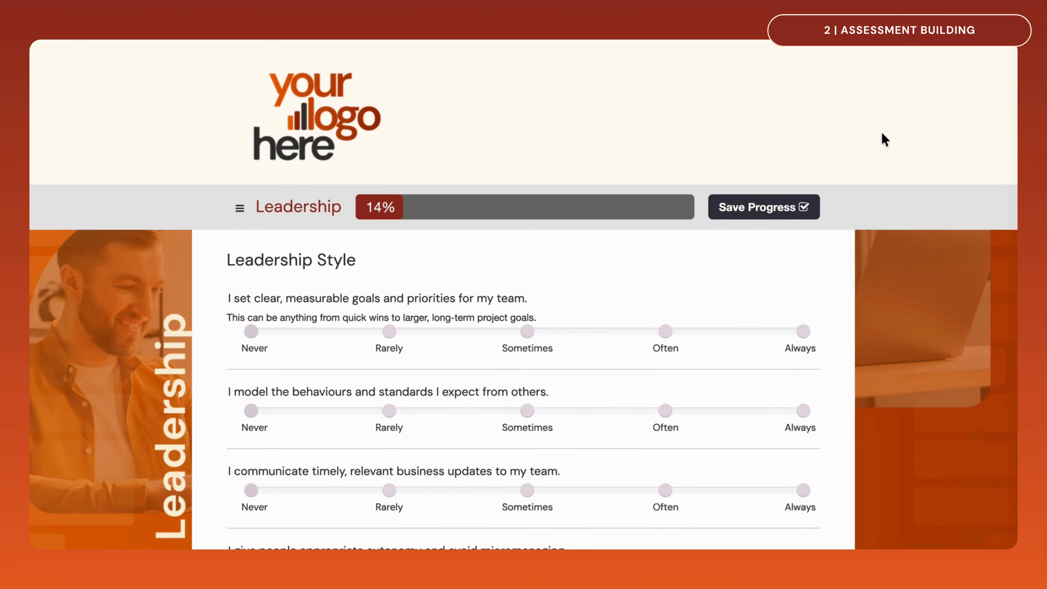
scroll(882, 134, "down", 10)
scroll(883, 139, "down", 10)
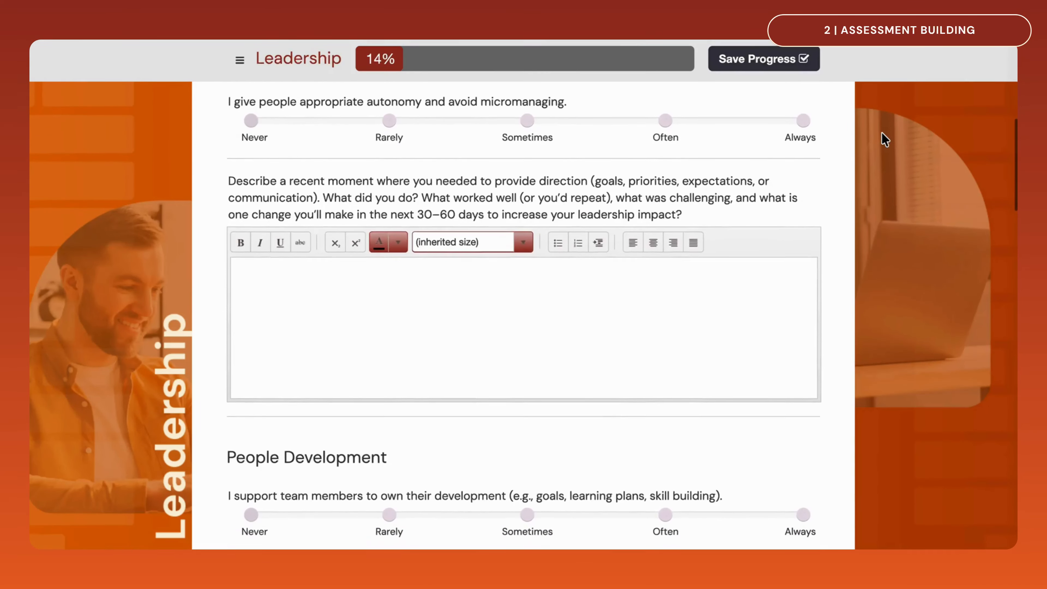
scroll(883, 139, "down", 2)
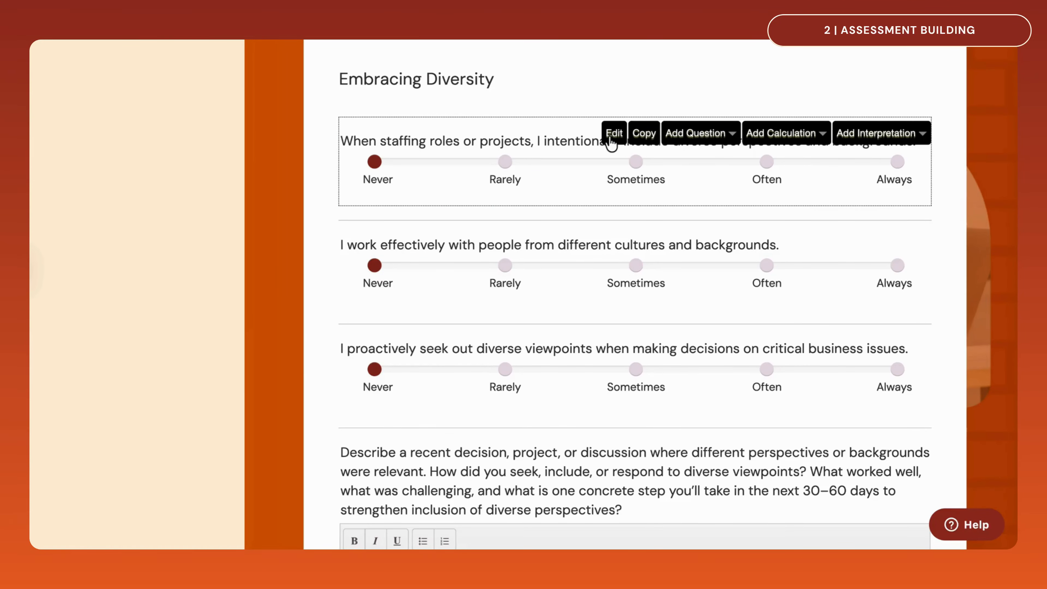
Open the first Embracing Diversity question for editing in the builder
left_click(612, 136)
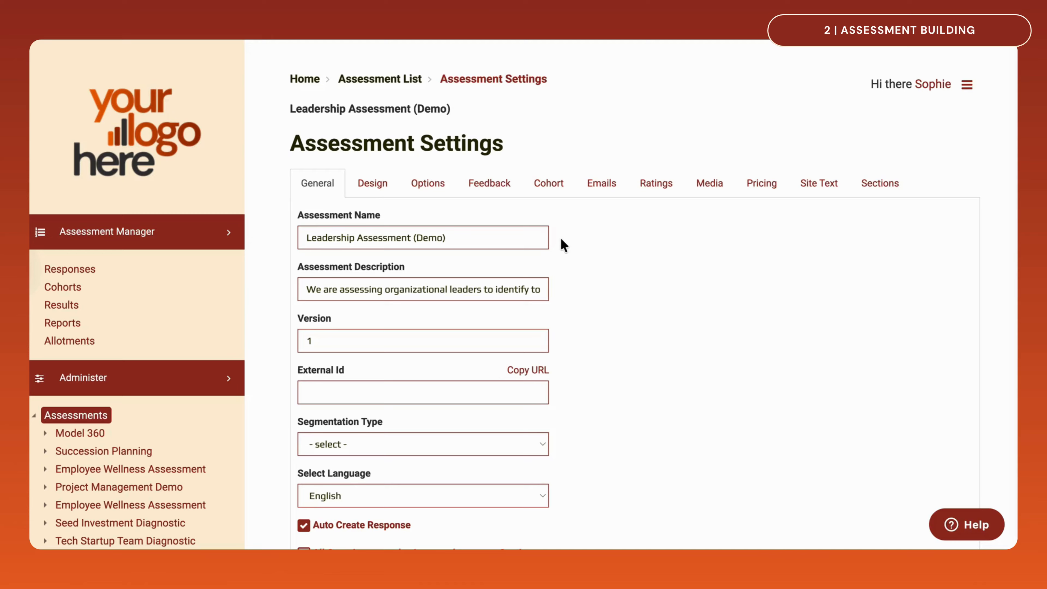
Examine the language choices in the general settings of Leadership Assessment (Demo)
scroll(563, 246, "down", 3)
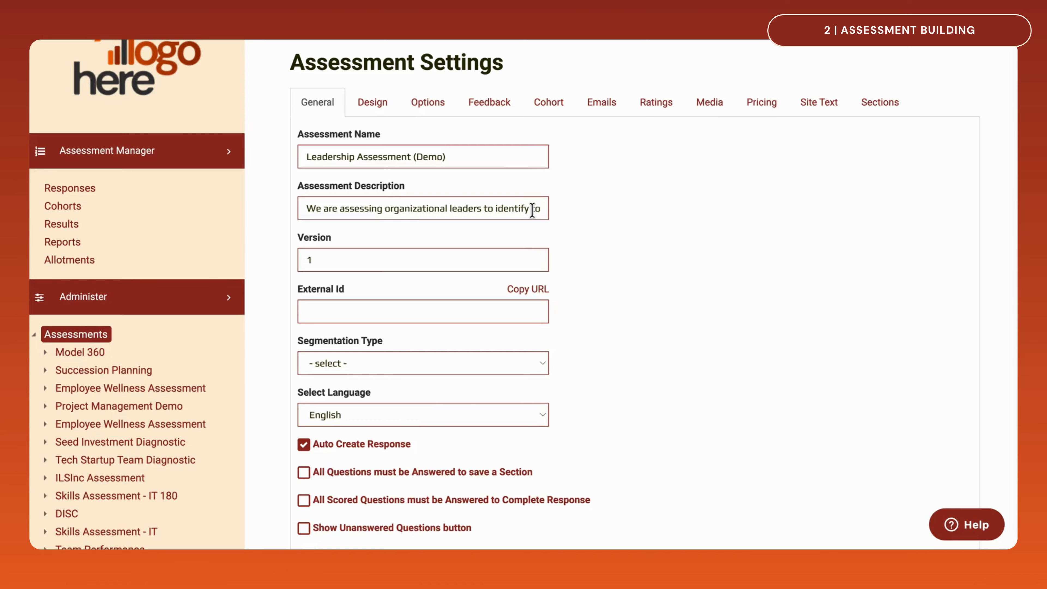
left_click(540, 415)
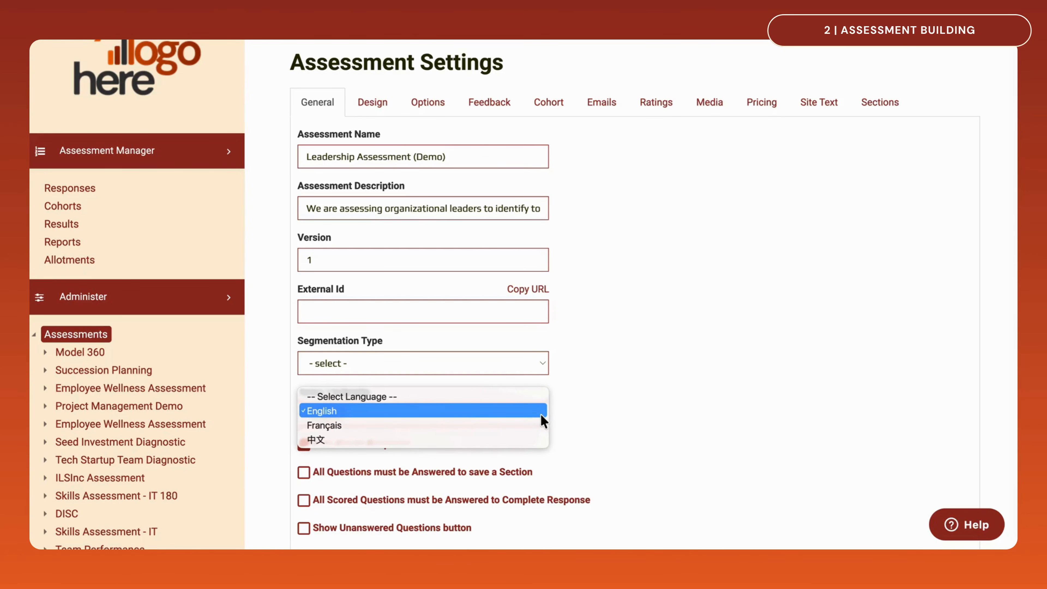
key("Down")
key("Down")
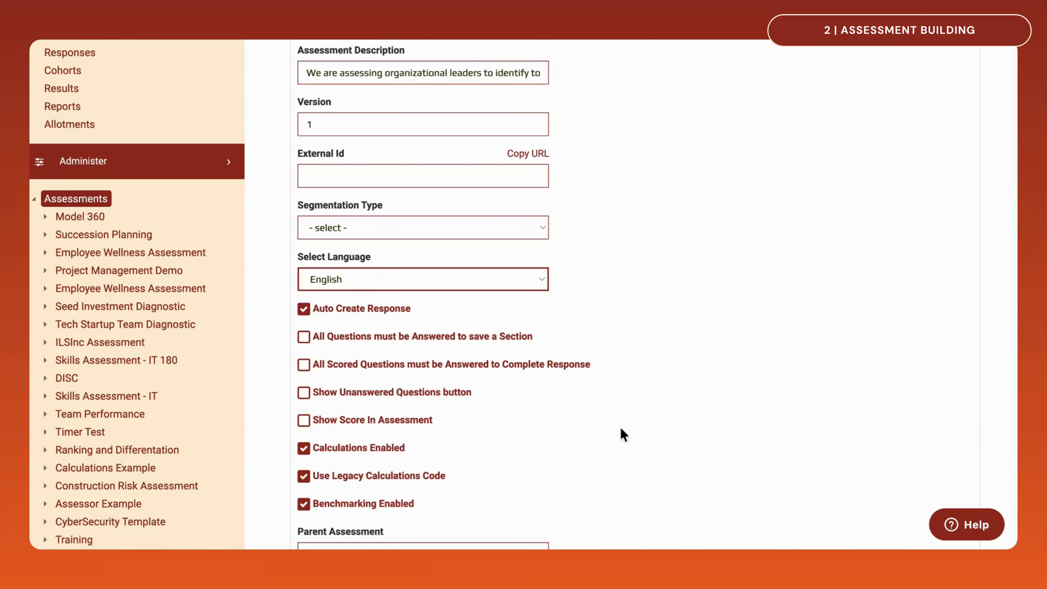
Require all questions to be answered to save a section, and save the assessment settings
left_click(305, 341)
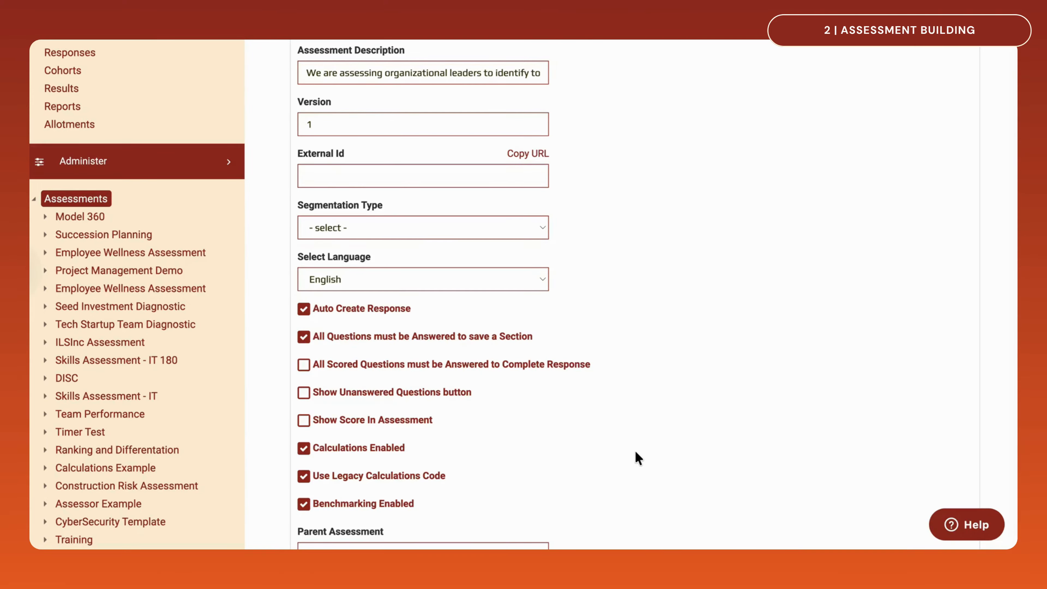
scroll(636, 453, "down", 5)
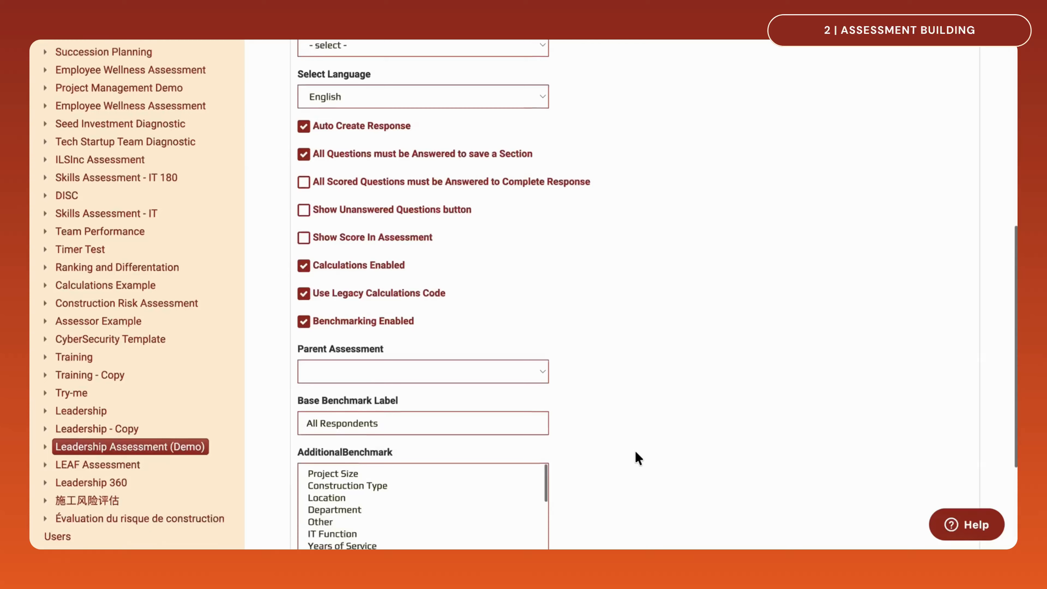
scroll(635, 452, "down", 4)
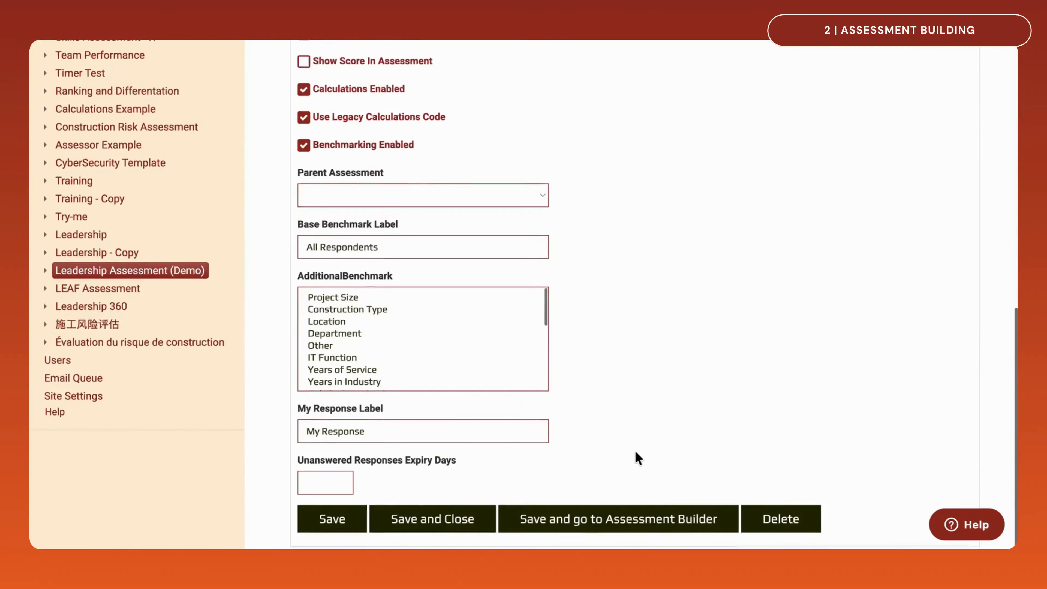
left_click(310, 522)
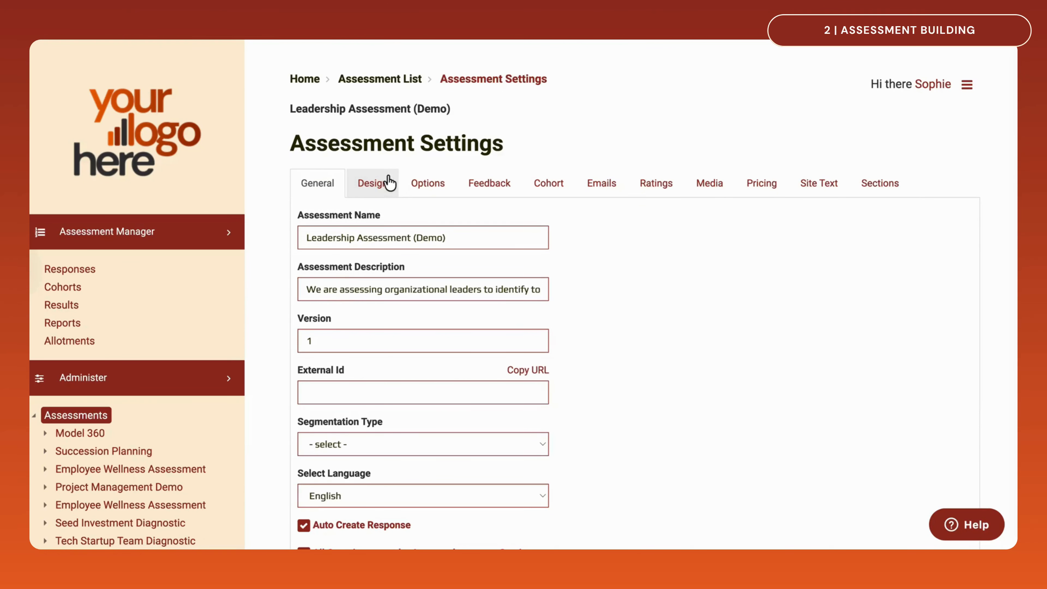
Look through the design settings of Leadership Assessment (Demo), covering background, content panel, colors and section styling
left_click(390, 181)
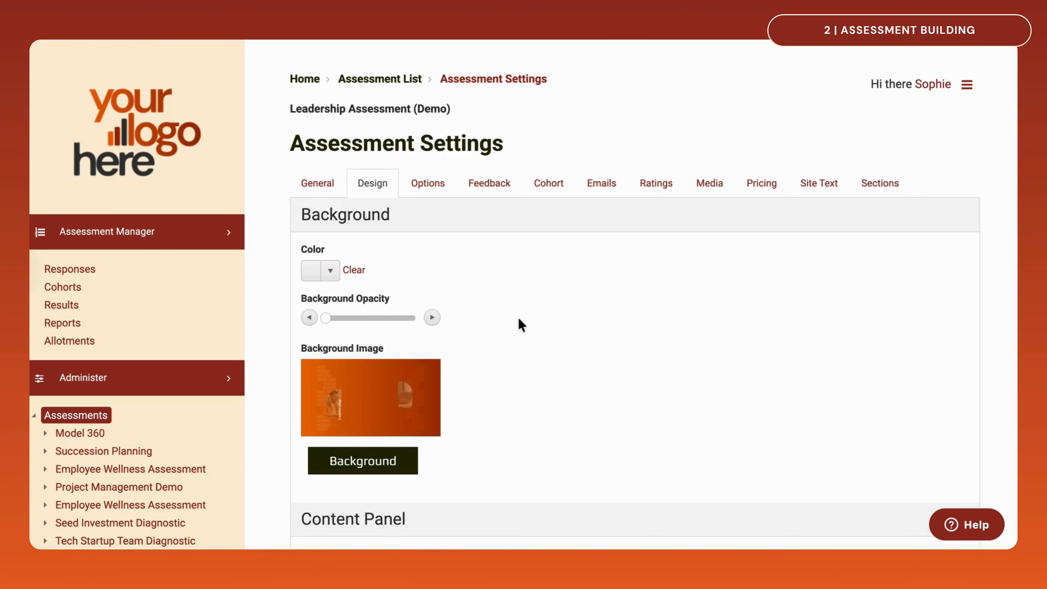
scroll(521, 325, "down", 3)
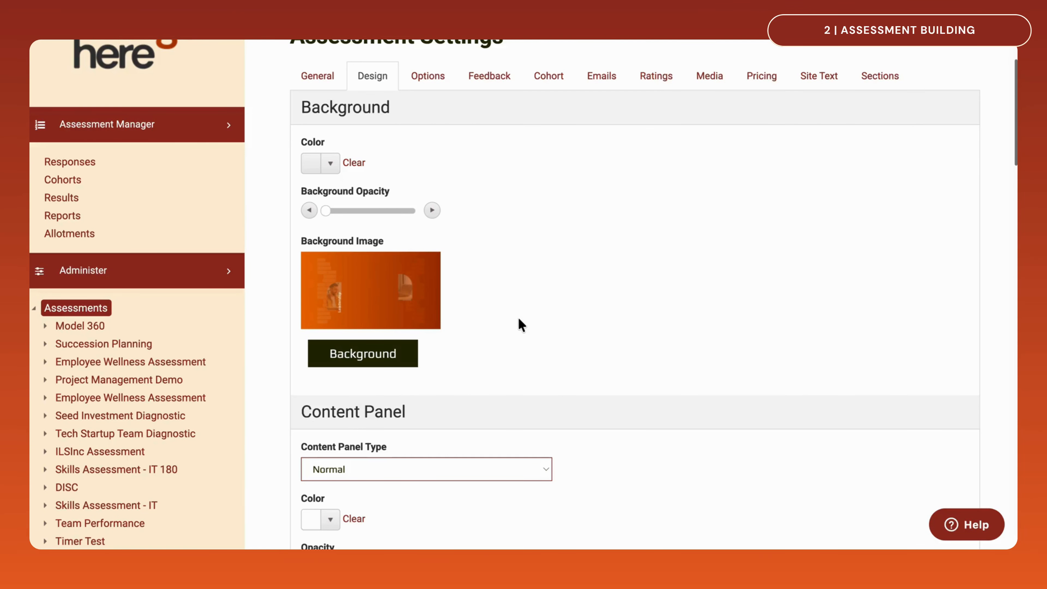
scroll(522, 325, "down", 4)
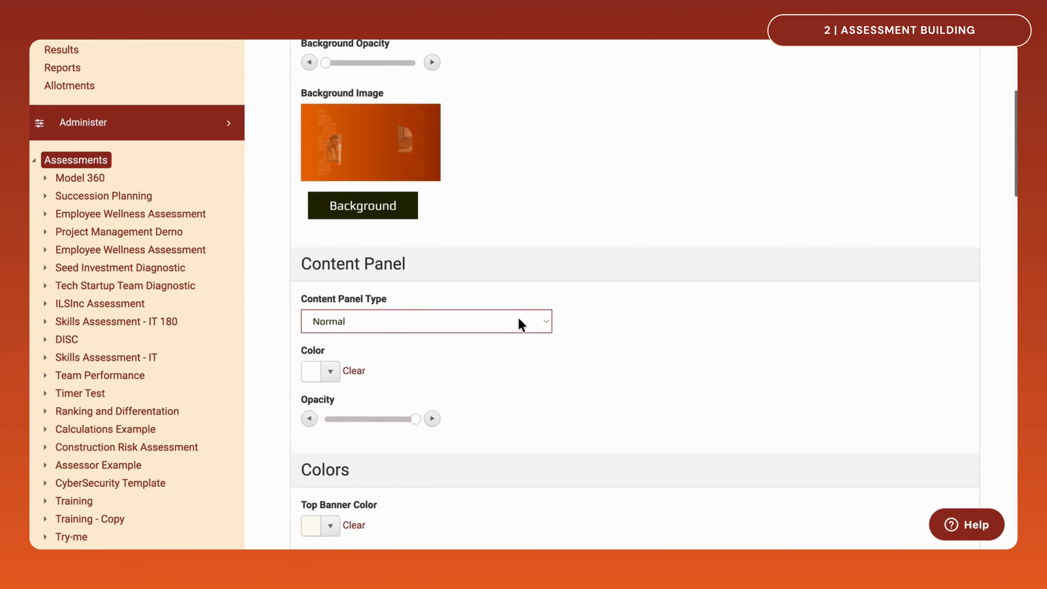
scroll(519, 321, "down", 5)
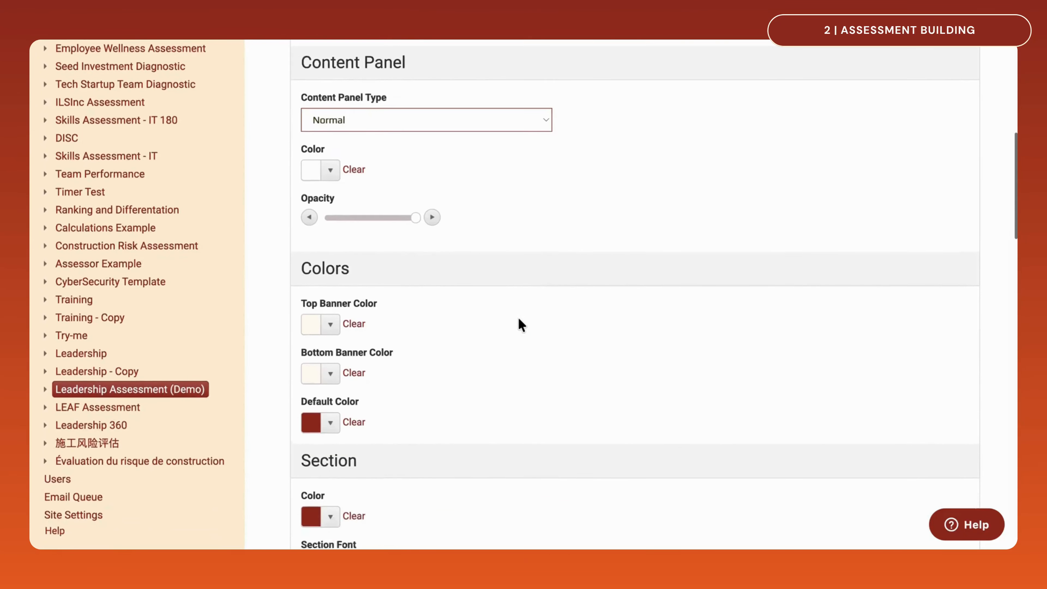
scroll(520, 324, "down", 5)
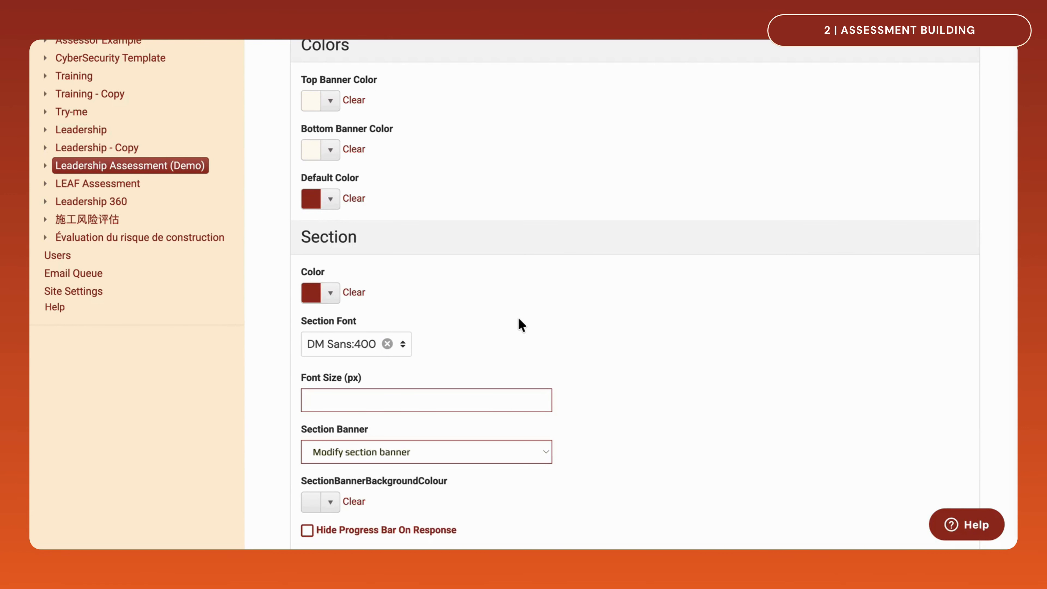
scroll(518, 319, "up", 10)
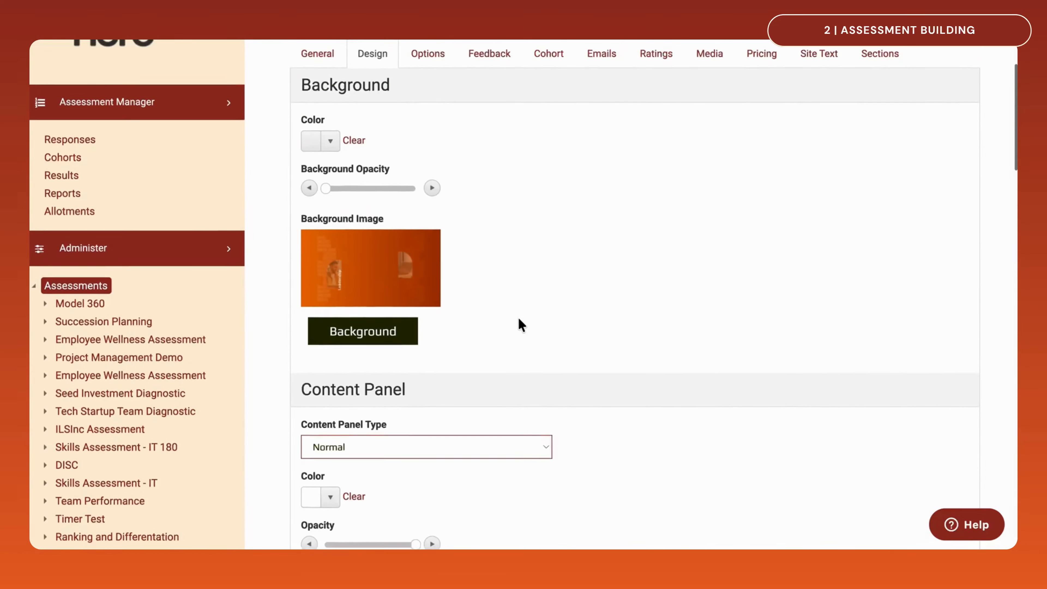
scroll(520, 324, "up", 3)
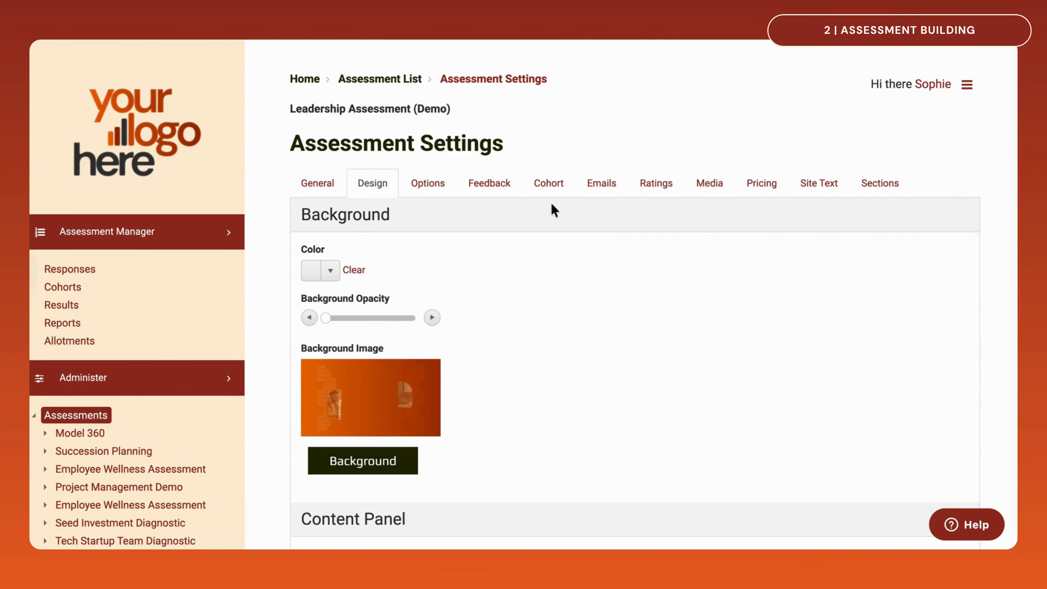
Check the cohort settings and examine the available cohort types, keeping Group selected
left_click(549, 184)
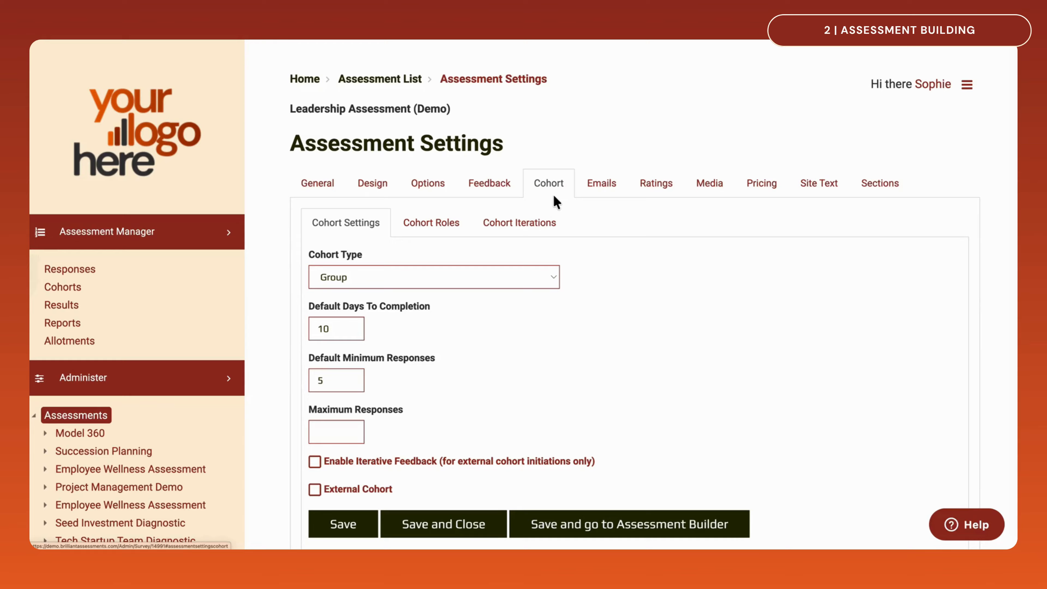
left_click(553, 275)
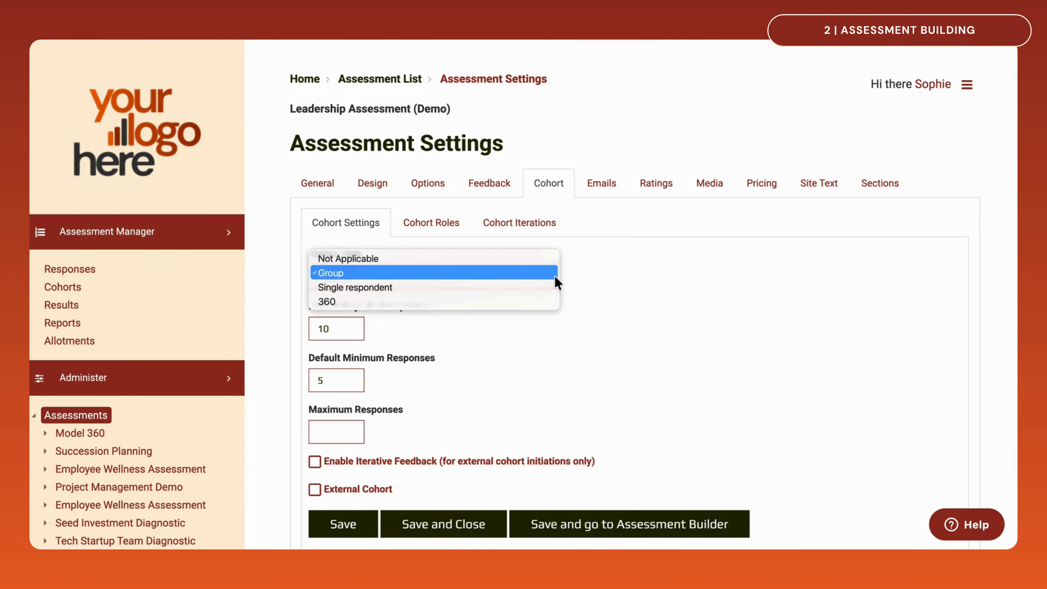
left_click(554, 276)
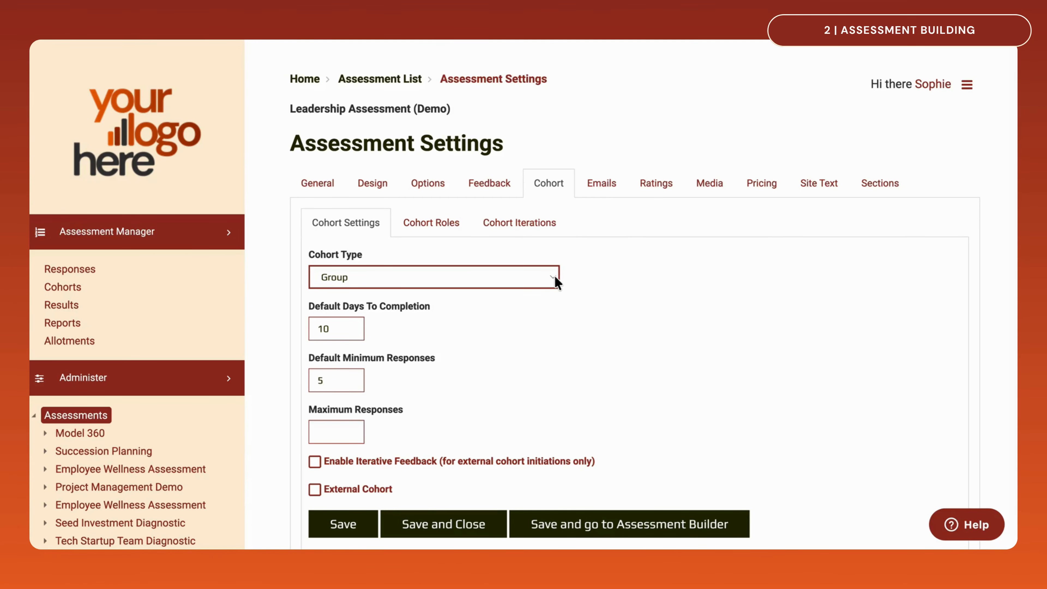
Examine the Welcome email template of the assessment and close it without saving
left_click(596, 187)
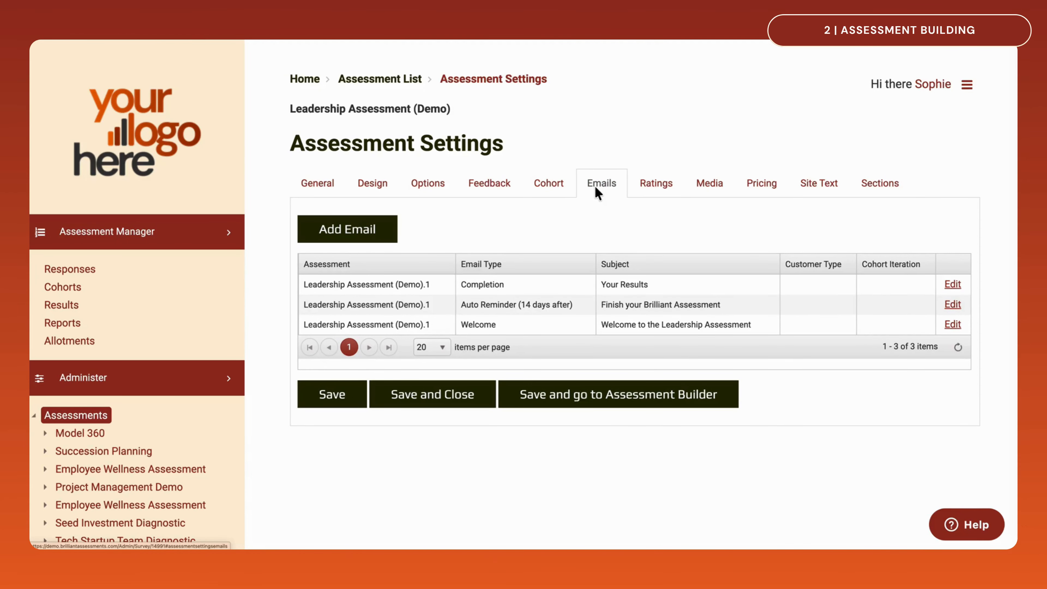
left_click(952, 325)
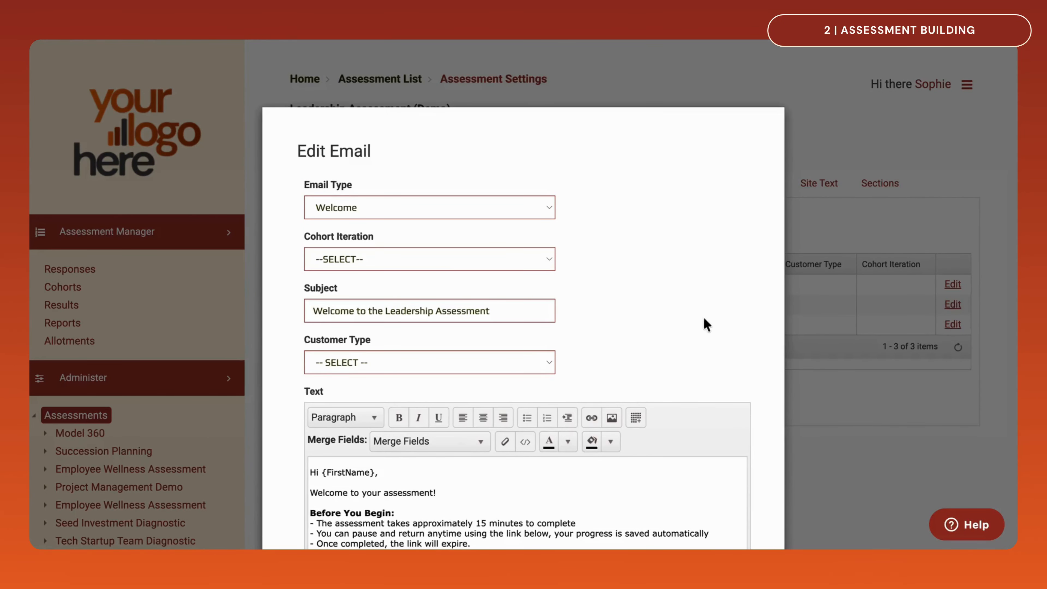
scroll(705, 324, "down", 5)
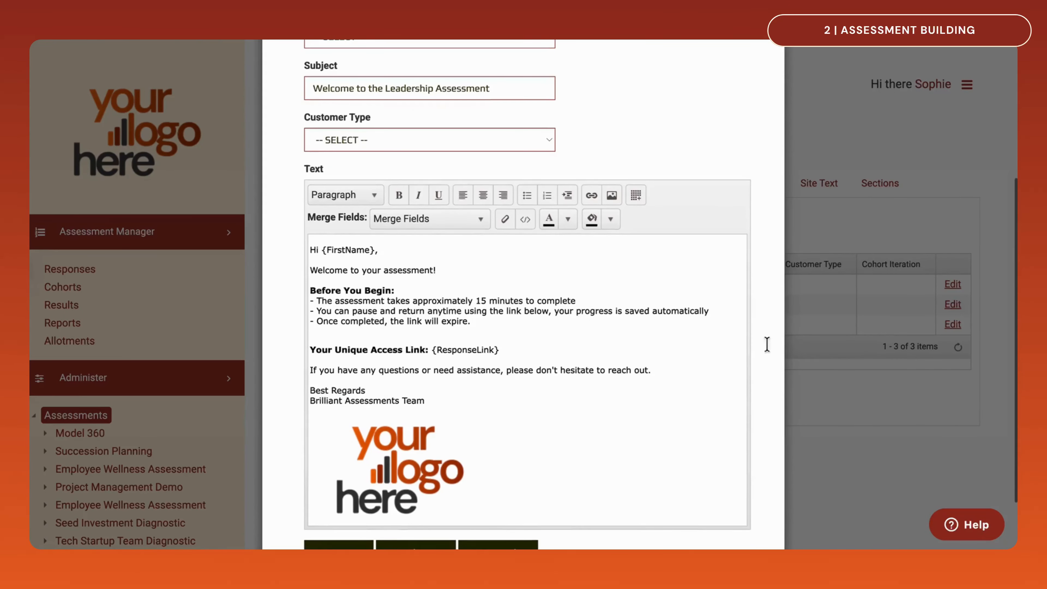
scroll(774, 348, "down", 2)
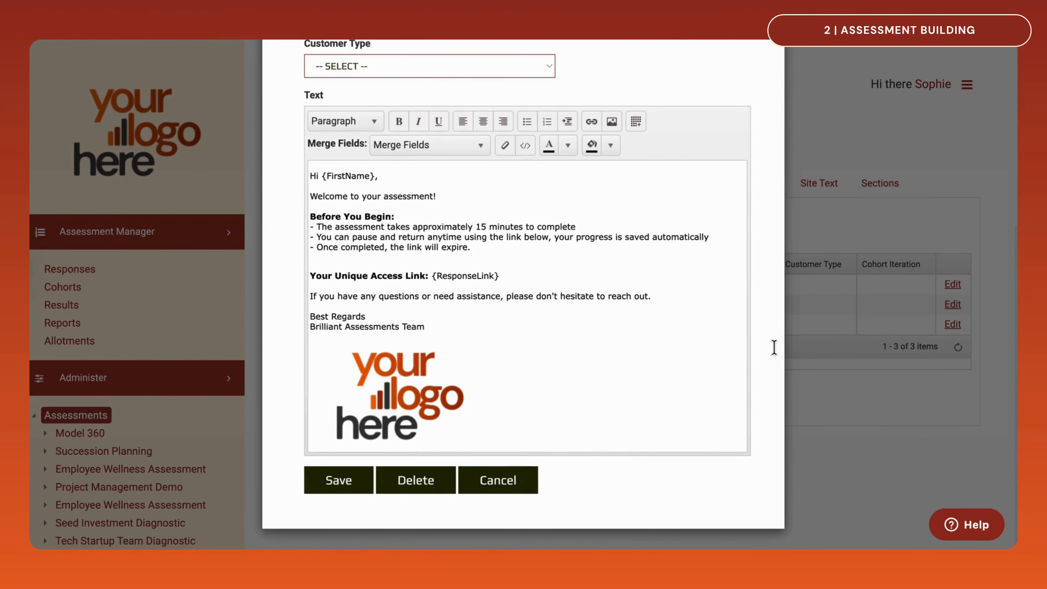
left_click(511, 482)
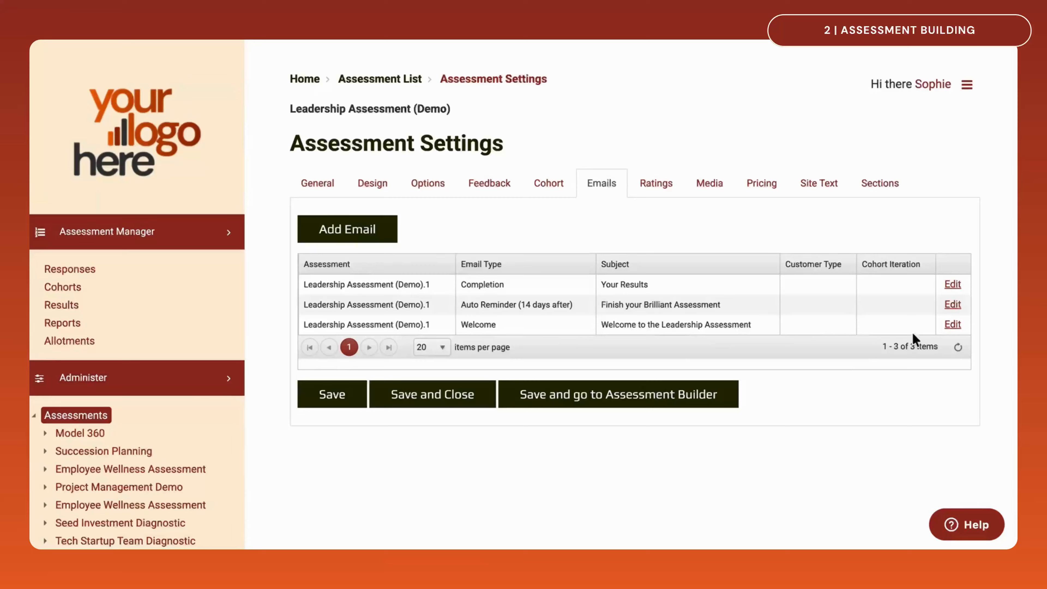
Examine the Auto Reminder email template's timing and text, and close it without saving
left_click(952, 305)
scroll(770, 303, "down", 5)
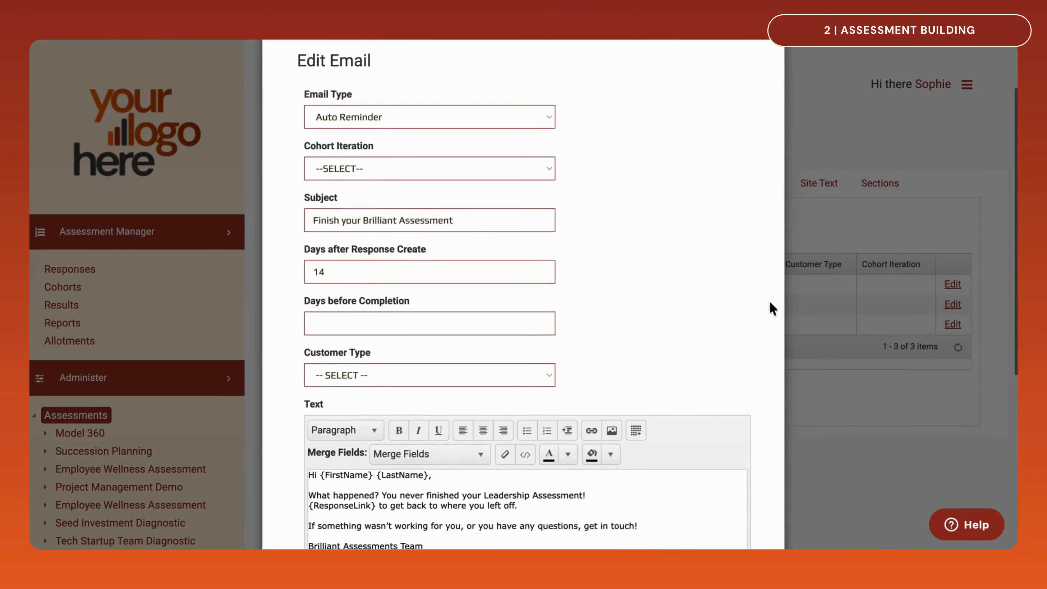
scroll(768, 300, "down", 1)
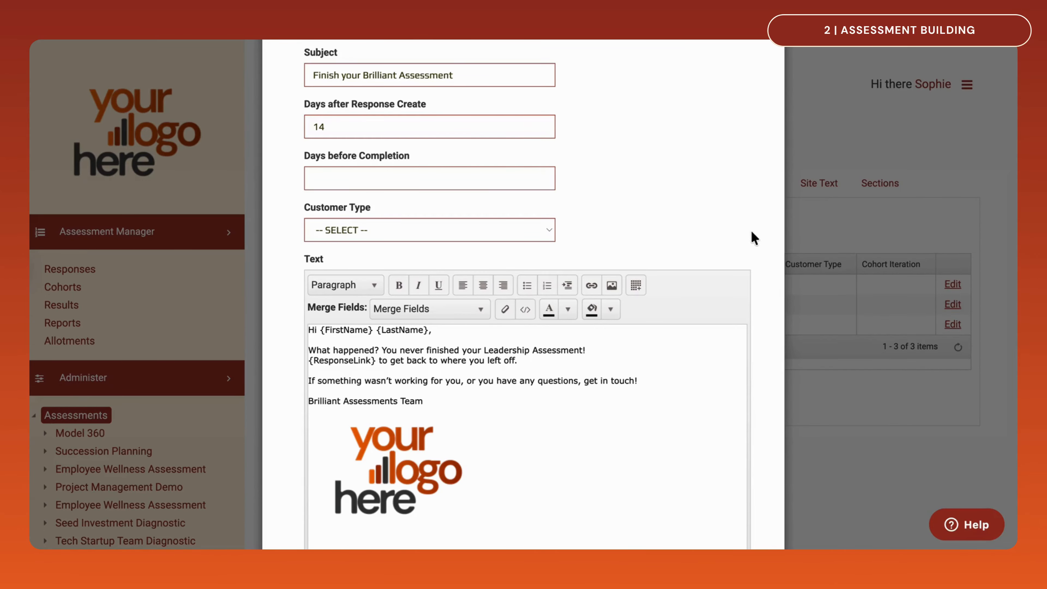
scroll(753, 237, "down", 5)
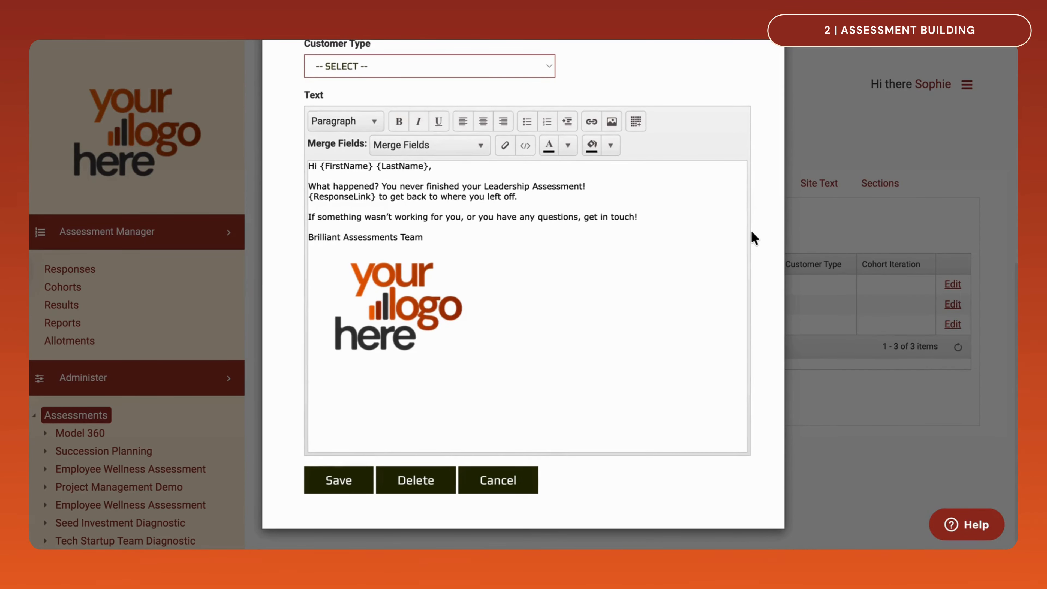
left_click(497, 480)
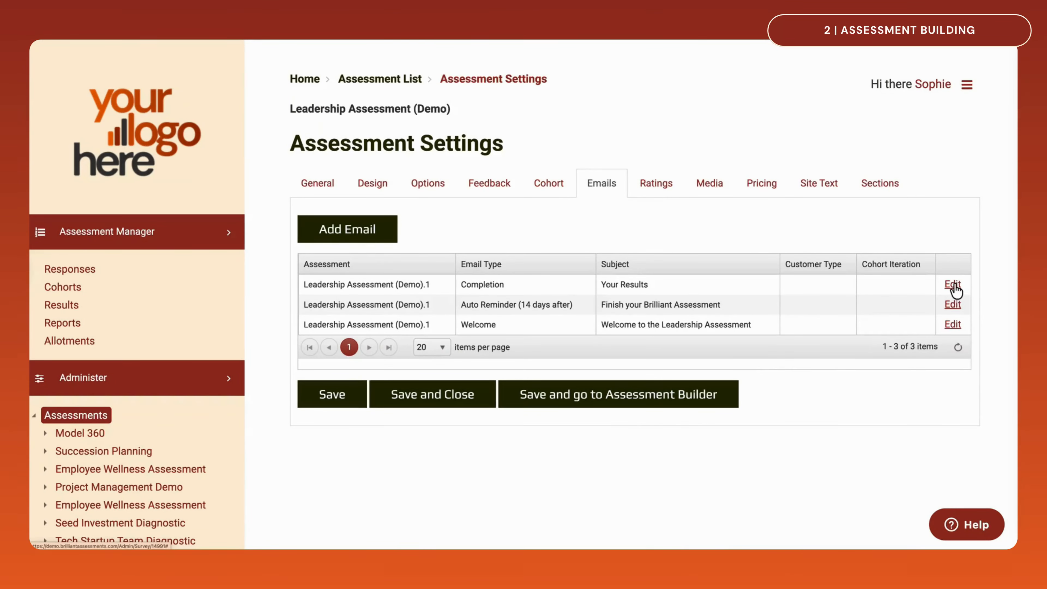
Examine the Completion email template, including its assessment report choices, and close it without saving
left_click(954, 284)
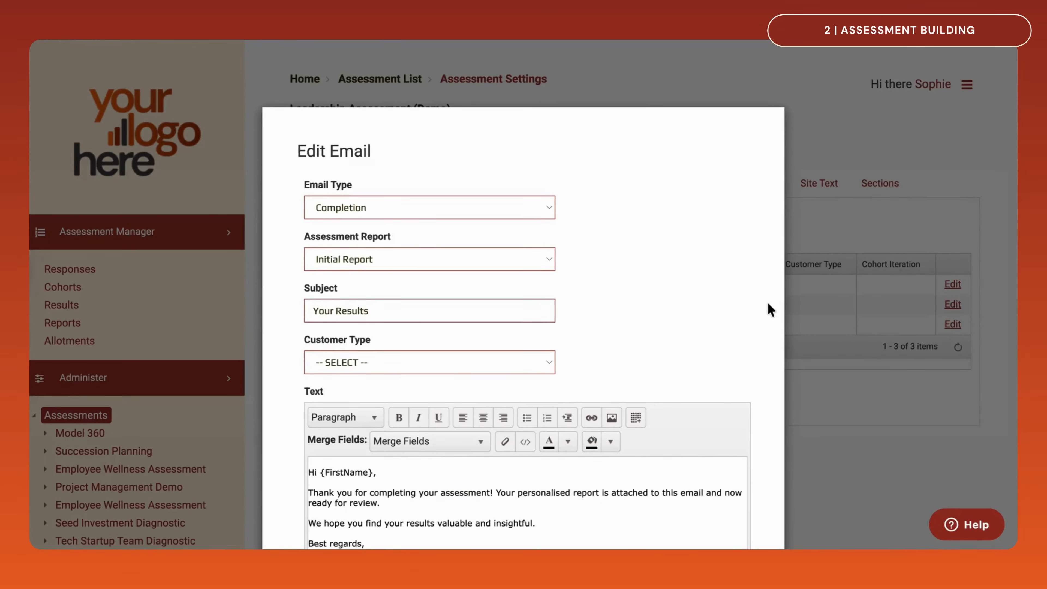
scroll(767, 303, "down", 3)
scroll(768, 304, "down", 2)
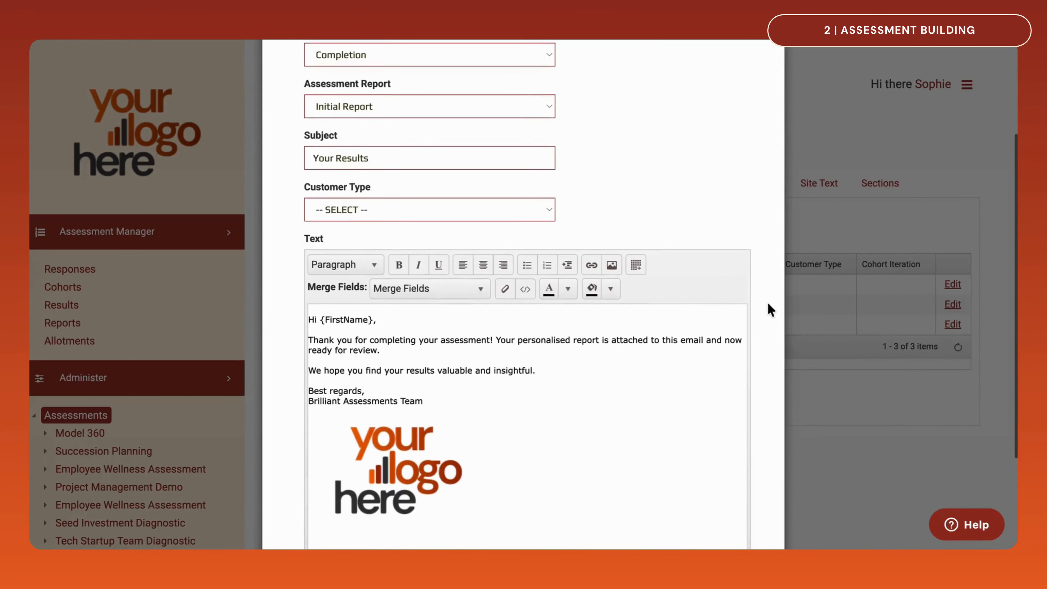
left_click(547, 100)
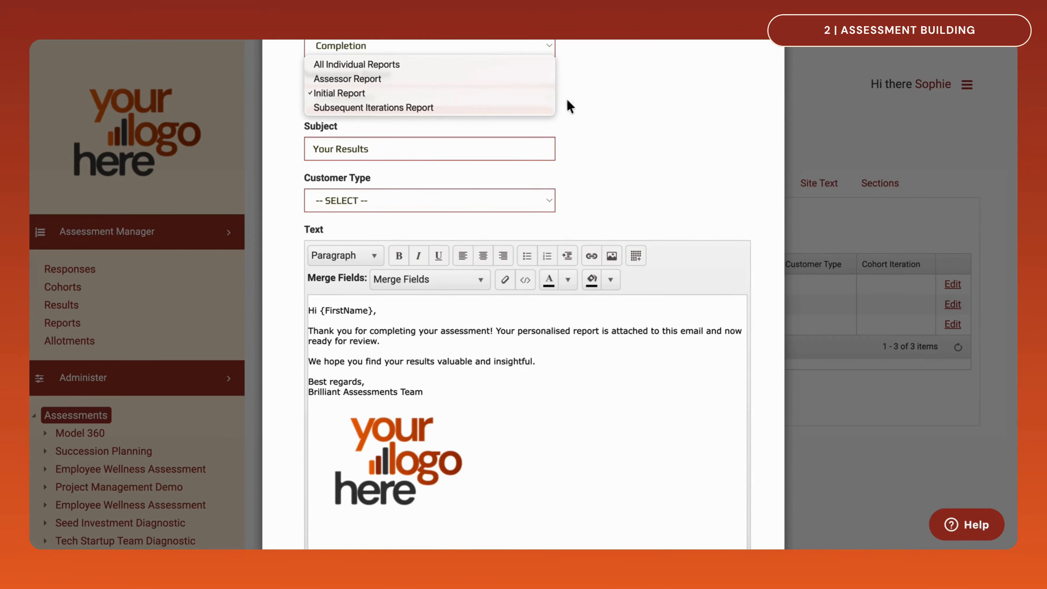
left_click(649, 102)
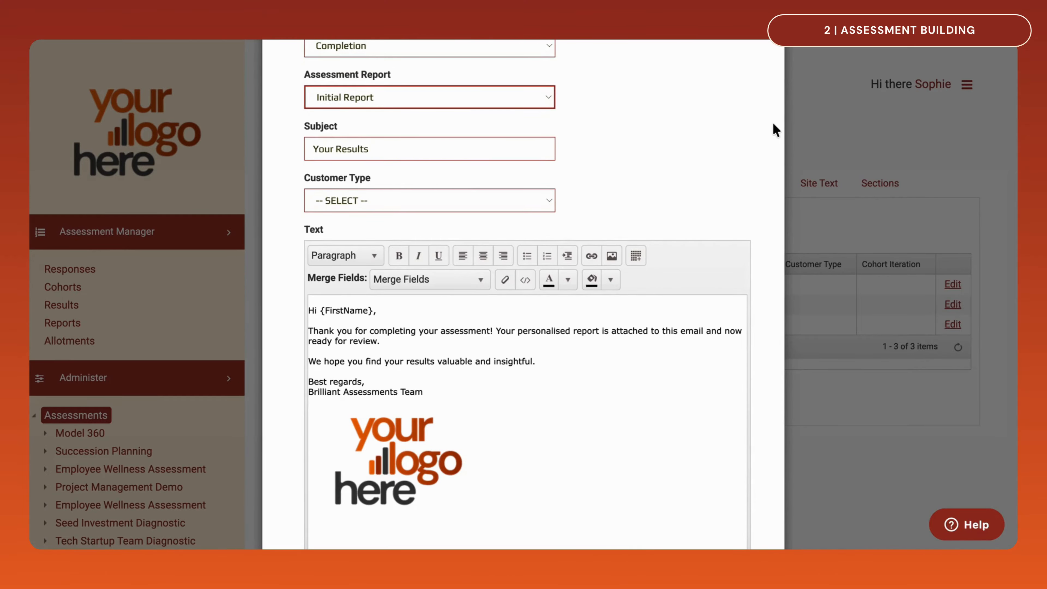
scroll(773, 124, "down", 4)
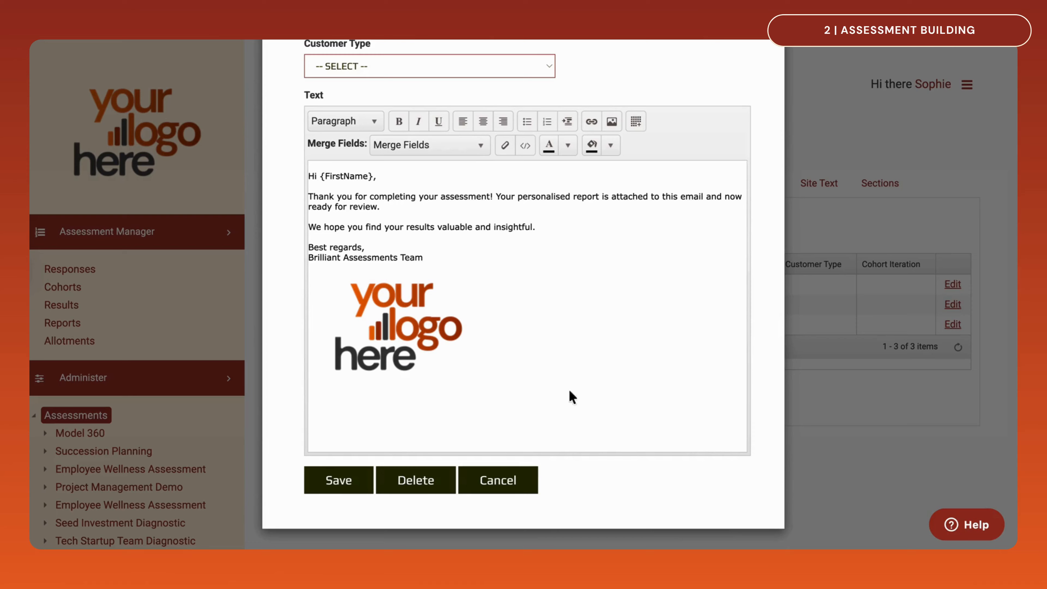
left_click(505, 481)
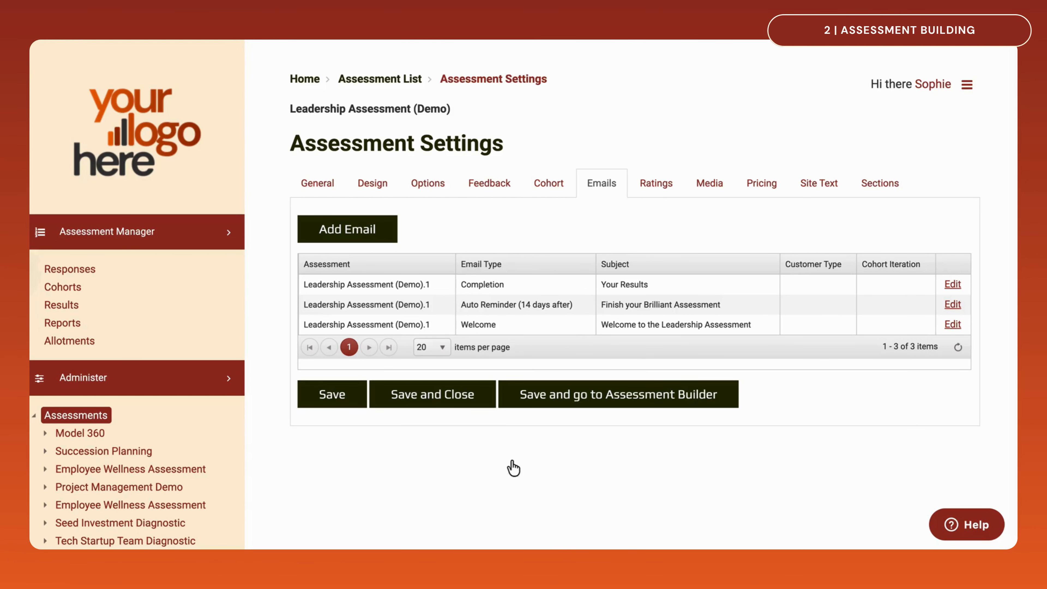
Review and save the Leading rating, and save the assessment settings to return to the Assessment Builder
left_click(658, 186)
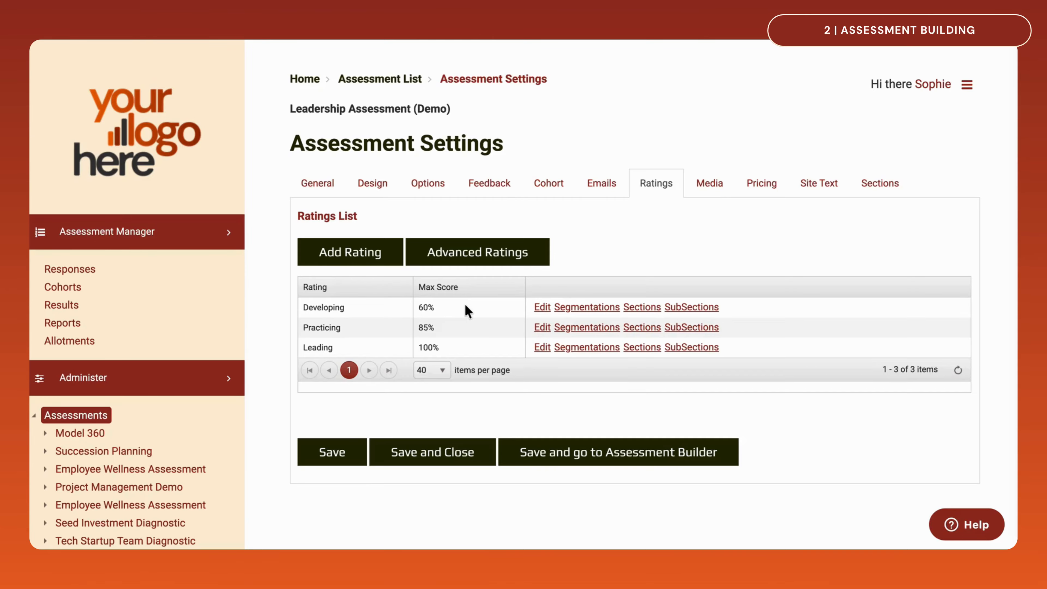
left_click(542, 347)
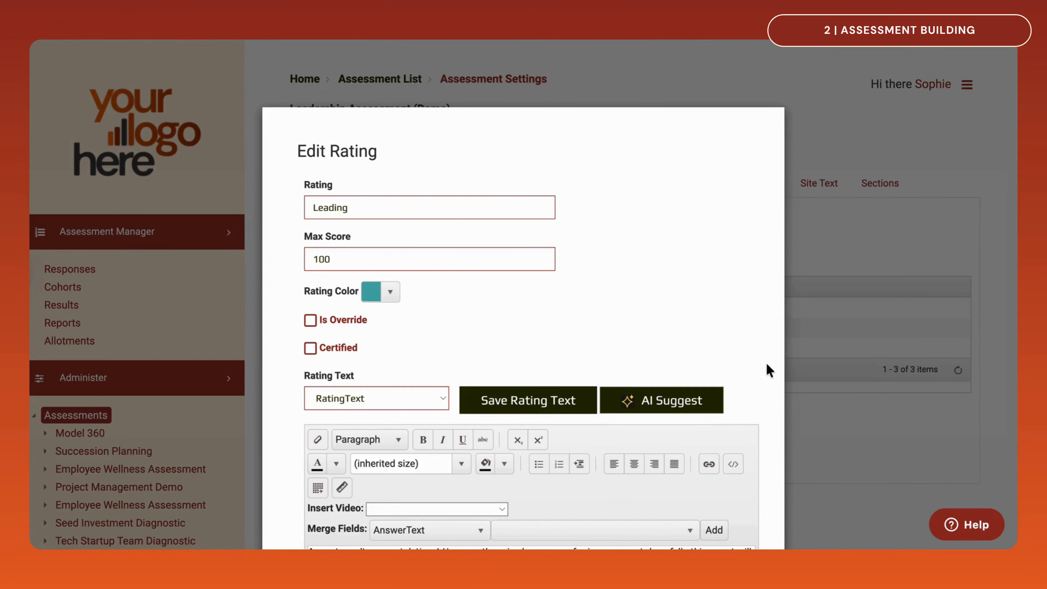
scroll(766, 364, "down", 6)
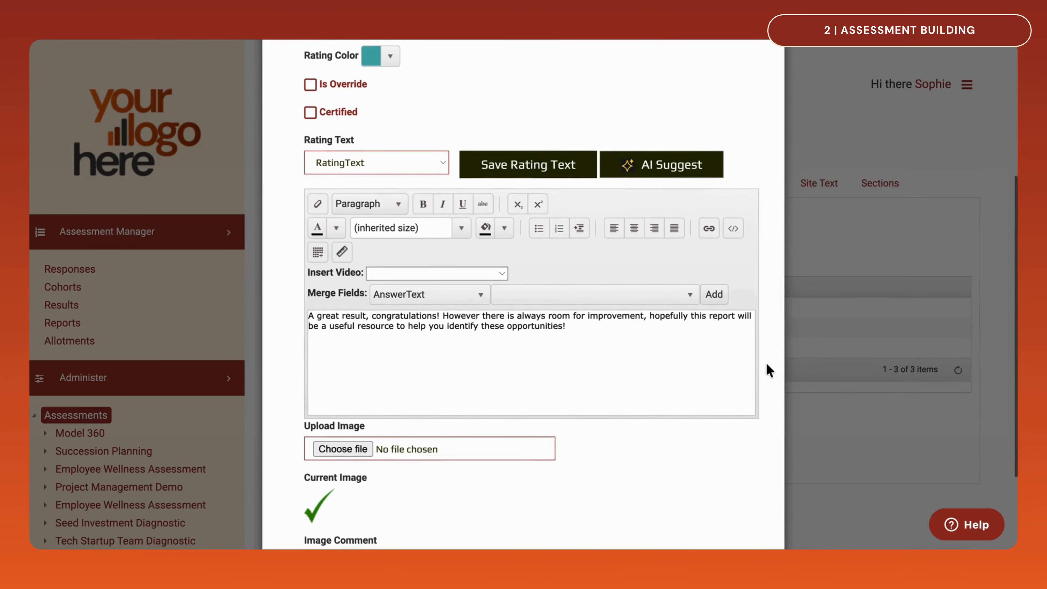
scroll(766, 364, "down", 3)
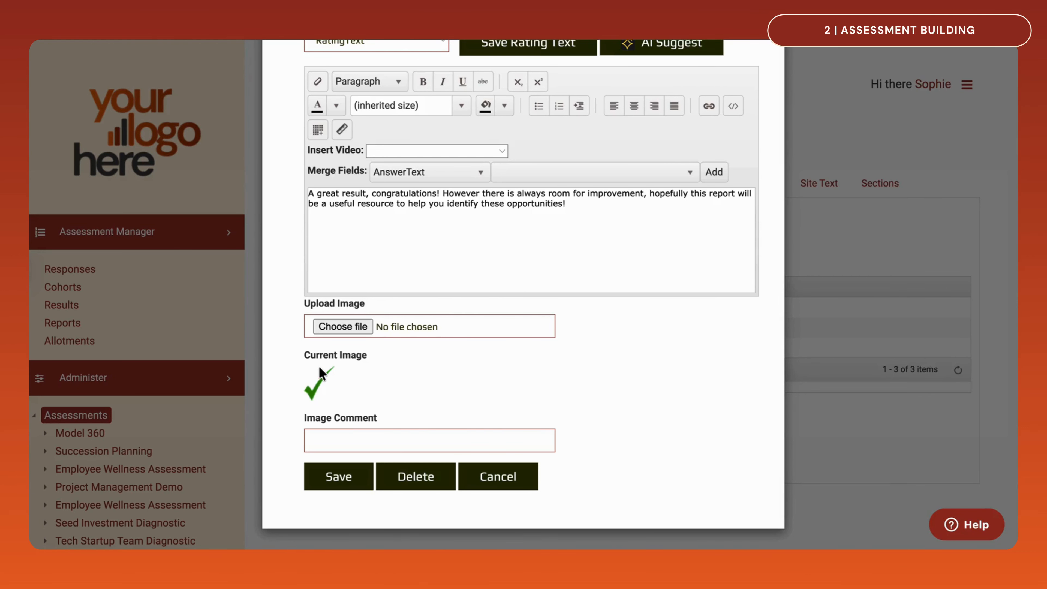
left_click(341, 475)
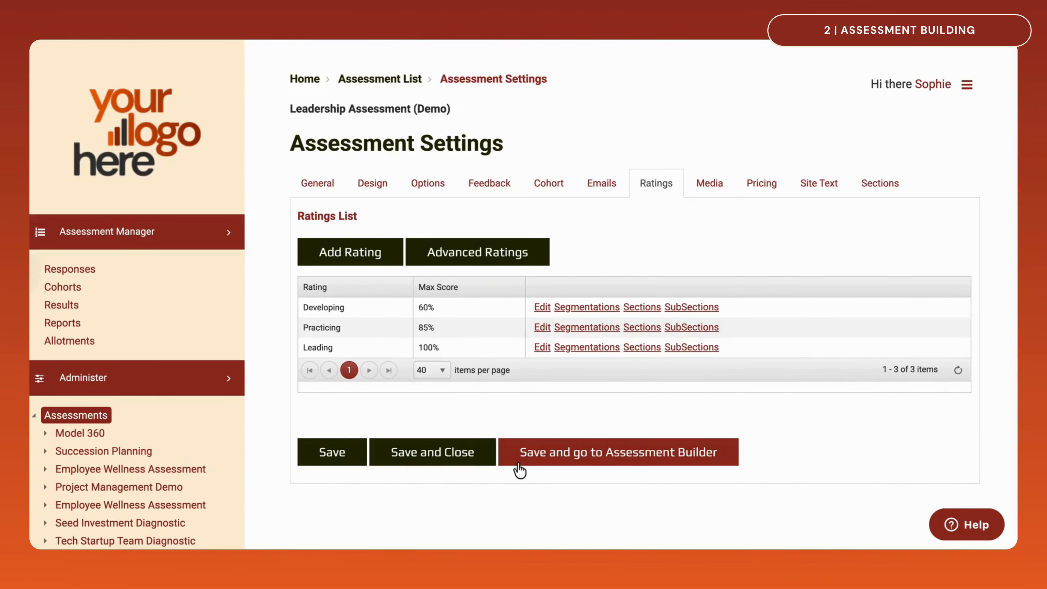
left_click(519, 463)
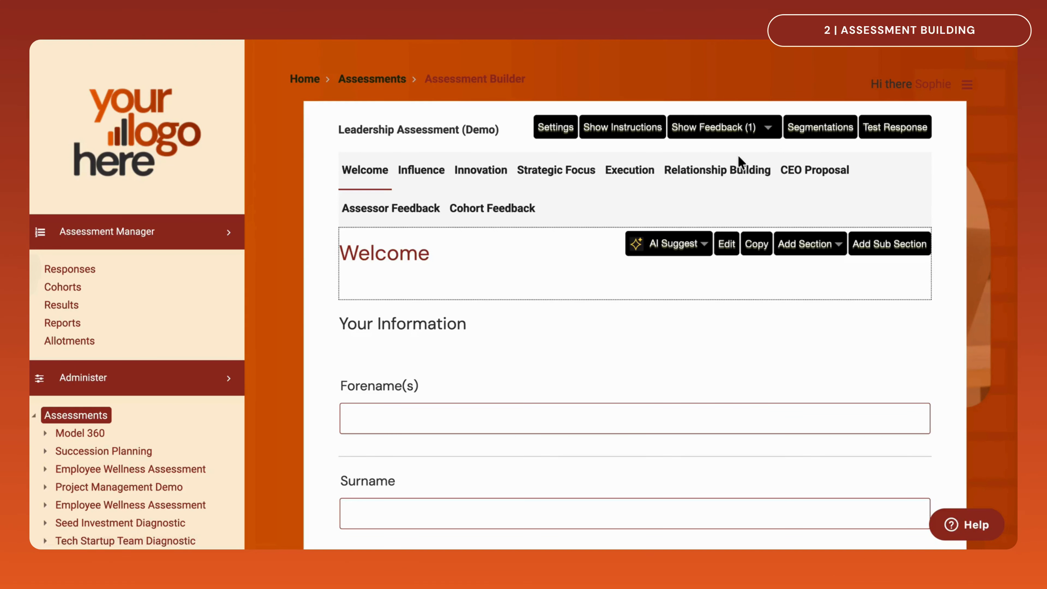
Add a new assessment from the assessment list and dismiss its introductory message
left_click(84, 417)
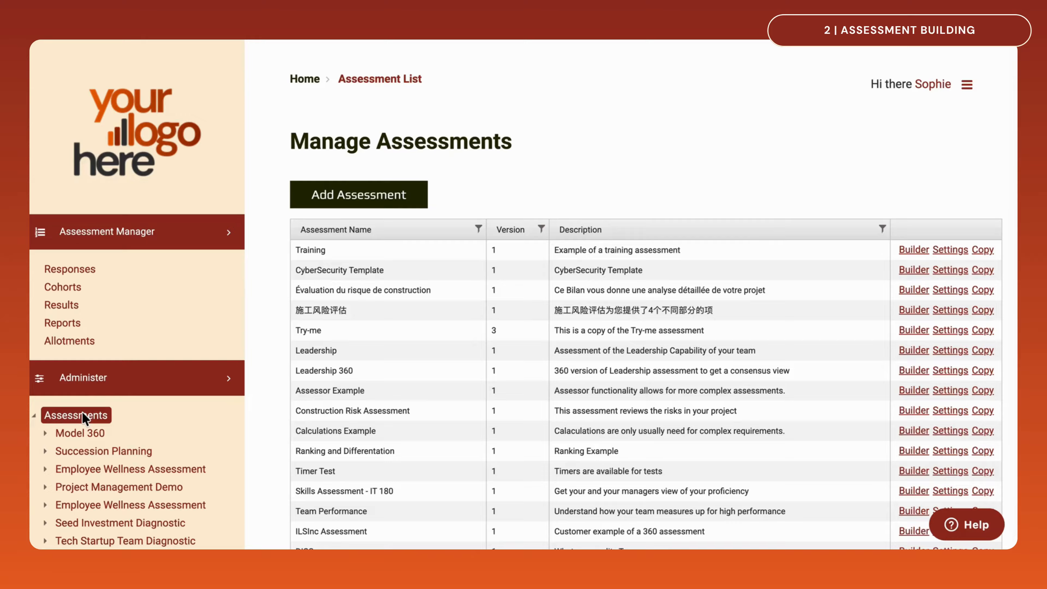
left_click(309, 205)
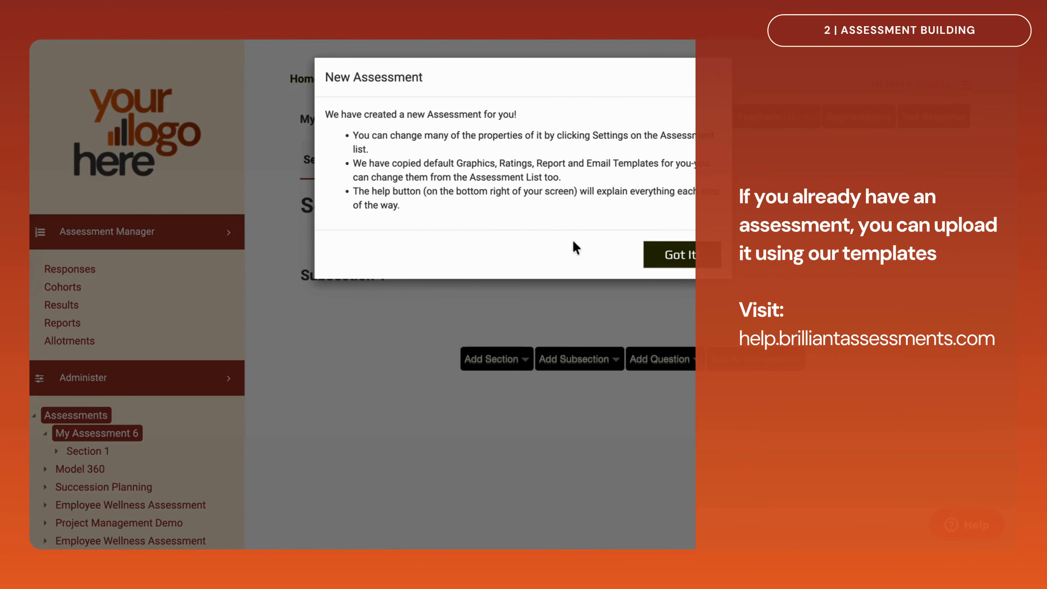
left_click(654, 259)
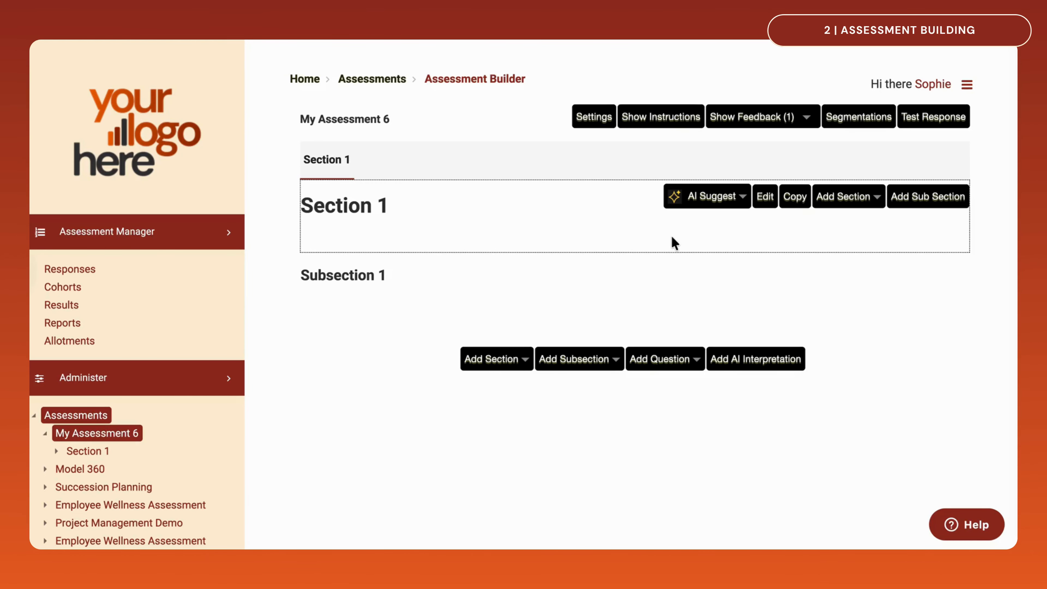
In the AI settings for section suggestions, name the assessment Succession Planning, paste in the description of assessing leaders for CEO, and save
left_click(743, 198)
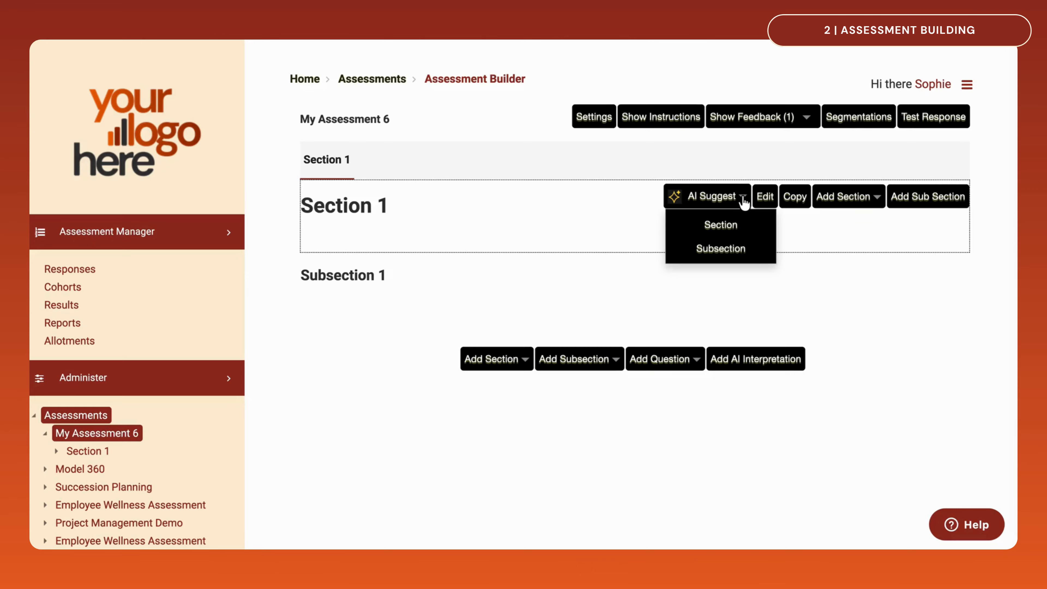
left_click(738, 231)
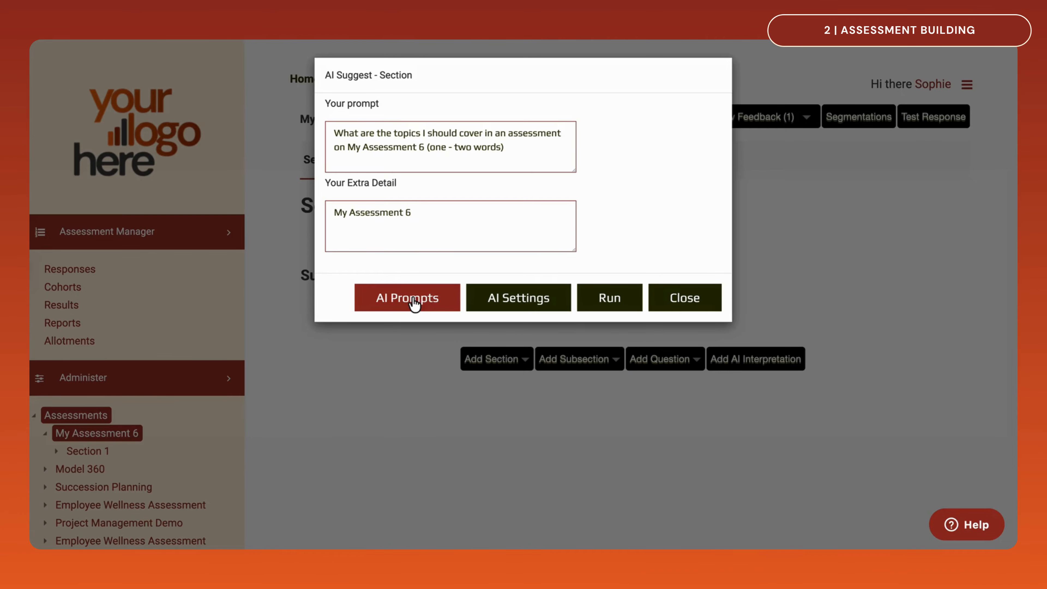
left_click(503, 296)
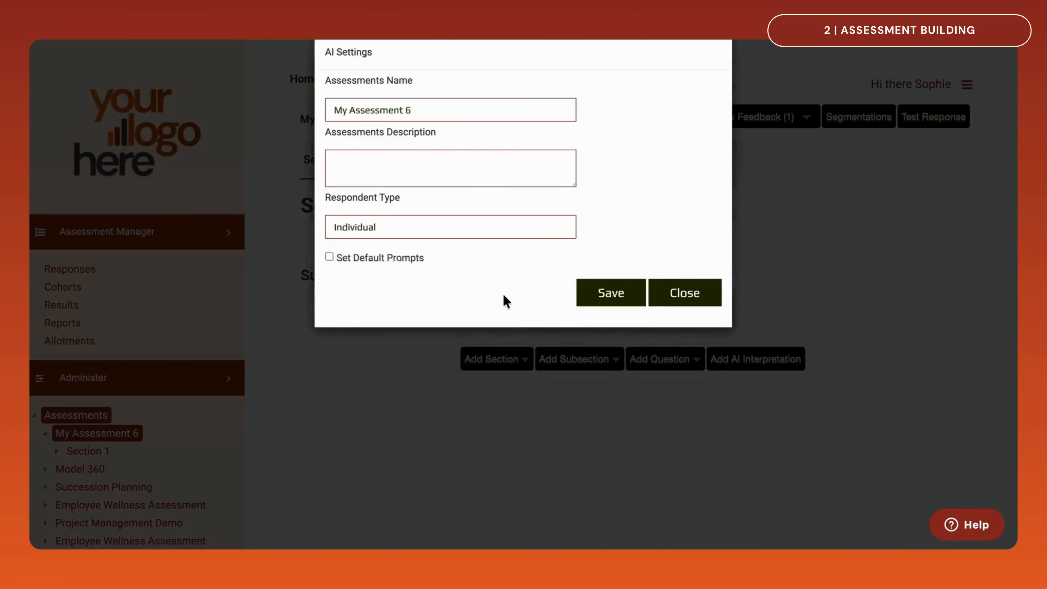
left_click(439, 133)
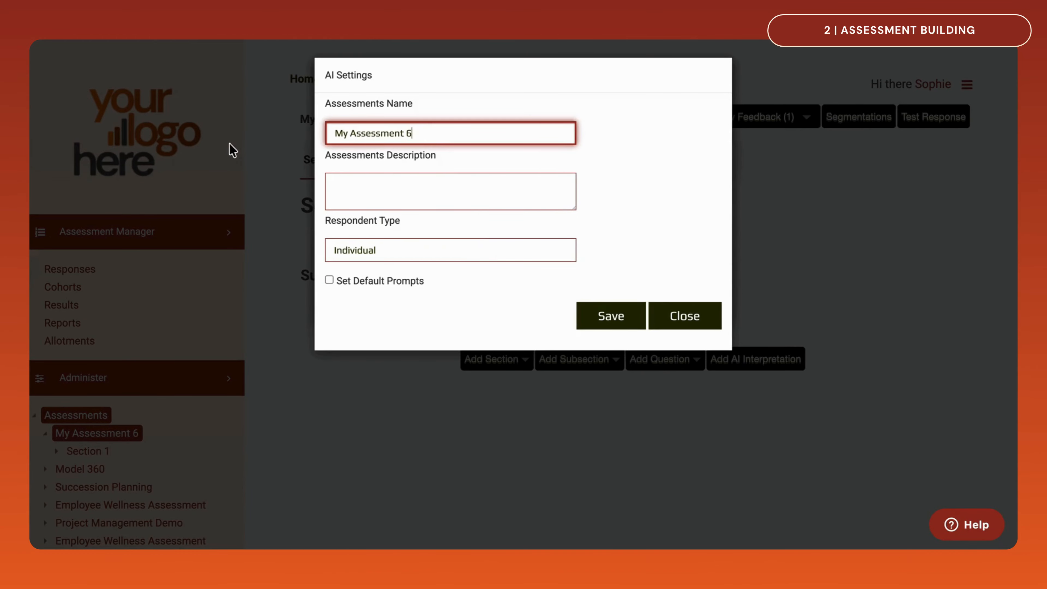
key("ctrl+a")
type("Success")
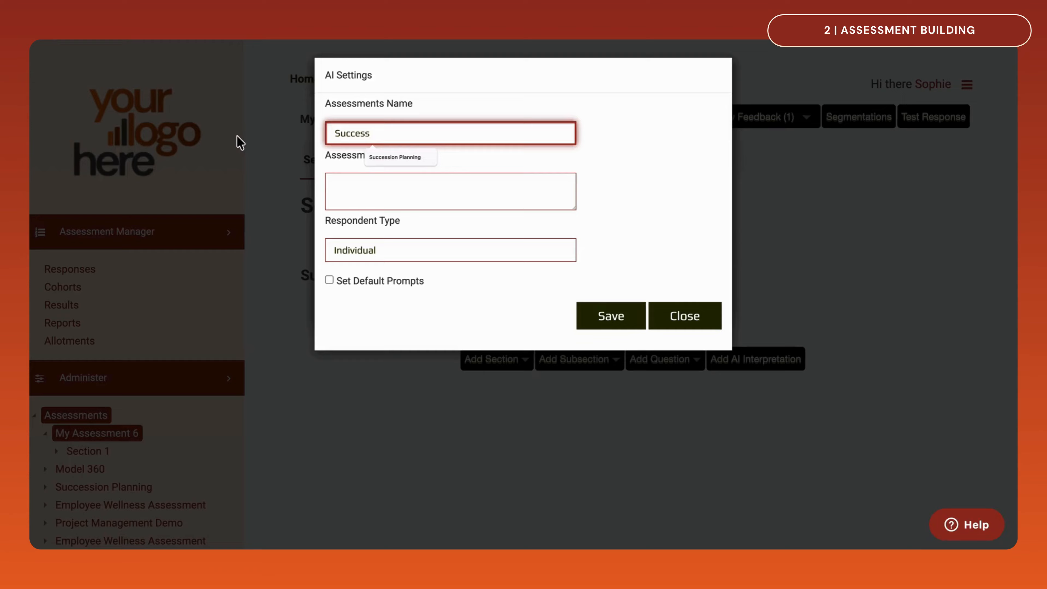
left_click(397, 158)
left_click(388, 177)
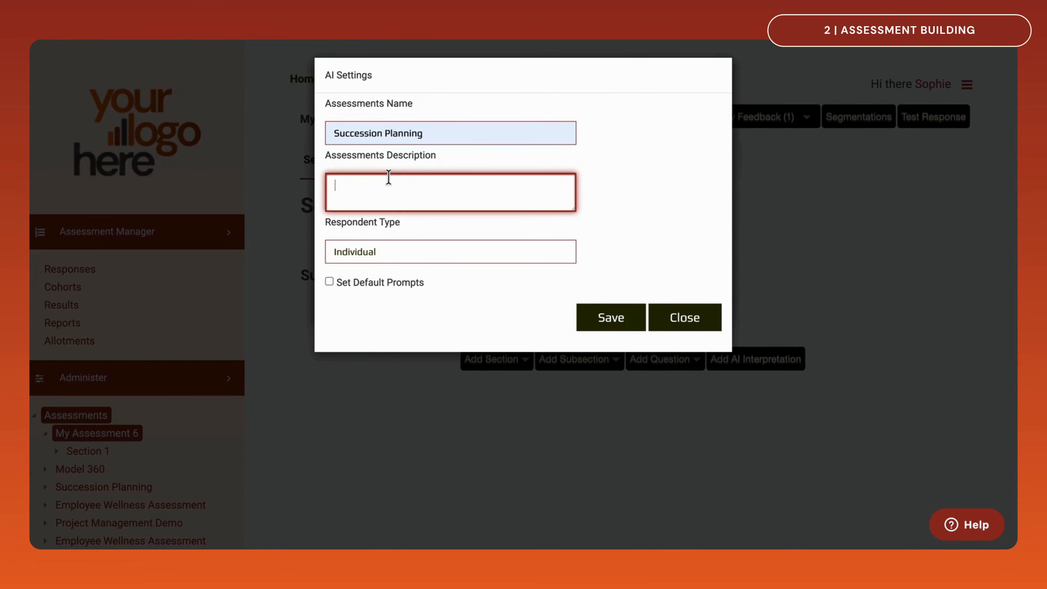
type("We are assessing our organizational leaders to define who has strong leadership attributes and may become CEO.")
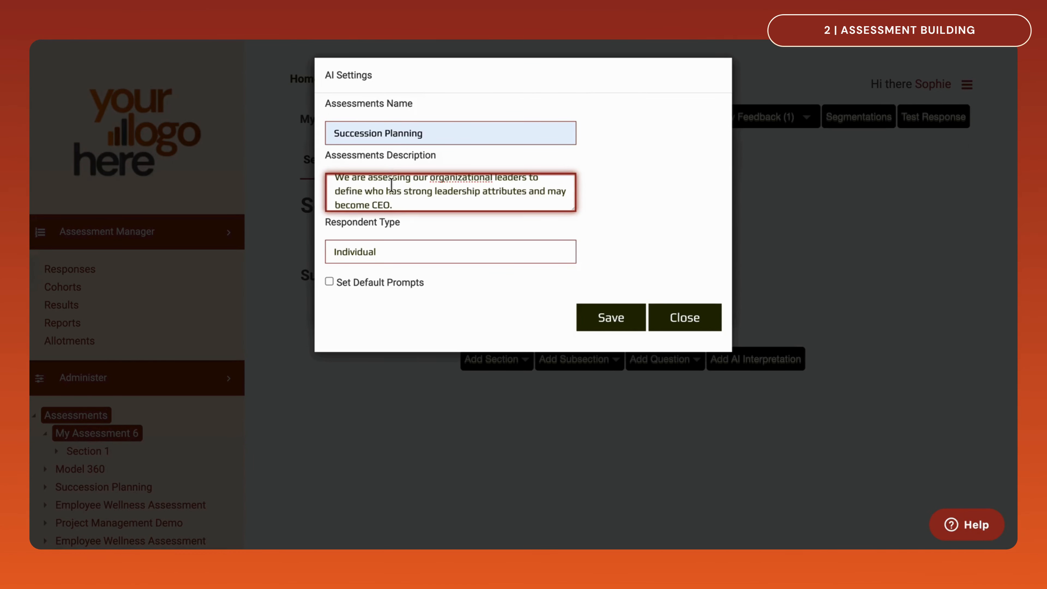
left_click(602, 328)
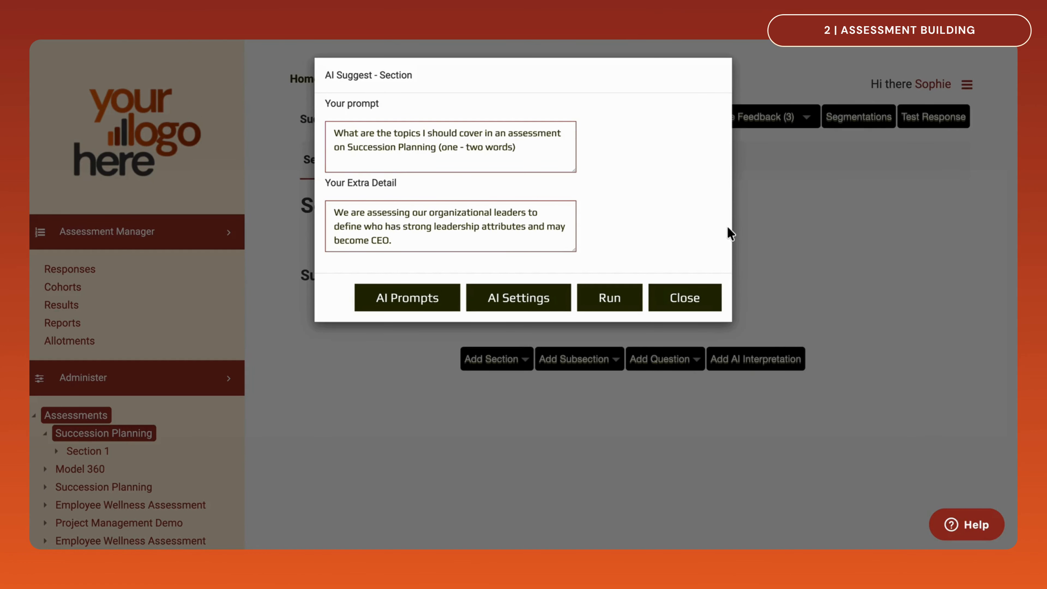
Generate AI section suggestions from the default prompt, review the full list of topics, and reset it
left_click(634, 296)
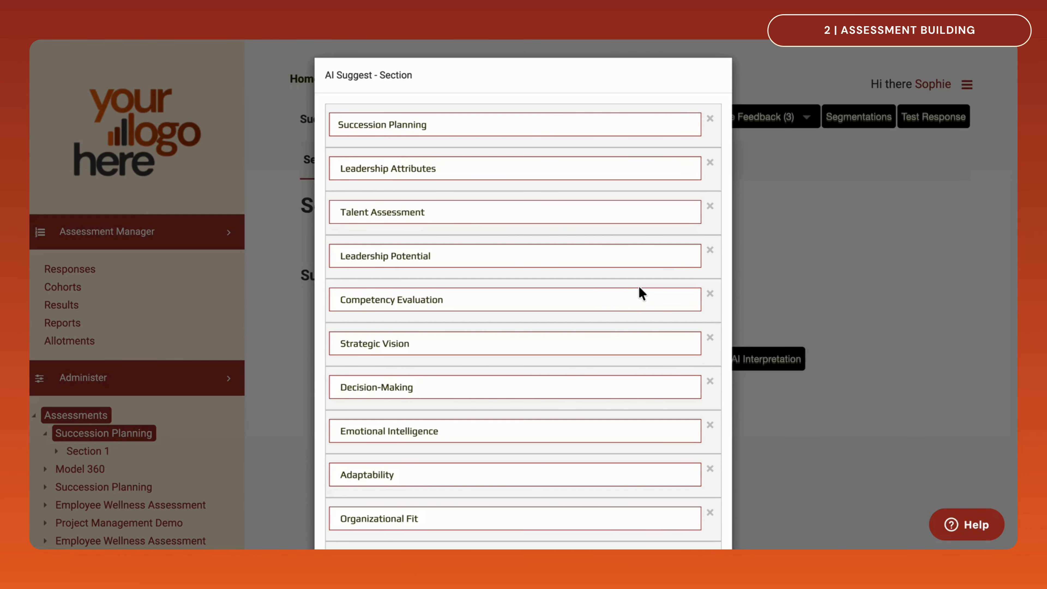
scroll(640, 288, "down", 5)
scroll(640, 290, "down", 7)
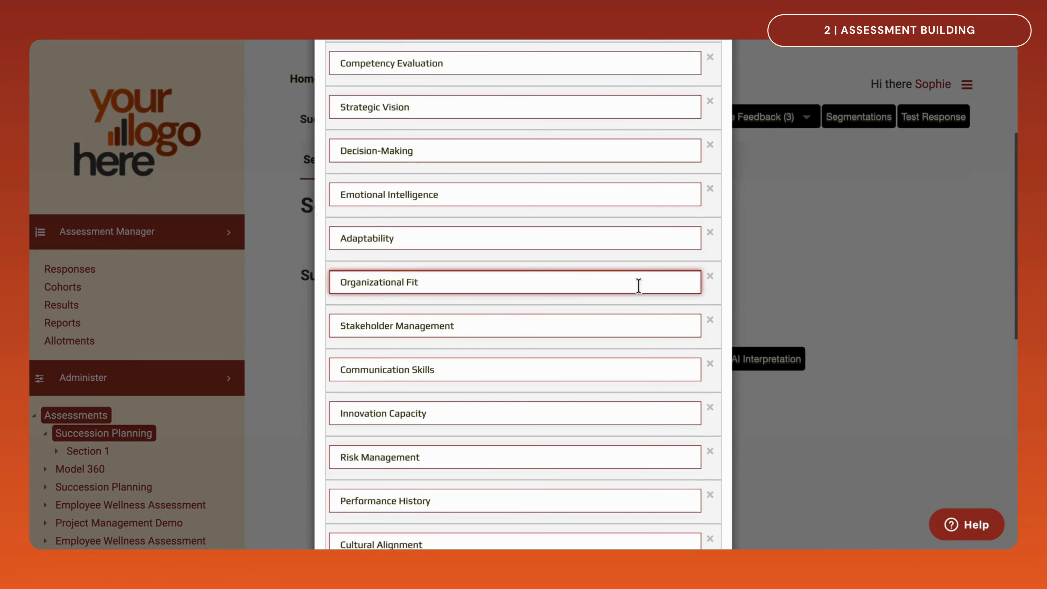
scroll(639, 286, "down", 6)
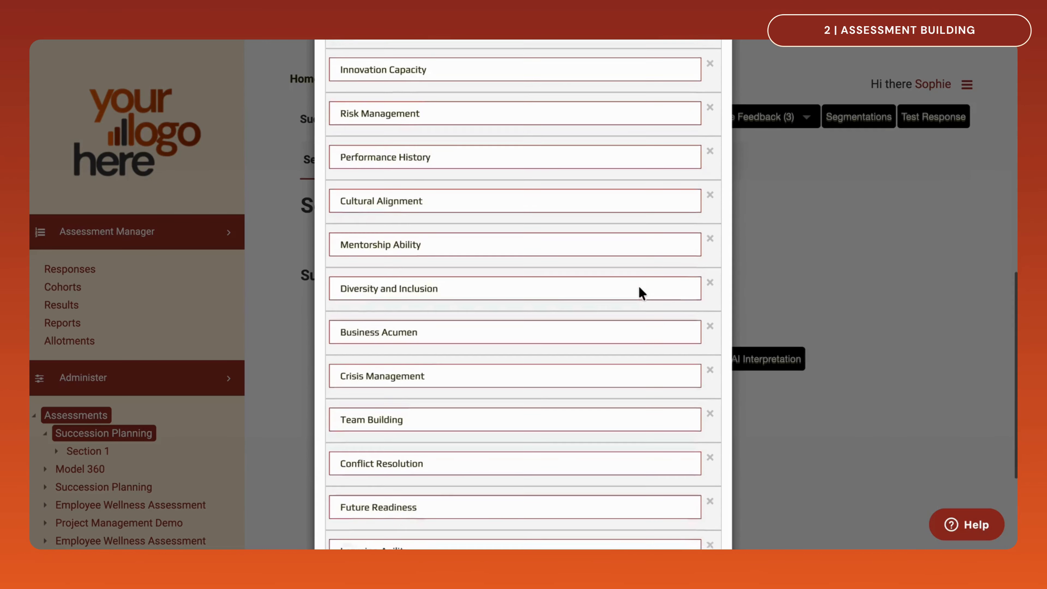
left_click(639, 285)
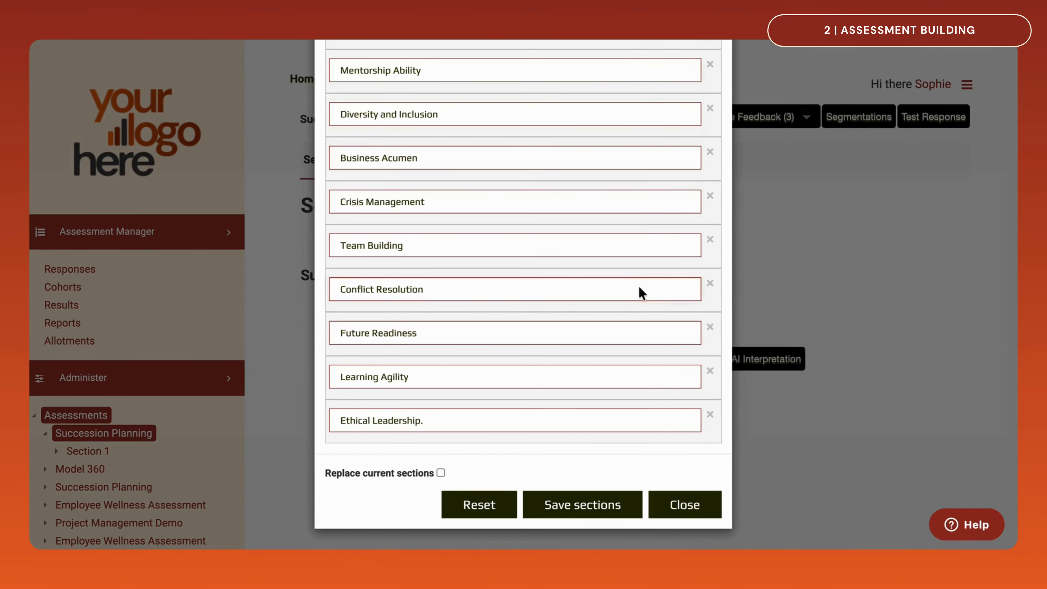
left_click(480, 504)
Change the section prompt to ask for four topics instead of "the" topics, run it, and save the suggested sections
double_click(383, 133)
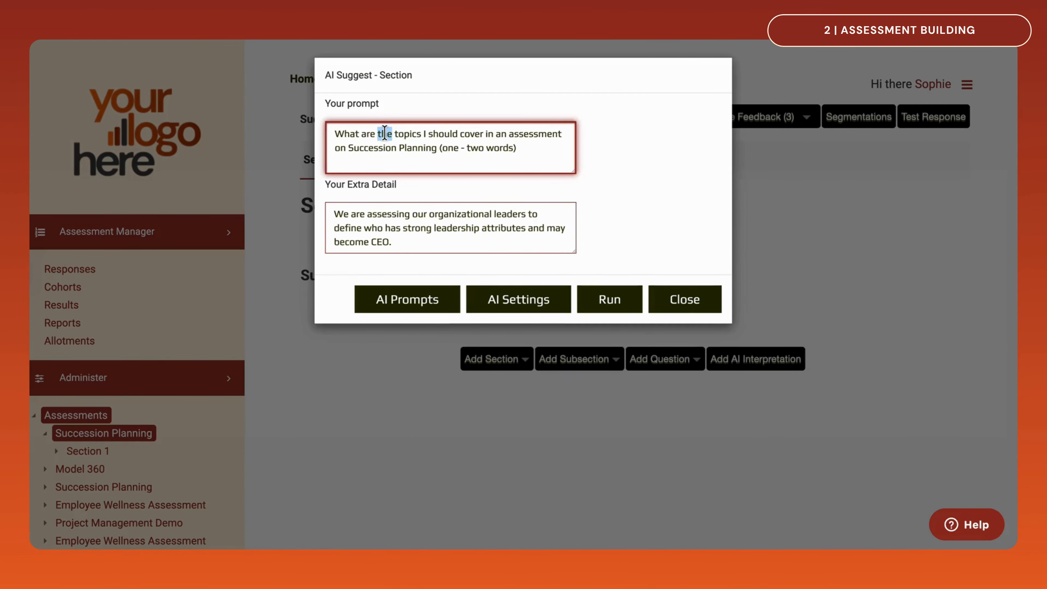
type("four")
left_click(606, 297)
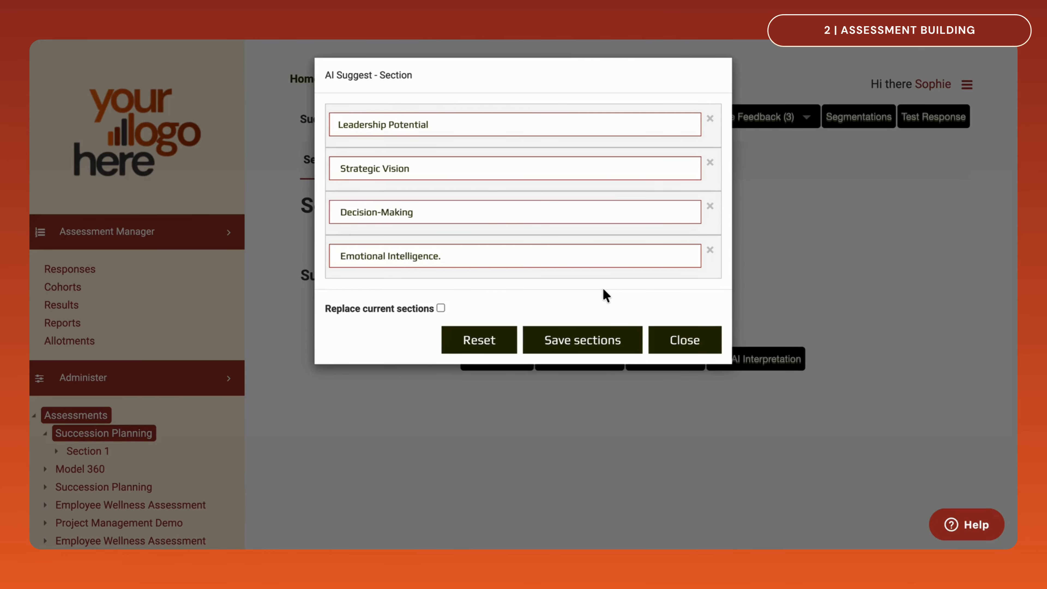
left_click(600, 348)
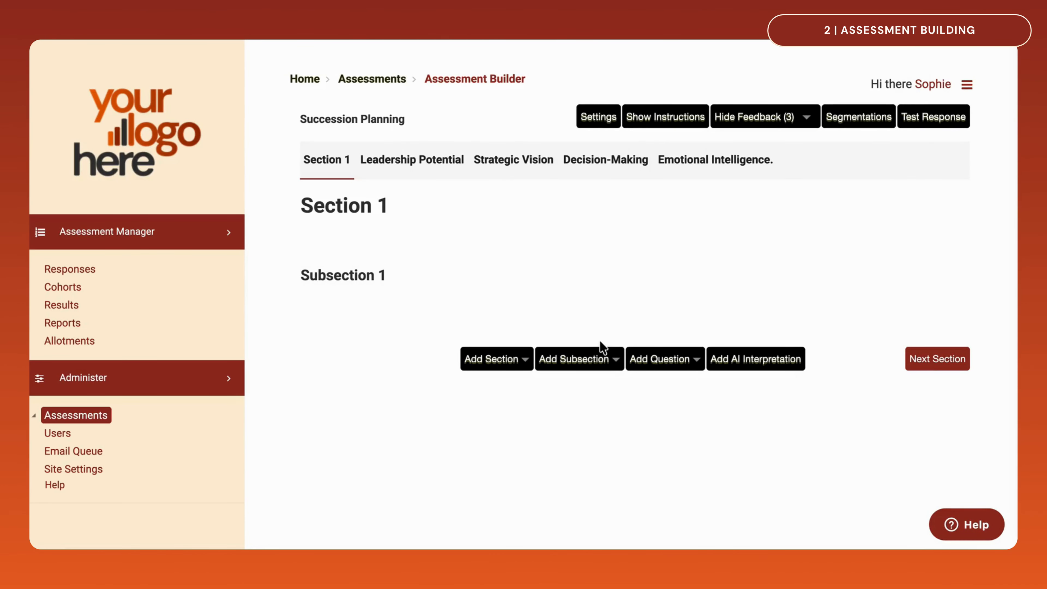
Generate the top 3 AI-suggested subsections for the Leadership Potential section, and save them with Influence and Impact ahead of Strategic Thinking
left_click(422, 159)
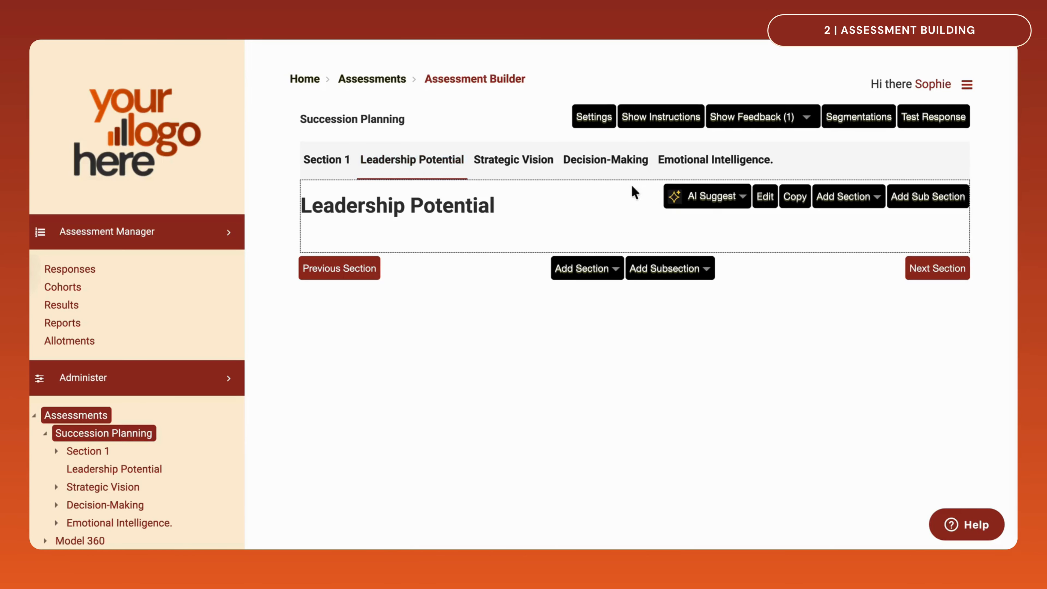
left_click(740, 201)
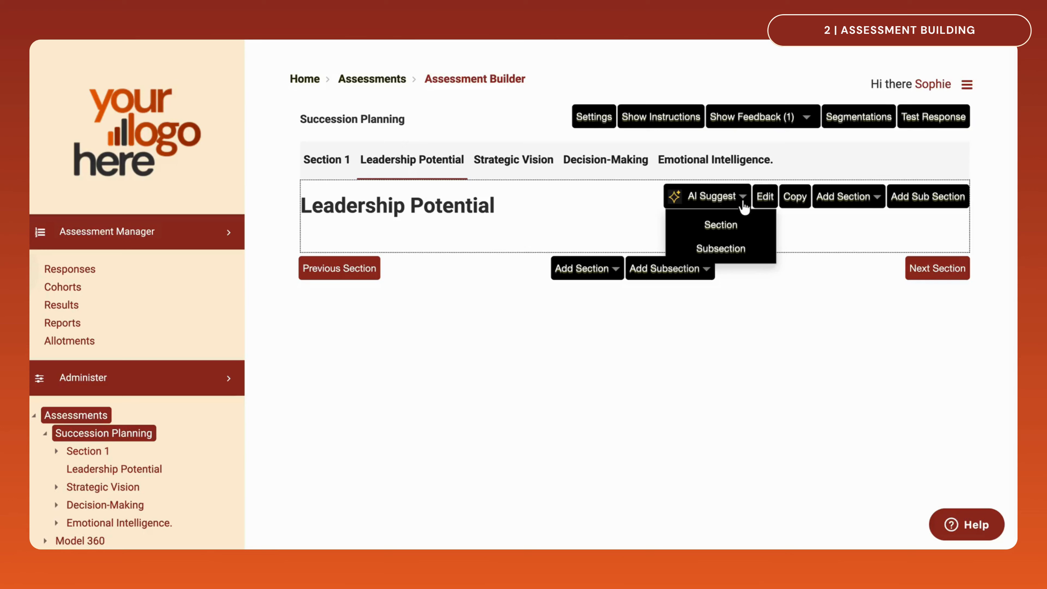
left_click(740, 249)
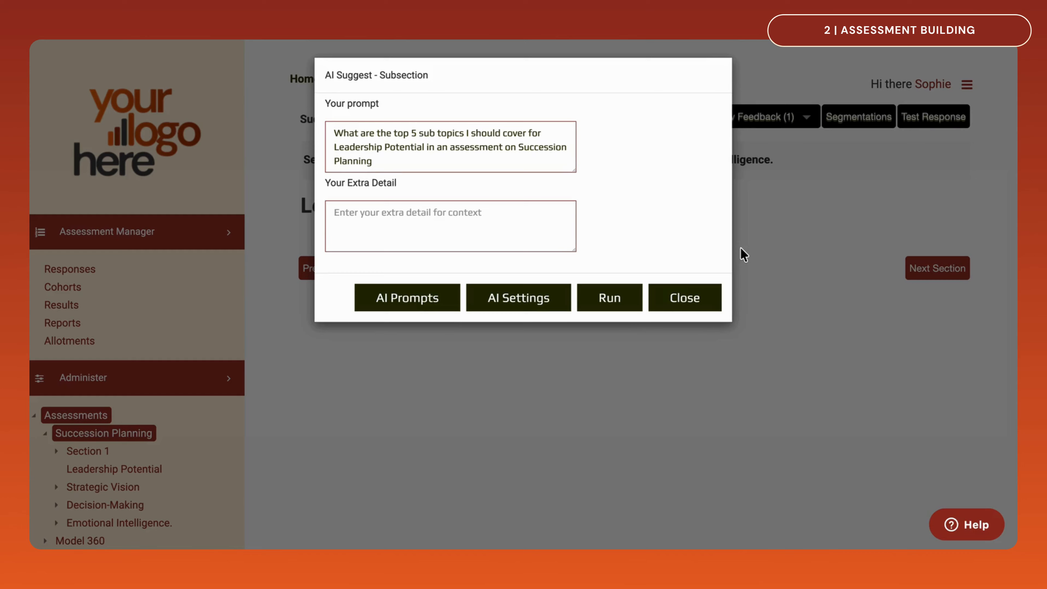
double_click(414, 133)
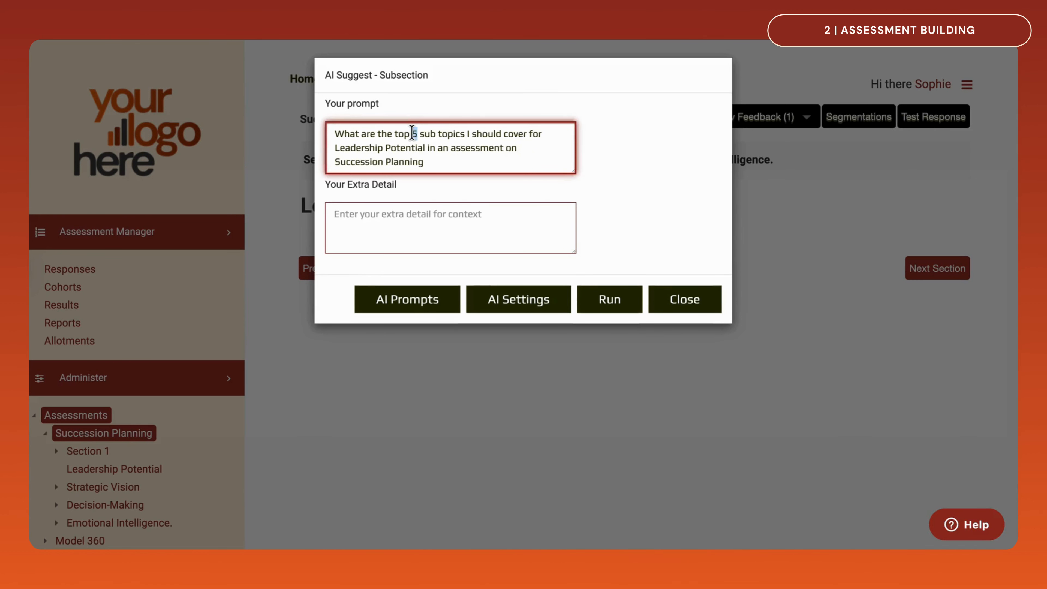
type("3")
left_click(604, 299)
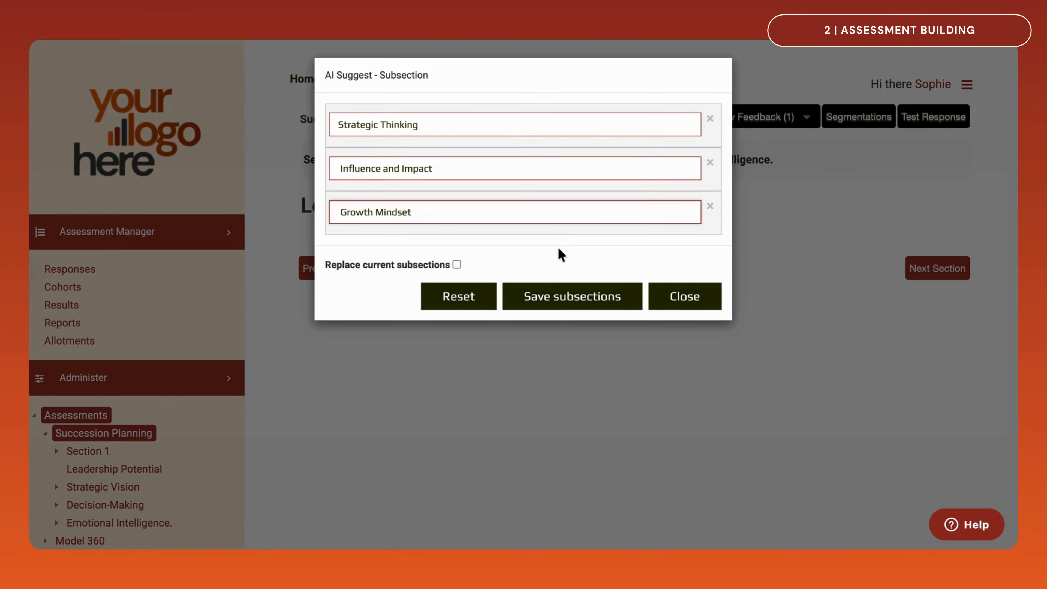
left_click_drag(518, 154, 513, 103)
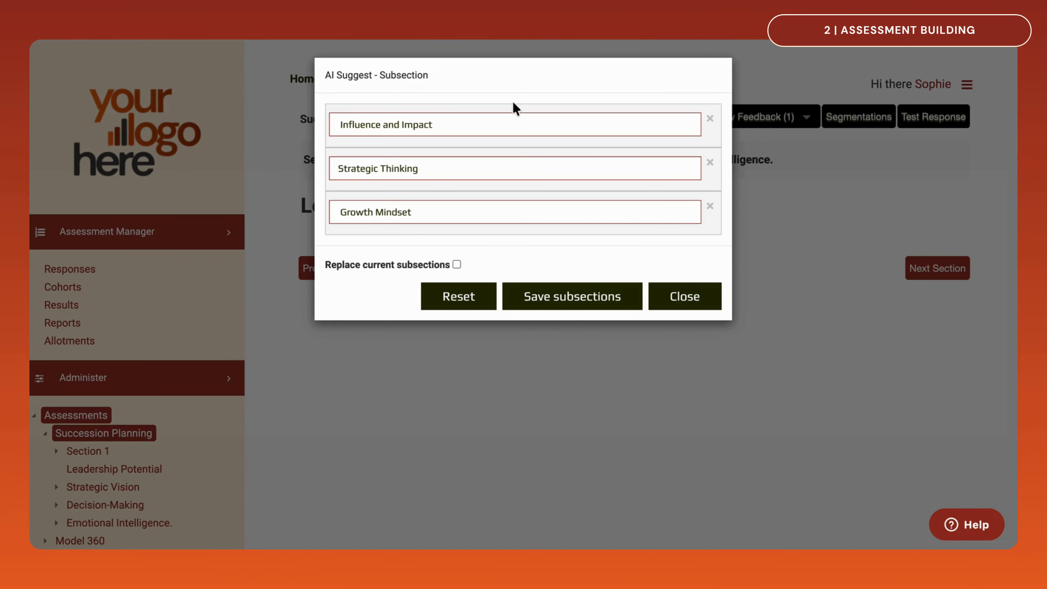
left_click(539, 302)
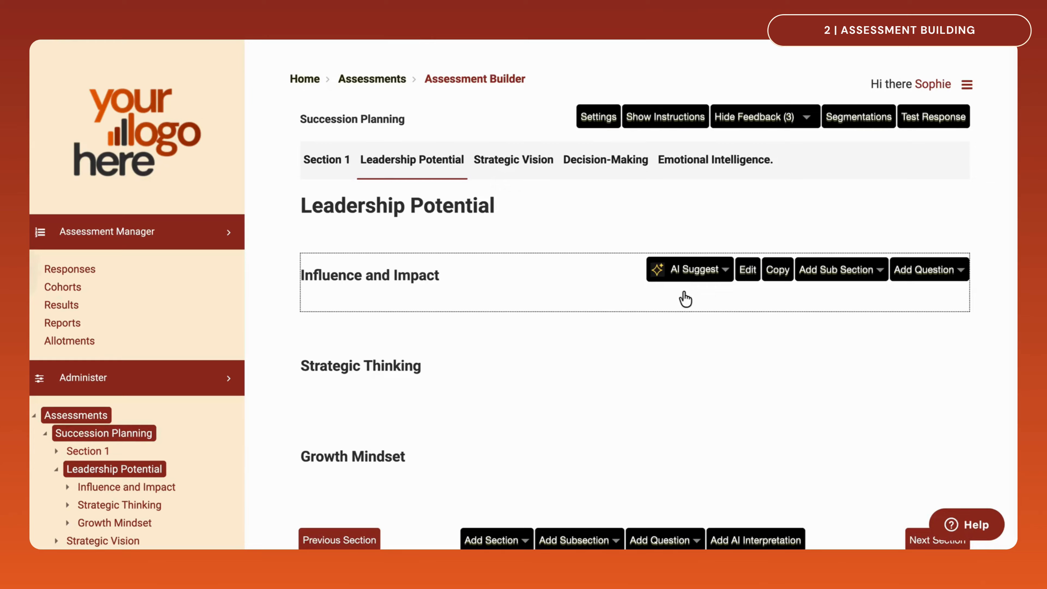
Start AI question suggestions for Influence and Impact with the Slider answer format and Always to Never (5 Step) answer options
left_click(722, 271)
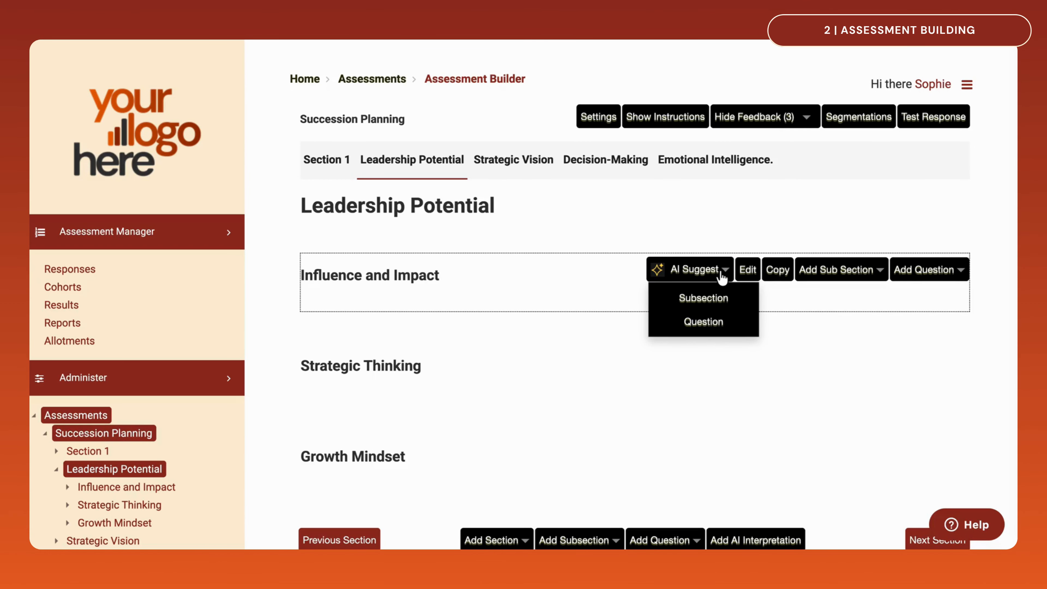
left_click(730, 321)
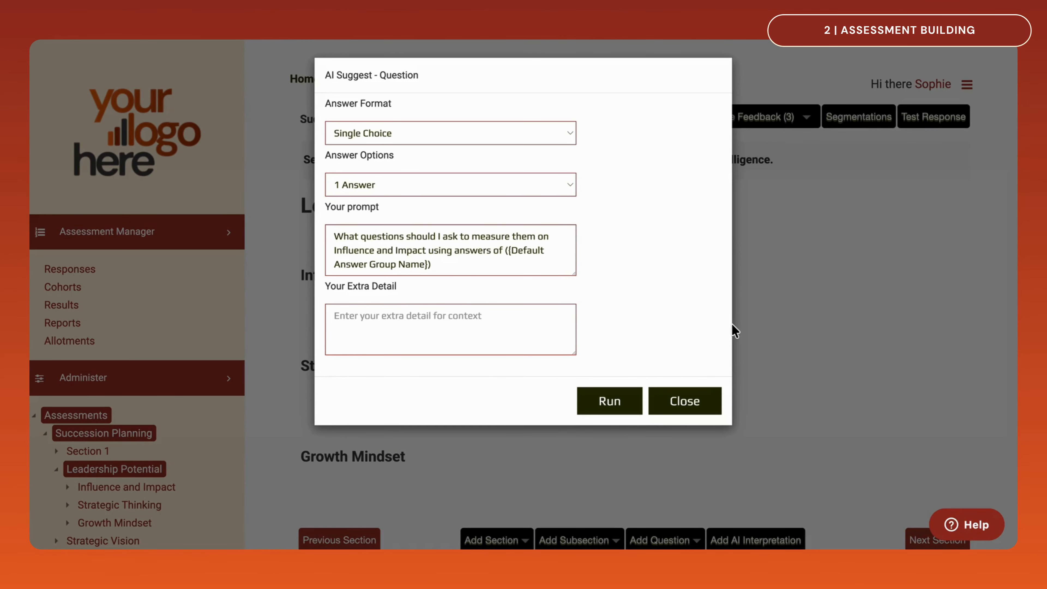
left_click(568, 133)
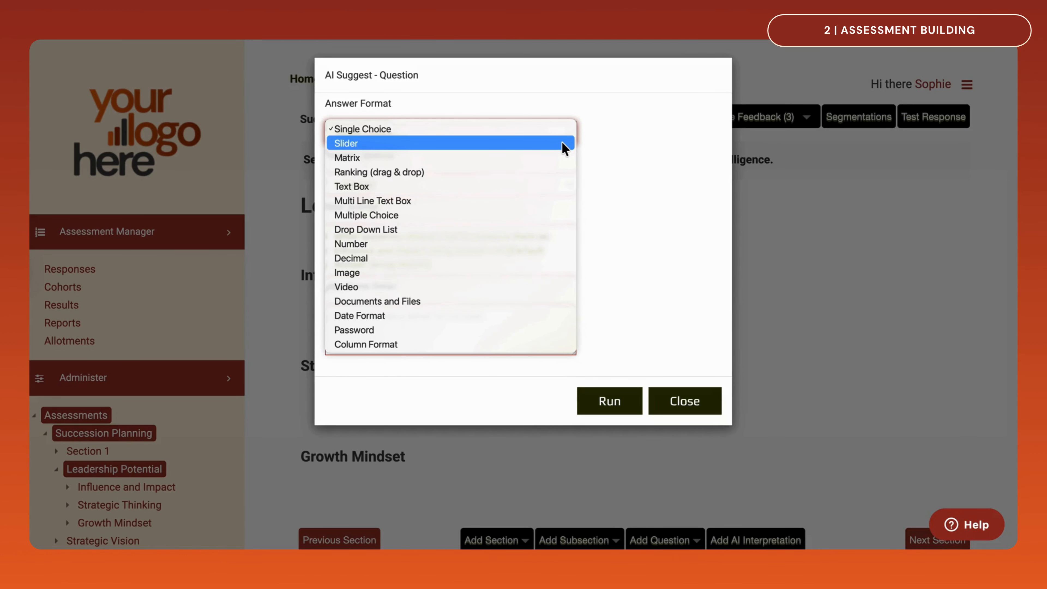
left_click(562, 142)
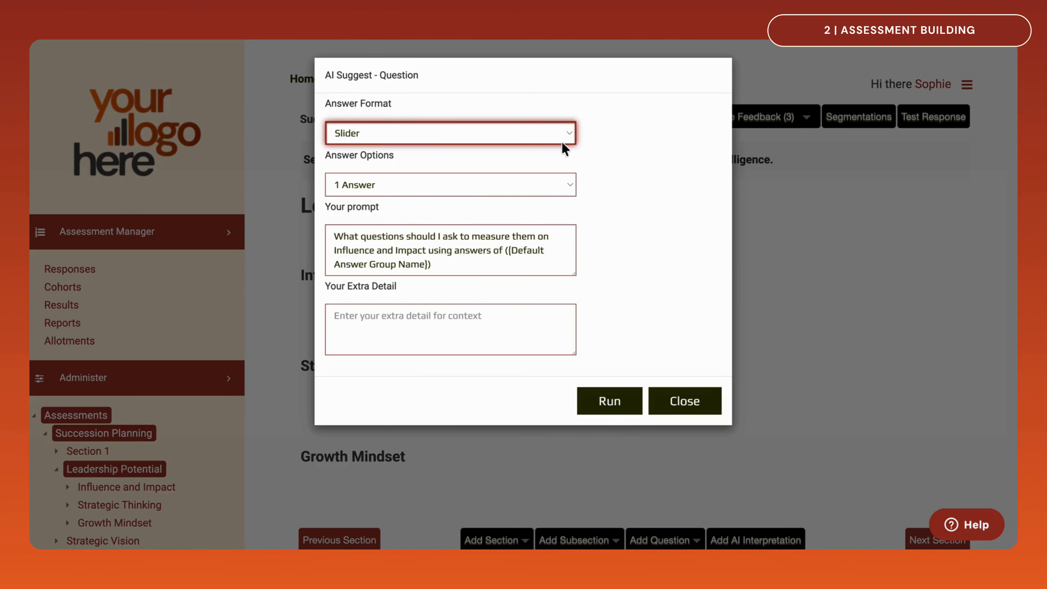
key("Tab")
left_click(565, 186)
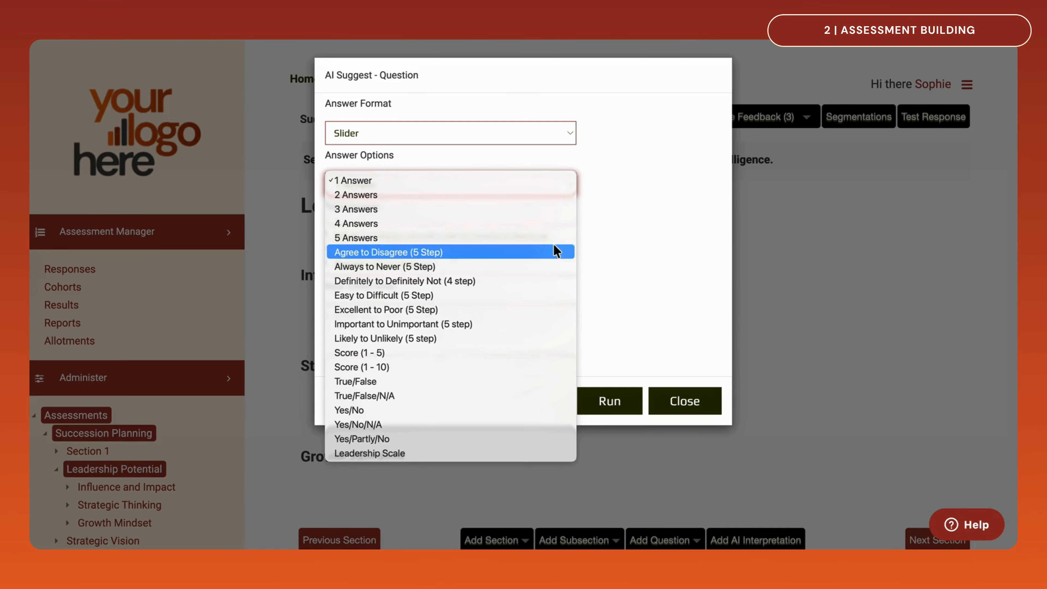
left_click(550, 267)
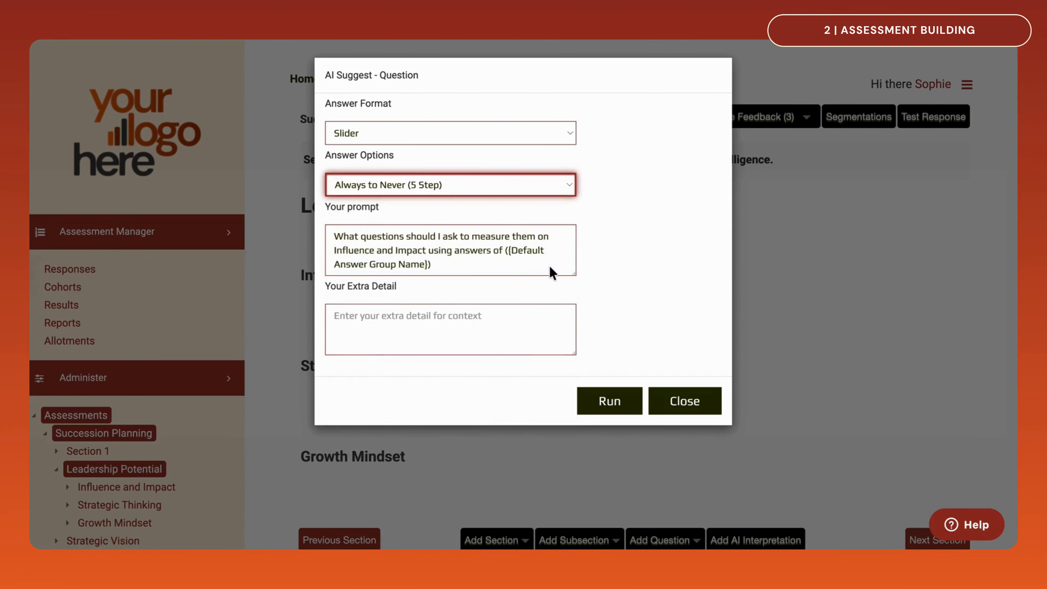
Review the prompt's answer group placeholder, run the question prompt, and save the suggested questions to Influence and Impact
left_click_drag(553, 272, 500, 253)
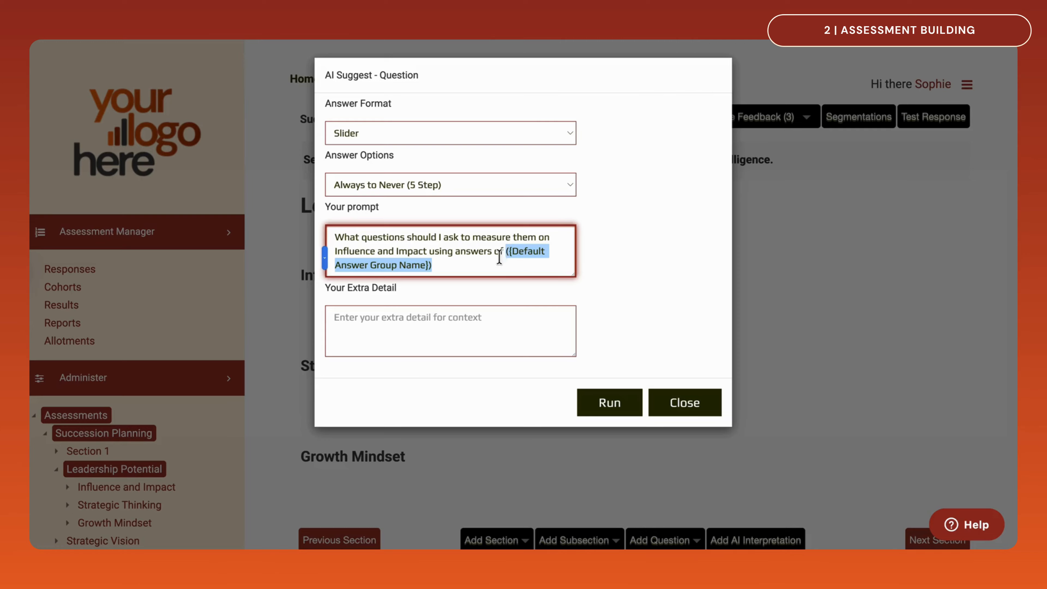
left_click(478, 270)
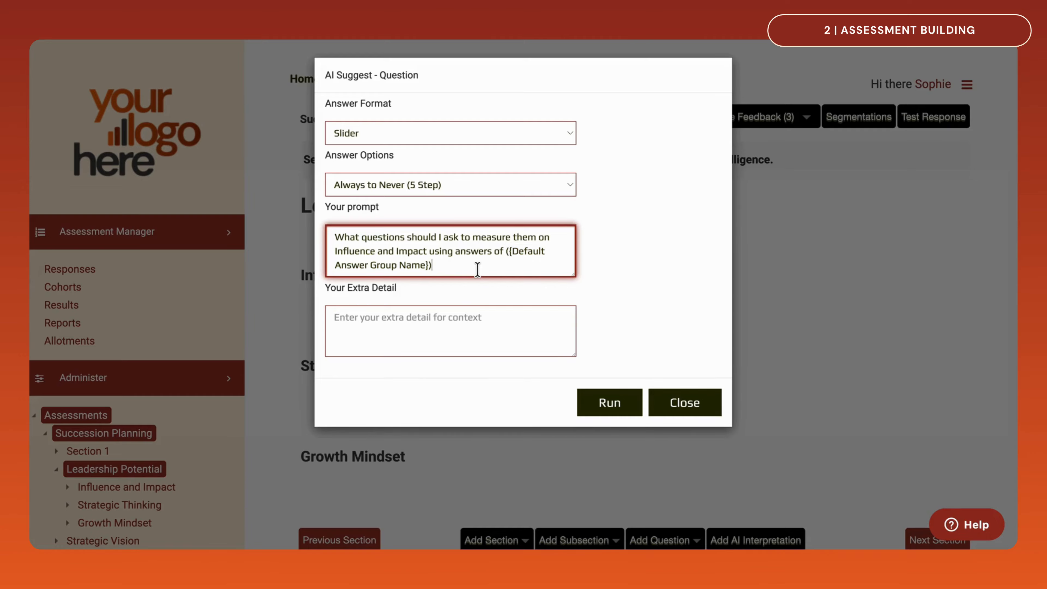
left_click(596, 406)
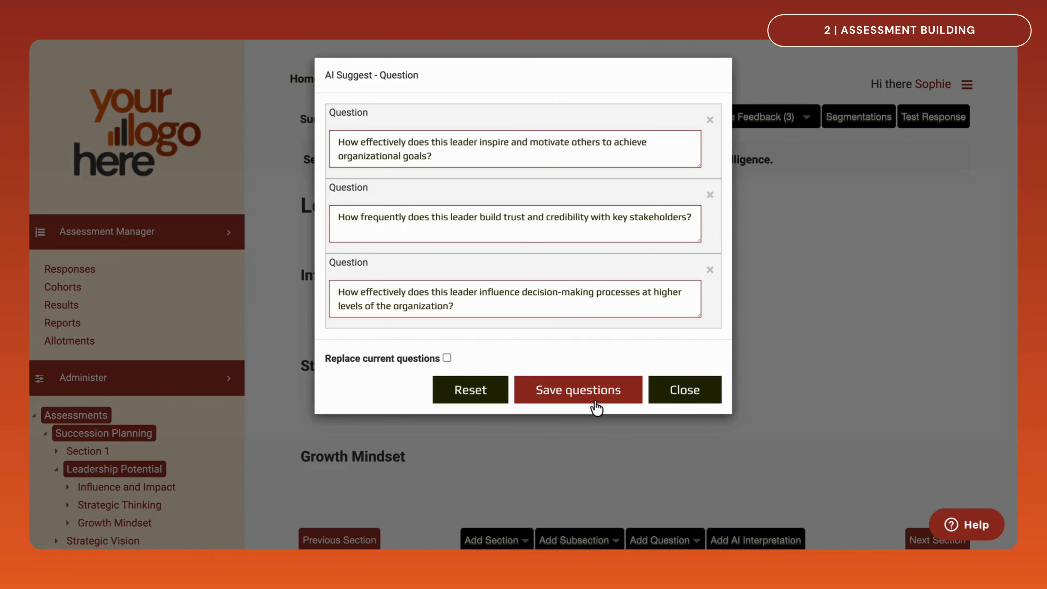
left_click(595, 402)
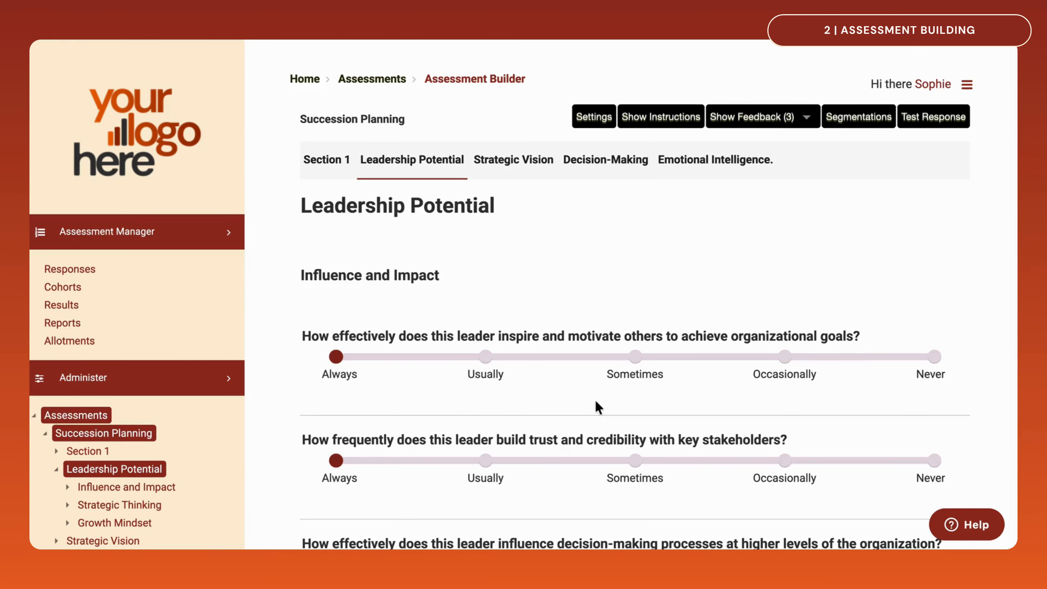
Add a question called Name to Subsection 1 of Section 1, with the Text Box answer format and a single Text Box answer
left_click(334, 161)
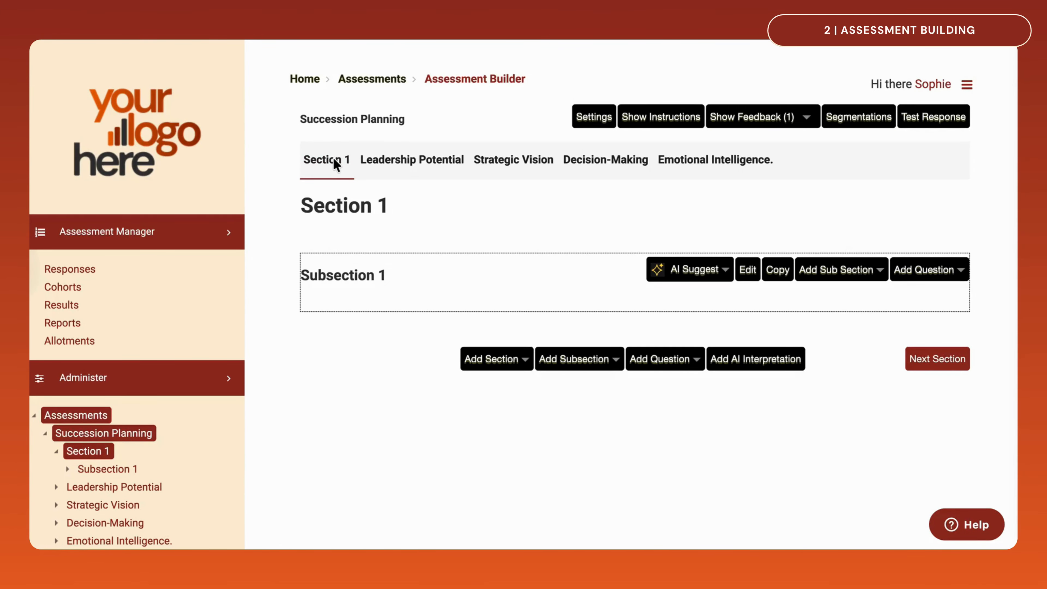
left_click(966, 287)
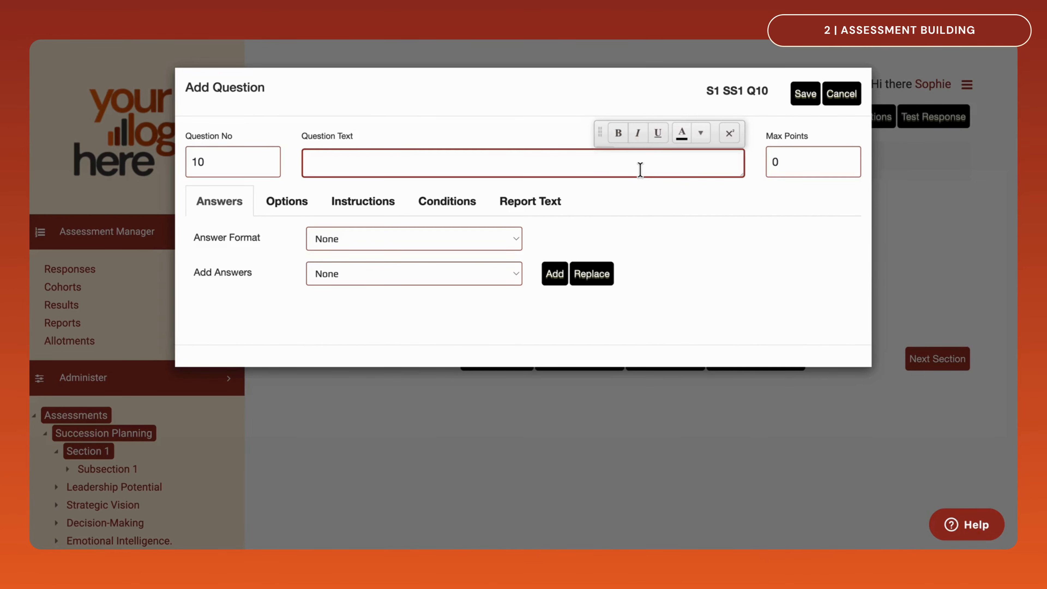
type("Name")
left_click(511, 242)
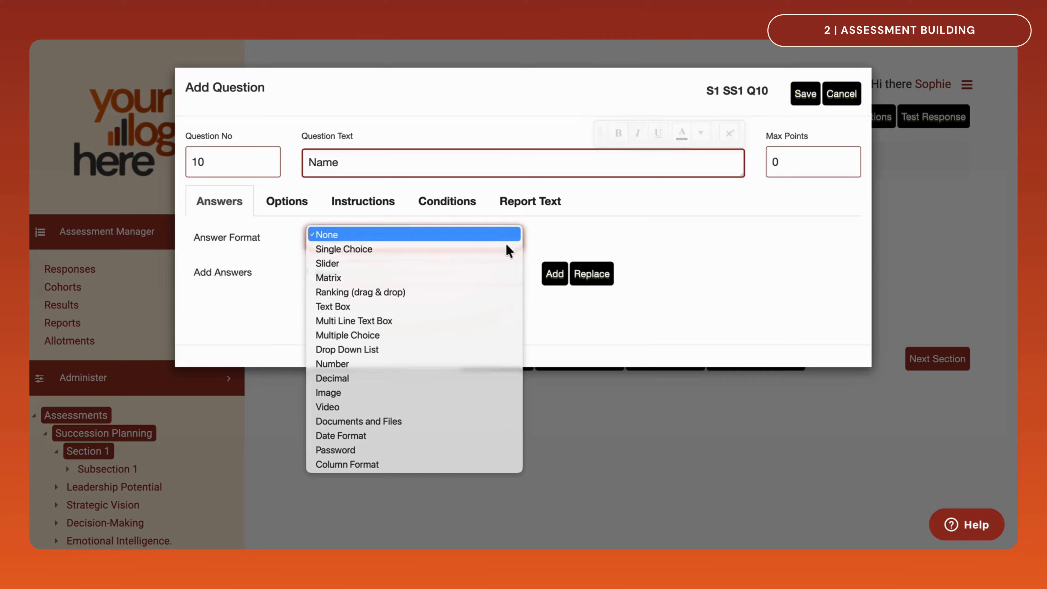
left_click(500, 308)
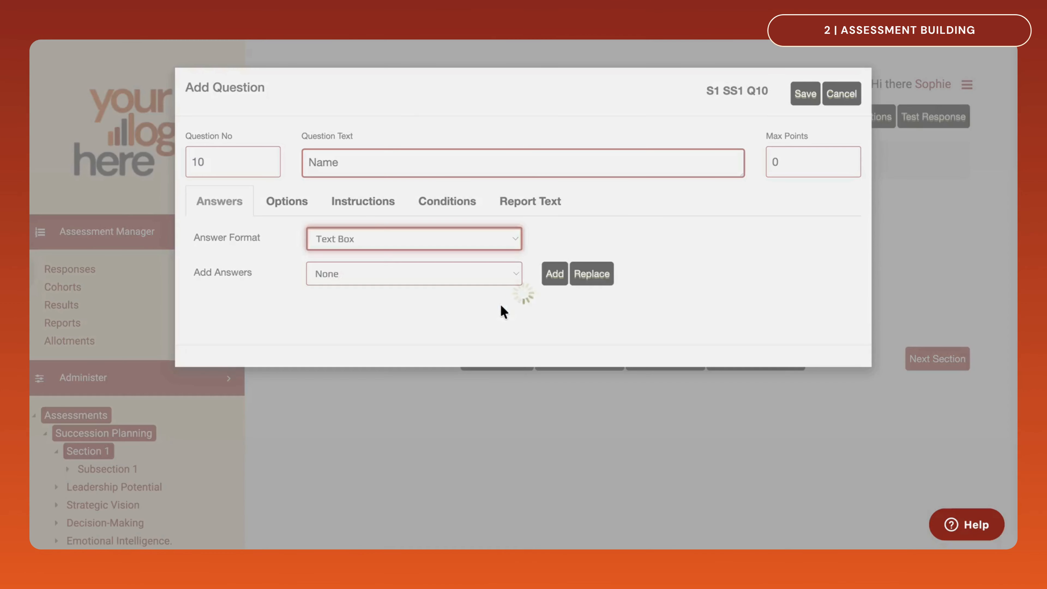
left_click(500, 280)
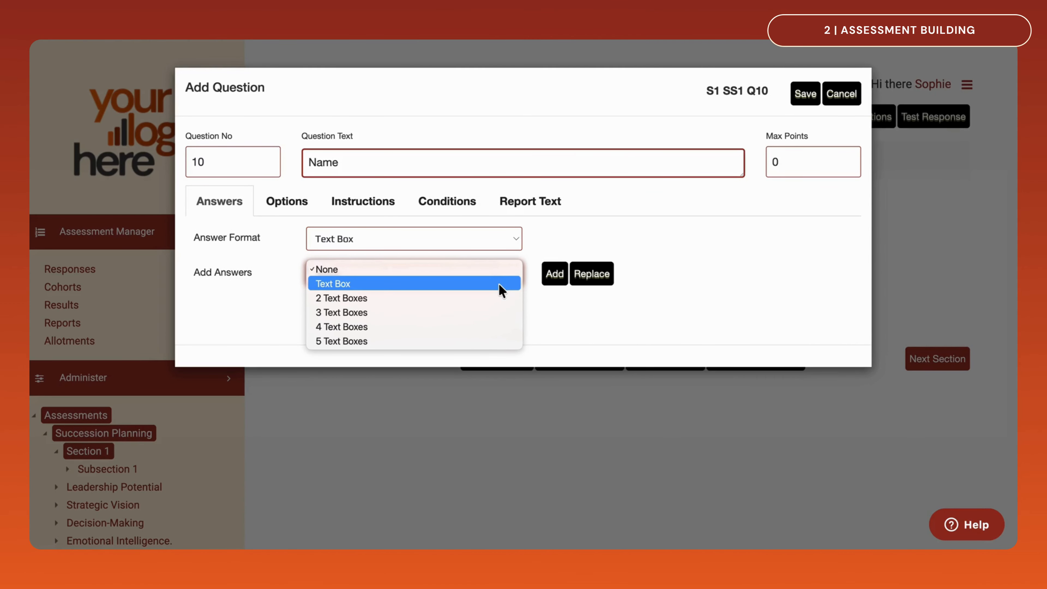
left_click(500, 284)
left_click(557, 277)
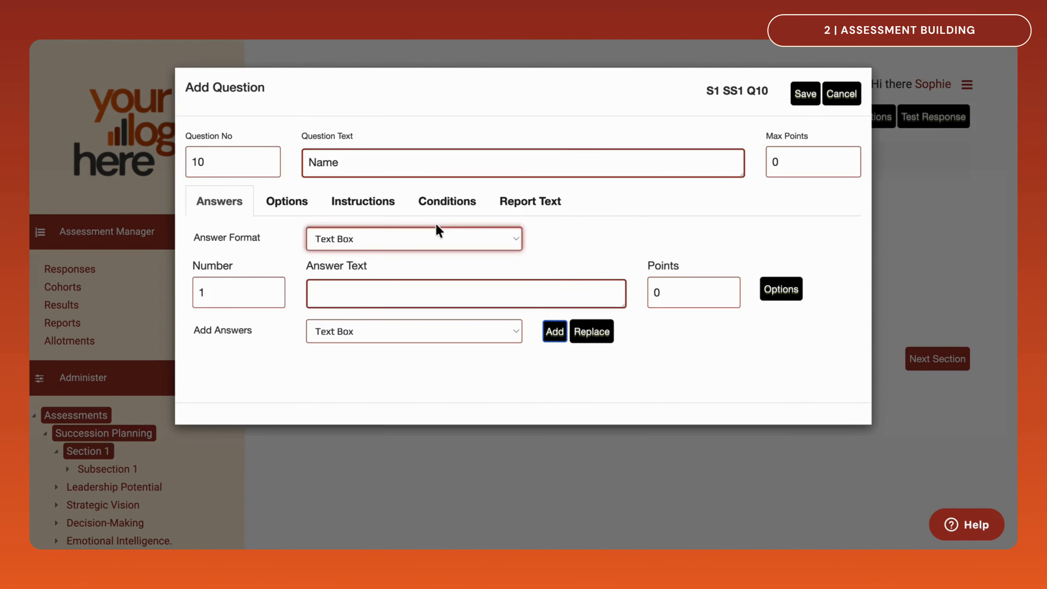
Make the Name question required with the validation message "Please provide your name", and link it to the First name response setting
left_click(305, 207)
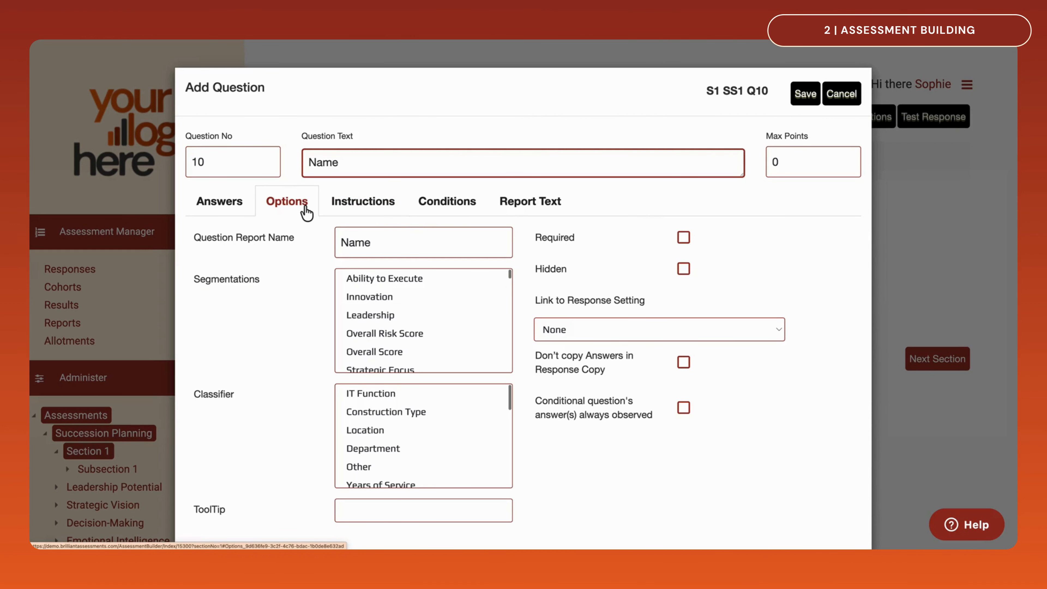
left_click(683, 238)
left_click(650, 296)
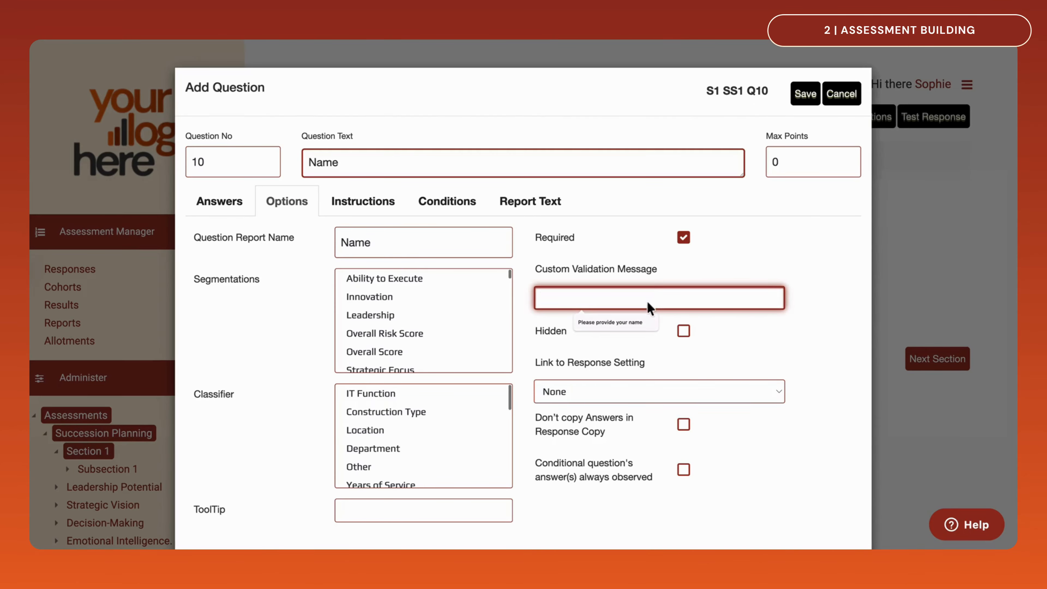
left_click(630, 323)
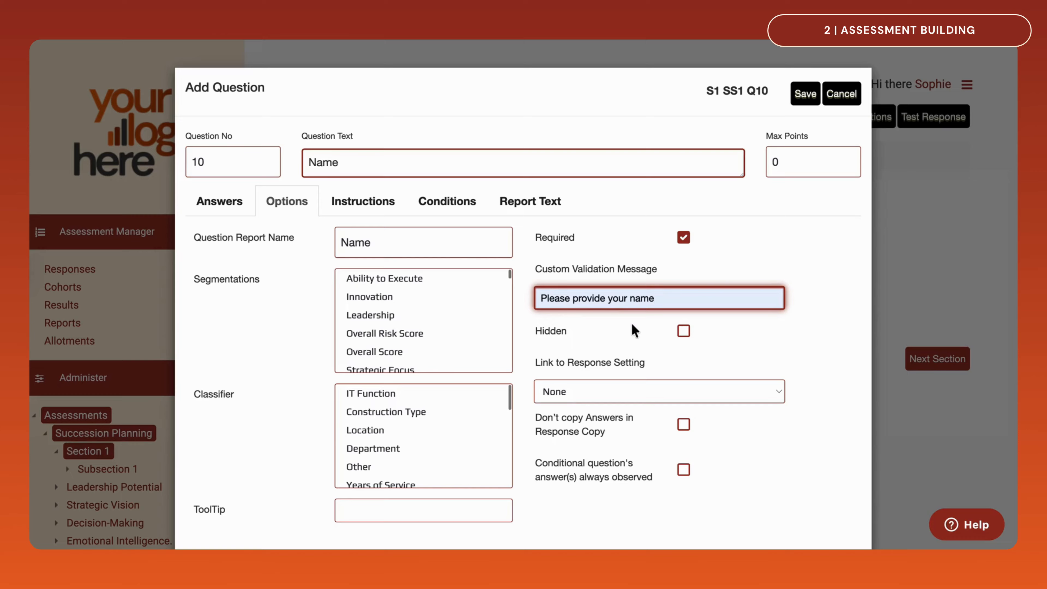
left_click(664, 391)
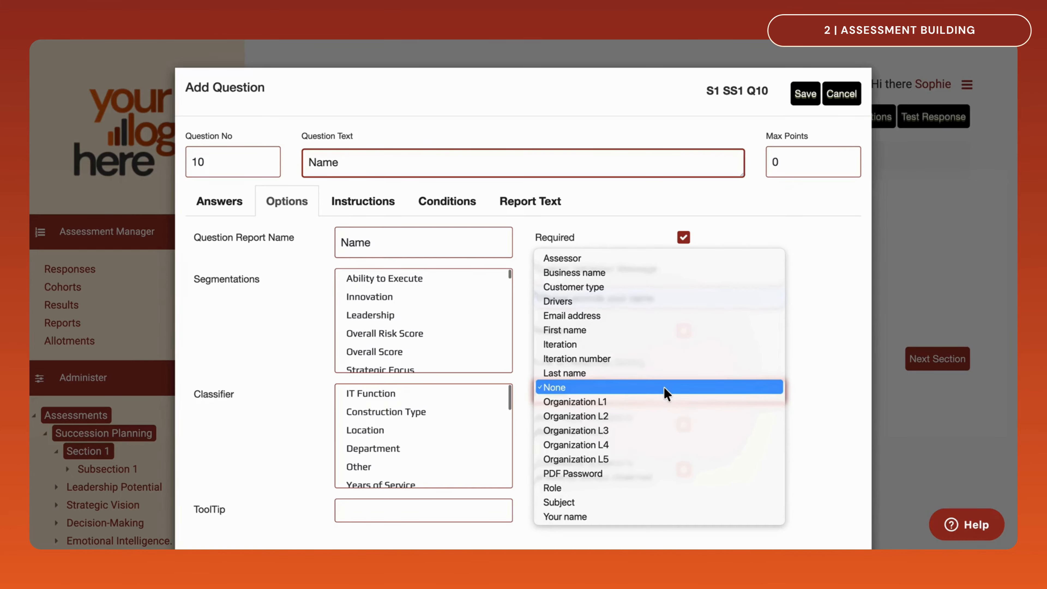
left_click(641, 330)
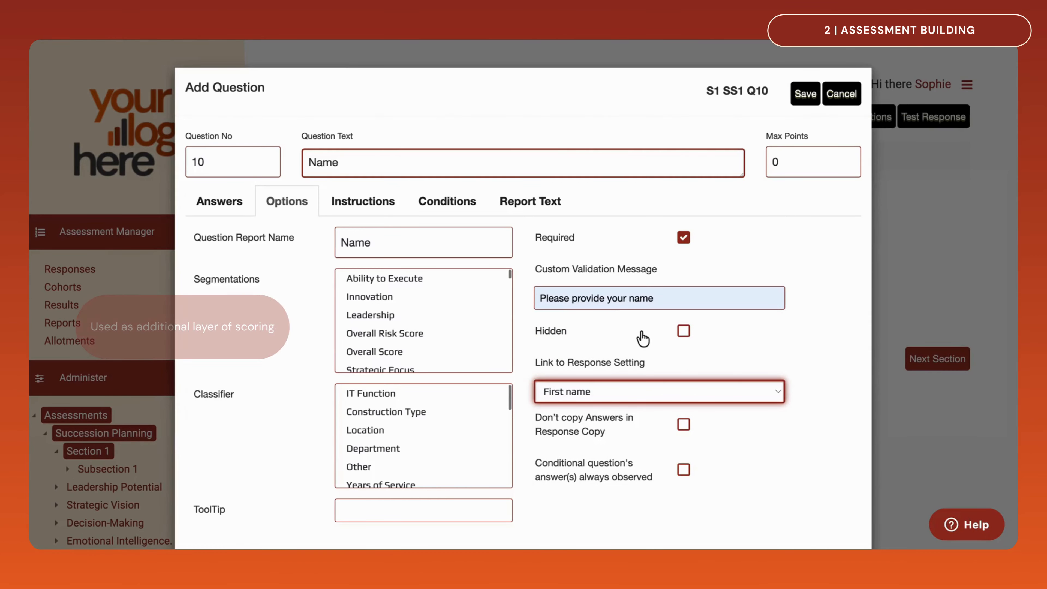
left_click(450, 402)
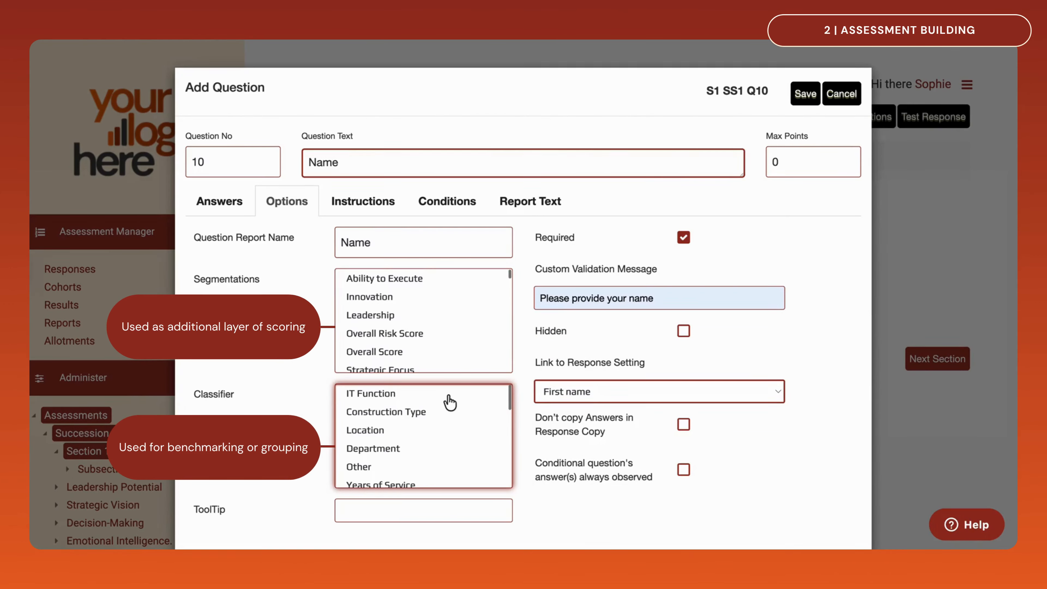
Add the instruction "Provide your full name" shown after the question text, and save the Name question
left_click(342, 211)
left_click(316, 362)
type("Pr")
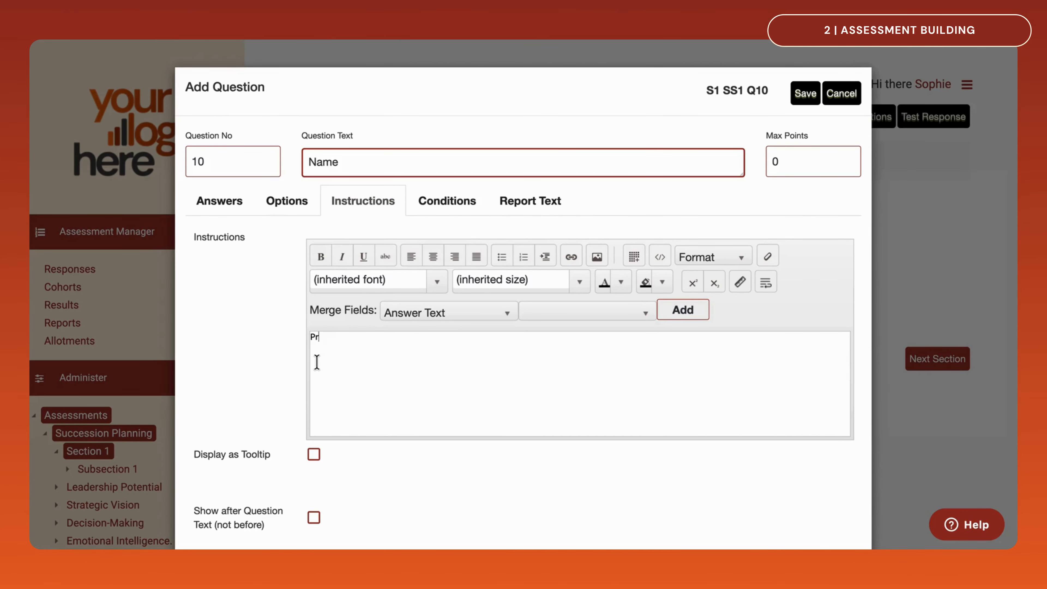
type("ovide your full name")
left_click(313, 517)
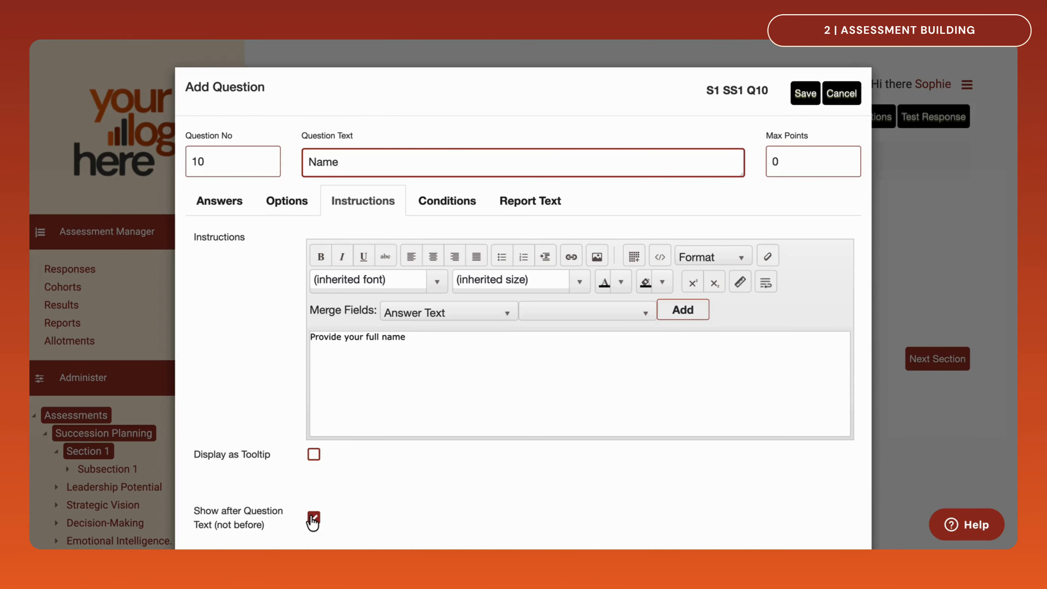
left_click(806, 95)
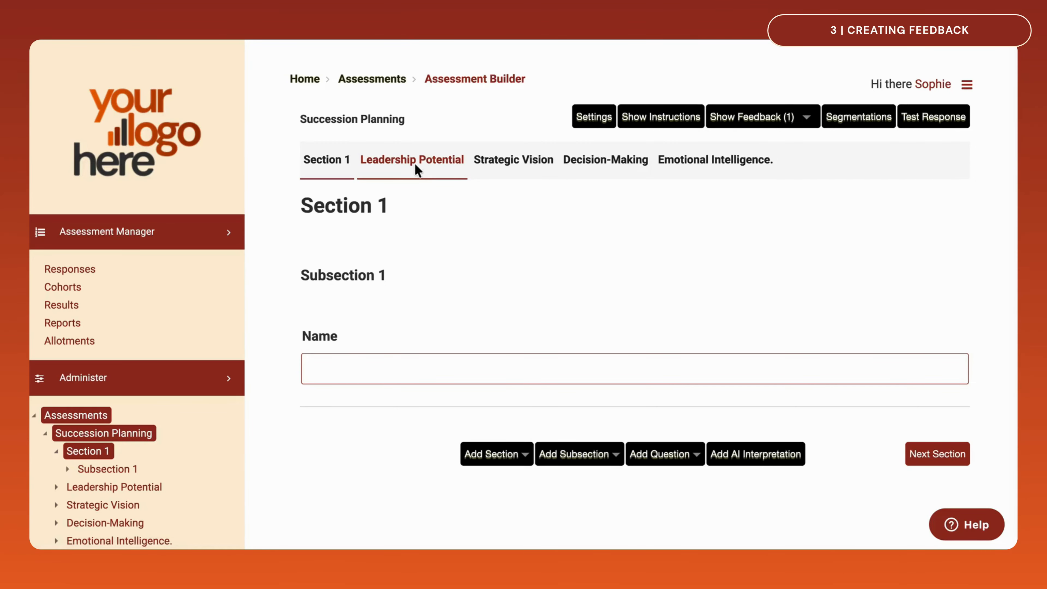
Generate AI-suggested Red rating text for the Influence and Impact subsection of Leadership Potential, insert it, and save the subsection
left_click(415, 162)
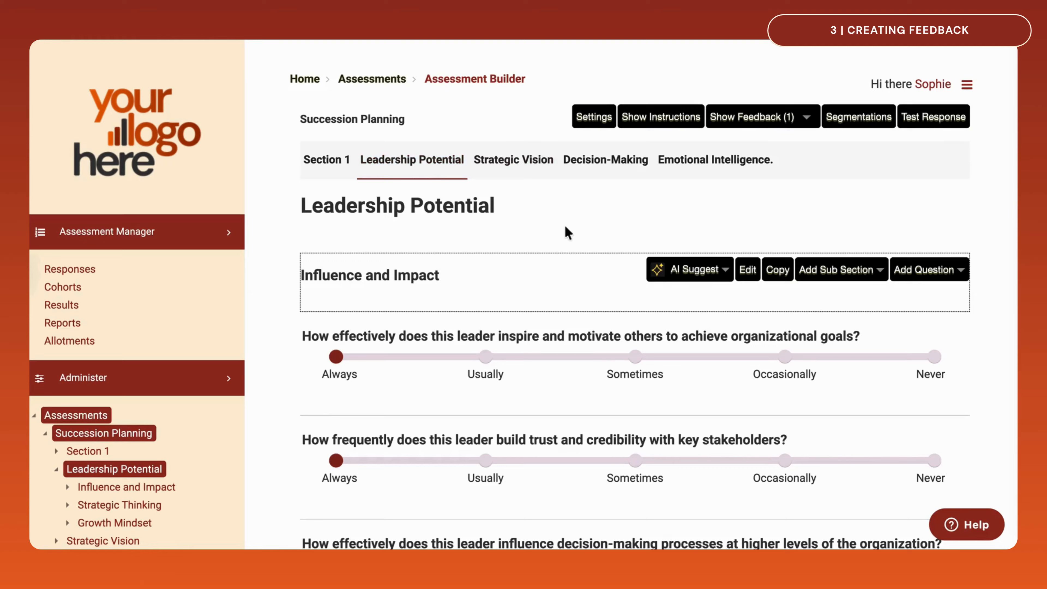
left_click(745, 277)
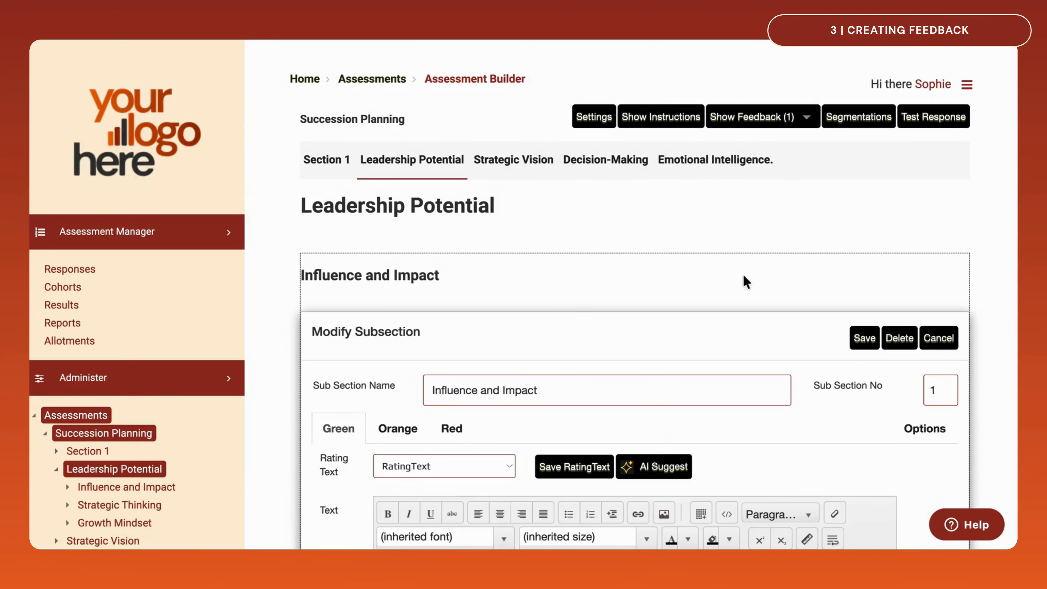
scroll(744, 283, "down", 4)
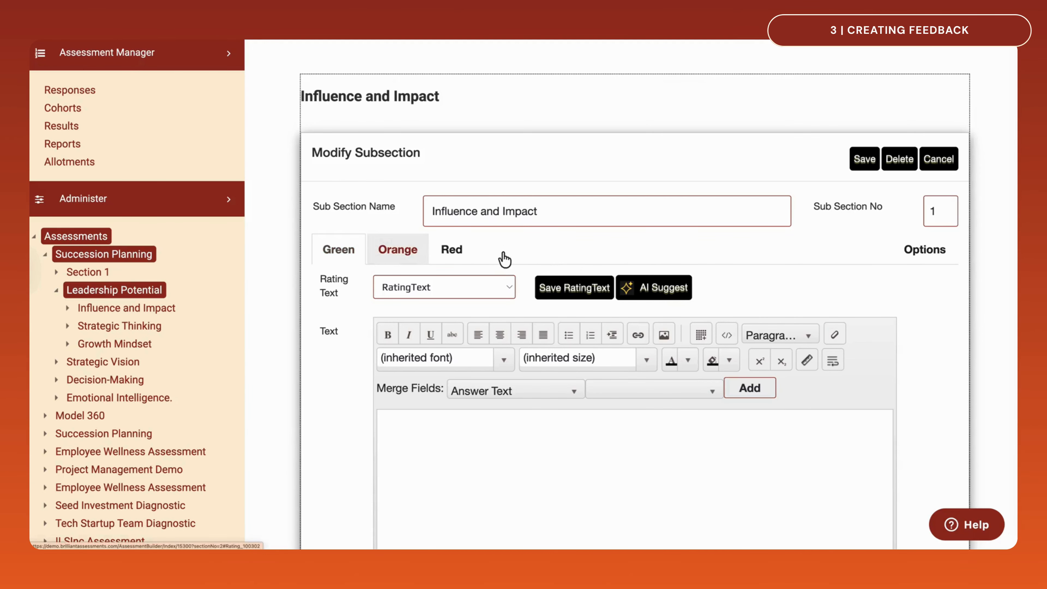
left_click(458, 253)
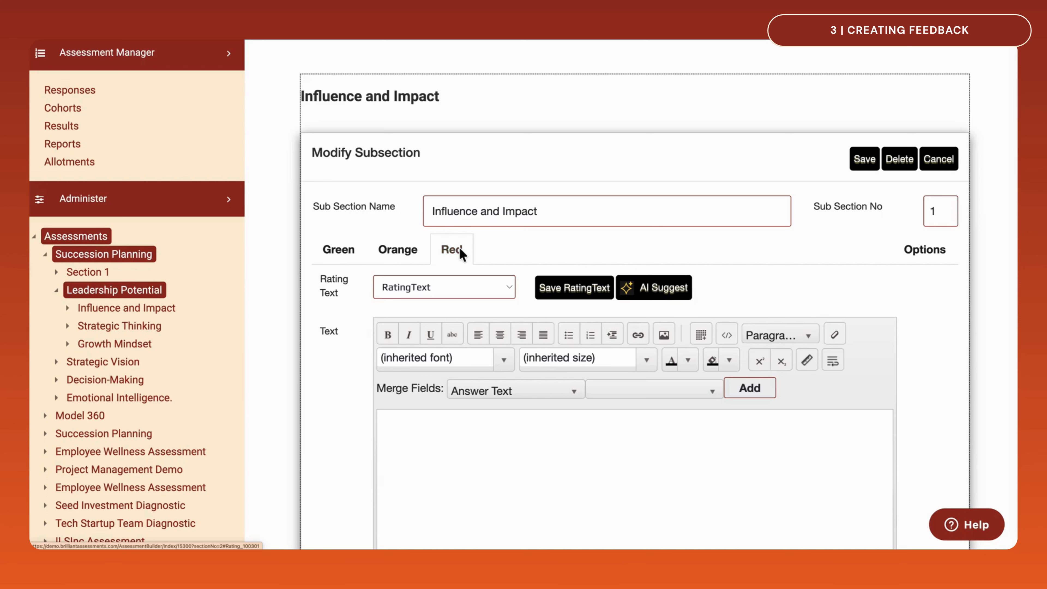
left_click(651, 296)
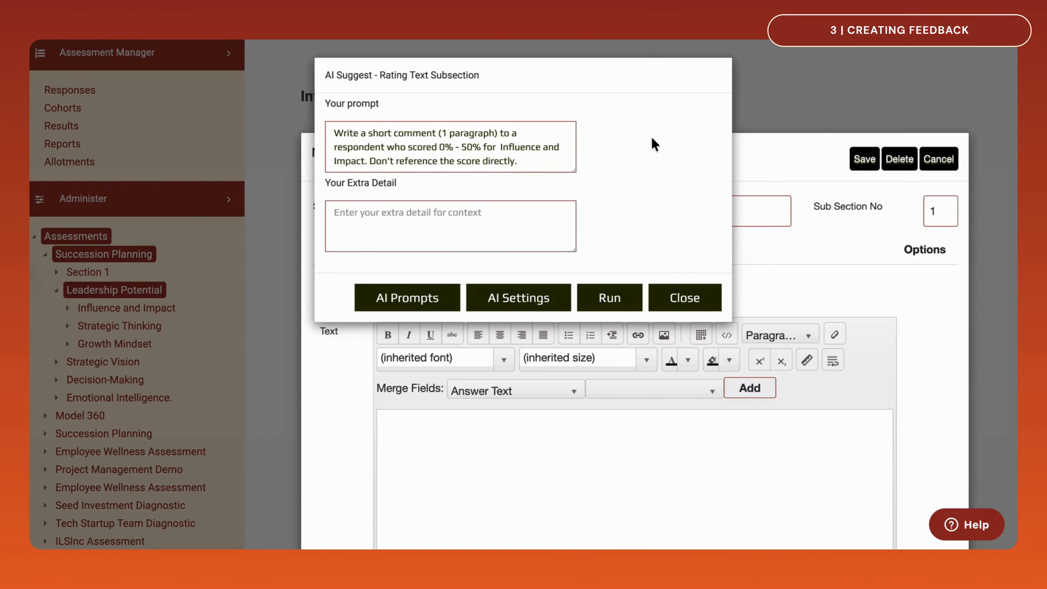
left_click(614, 298)
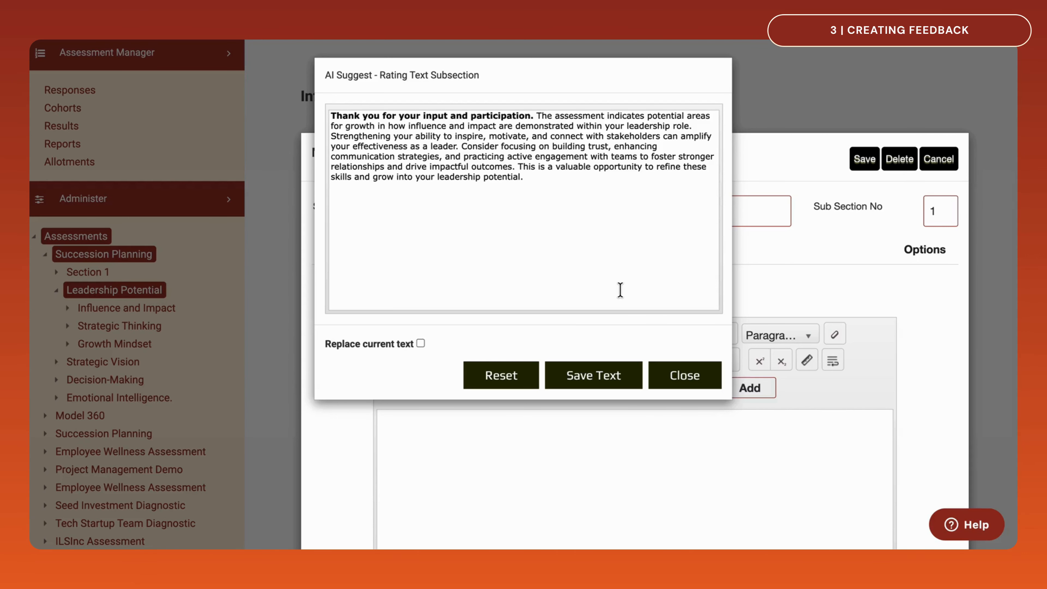
left_click(597, 375)
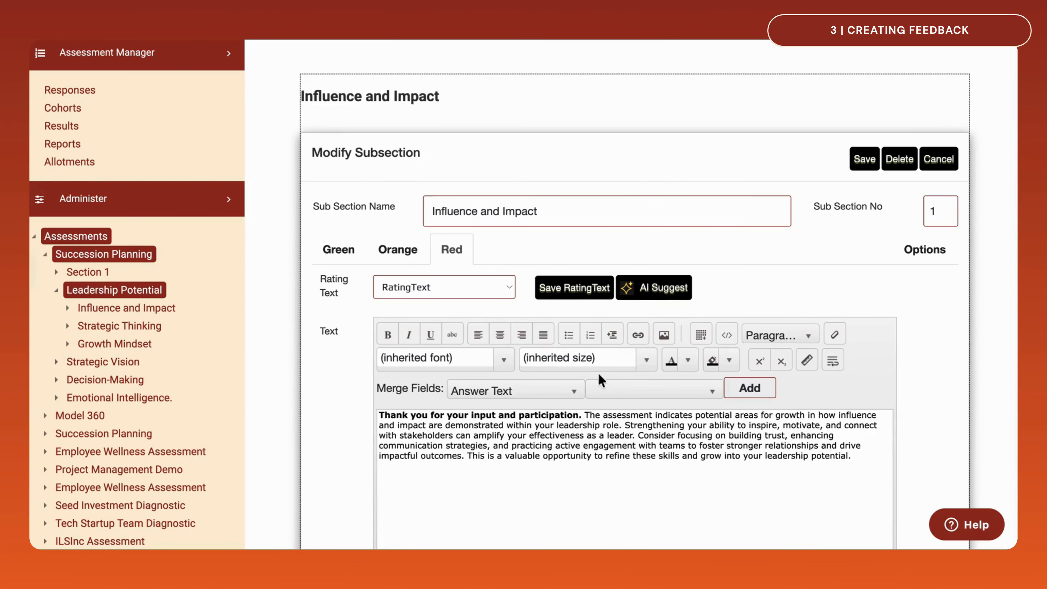
left_click(861, 159)
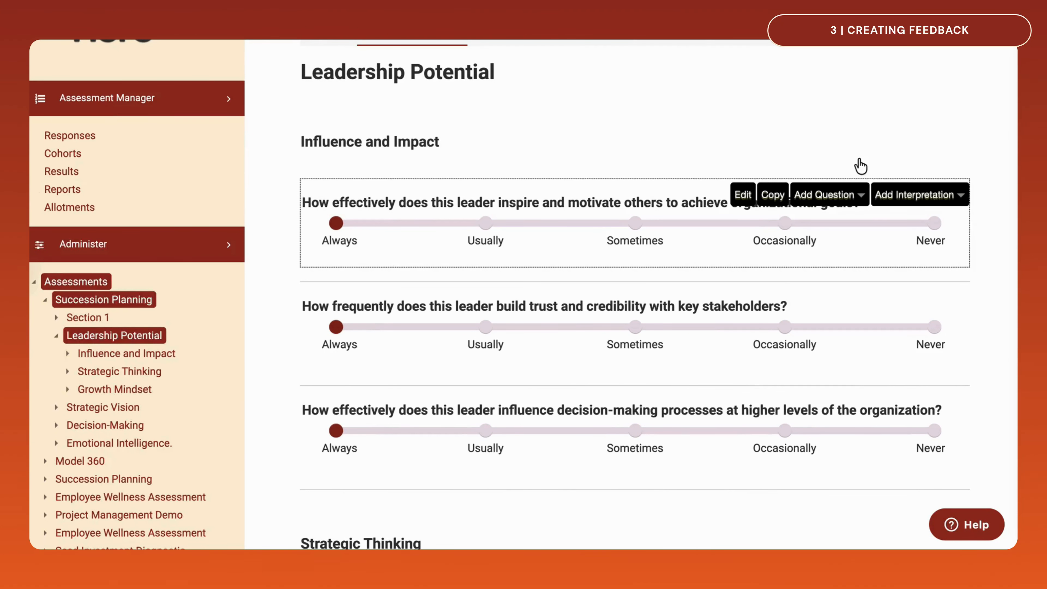
Generate AI-suggested report text for the Always answer of the first Influence and Impact question, and save the answer options and question
left_click(738, 196)
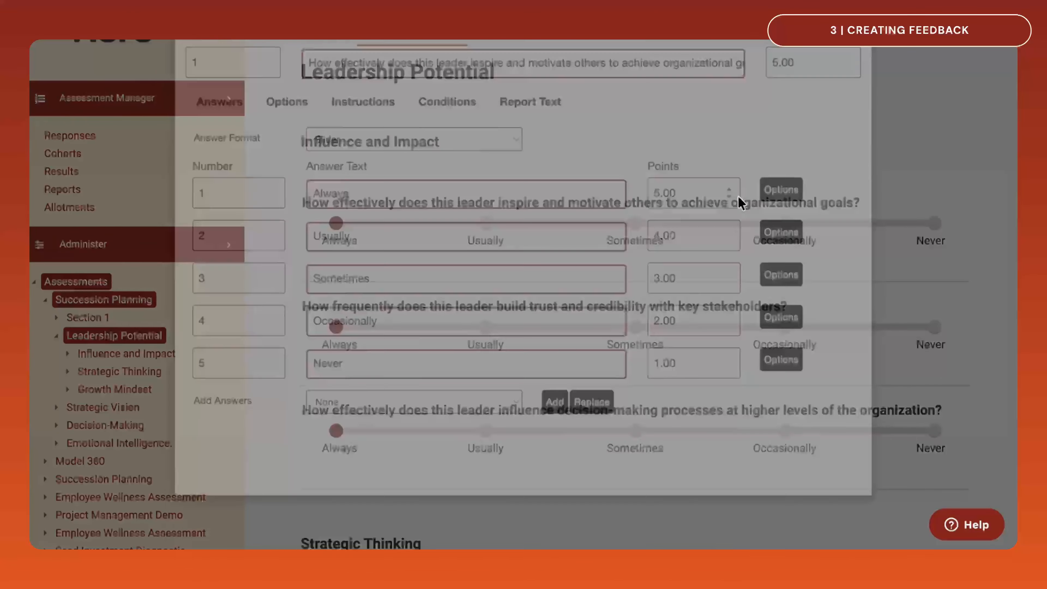
left_click(780, 296)
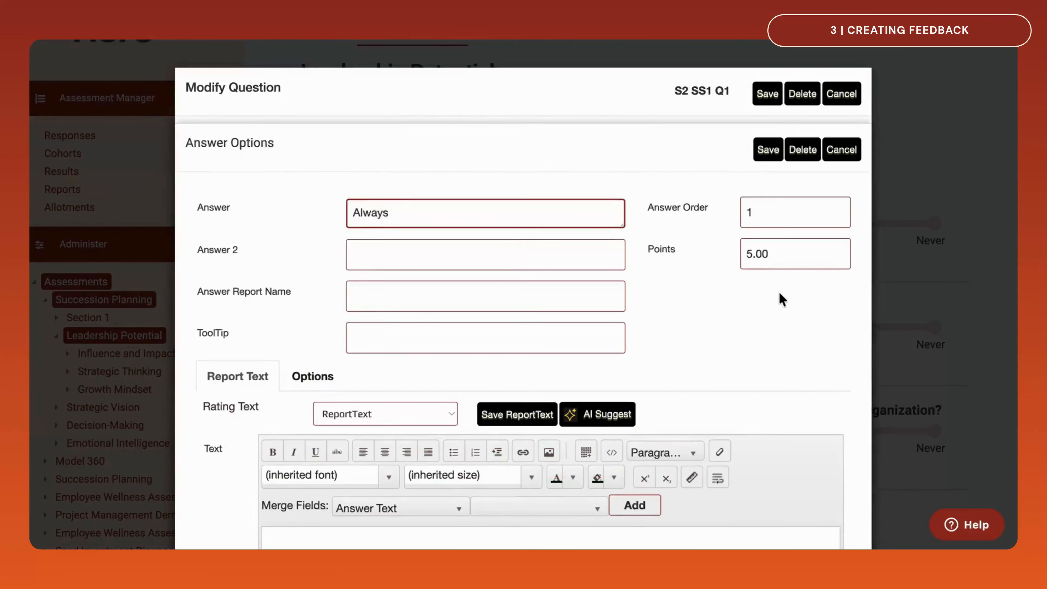
scroll(780, 293, "down", 3)
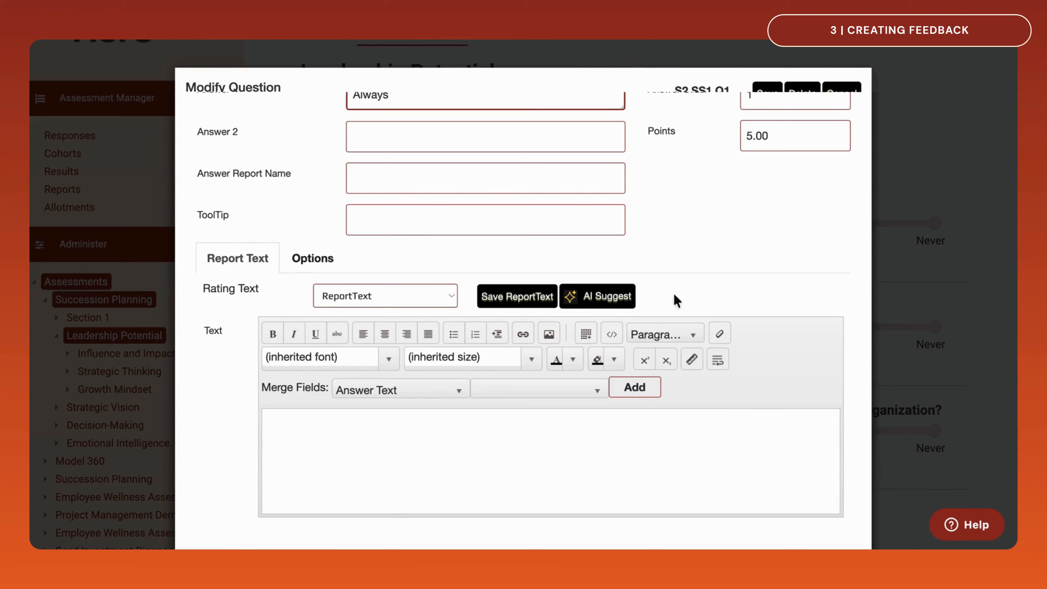
left_click(625, 298)
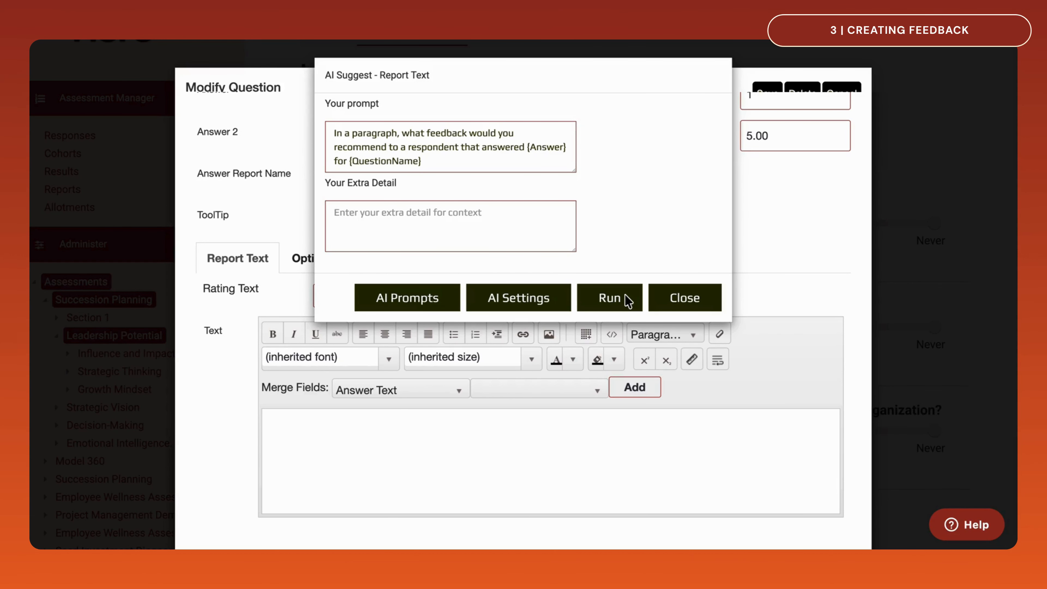
left_click(614, 307)
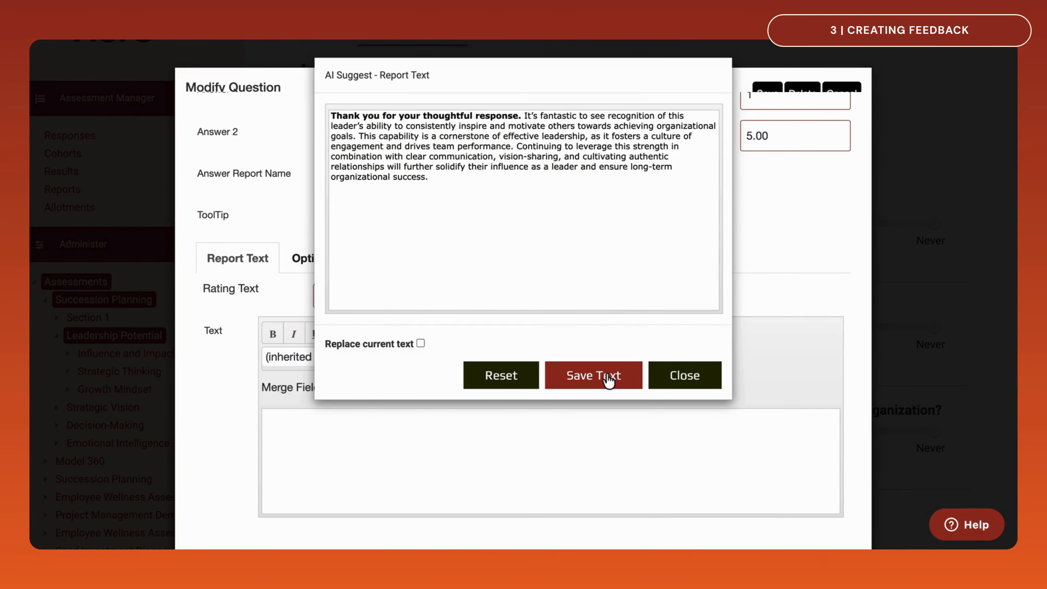
left_click(607, 375)
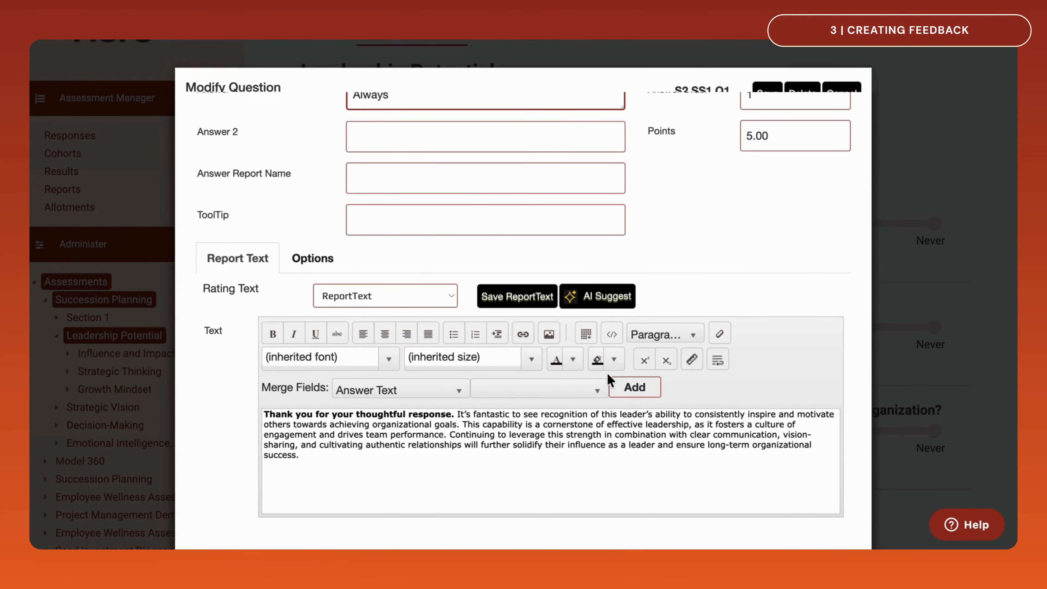
scroll(606, 373, "up", 3)
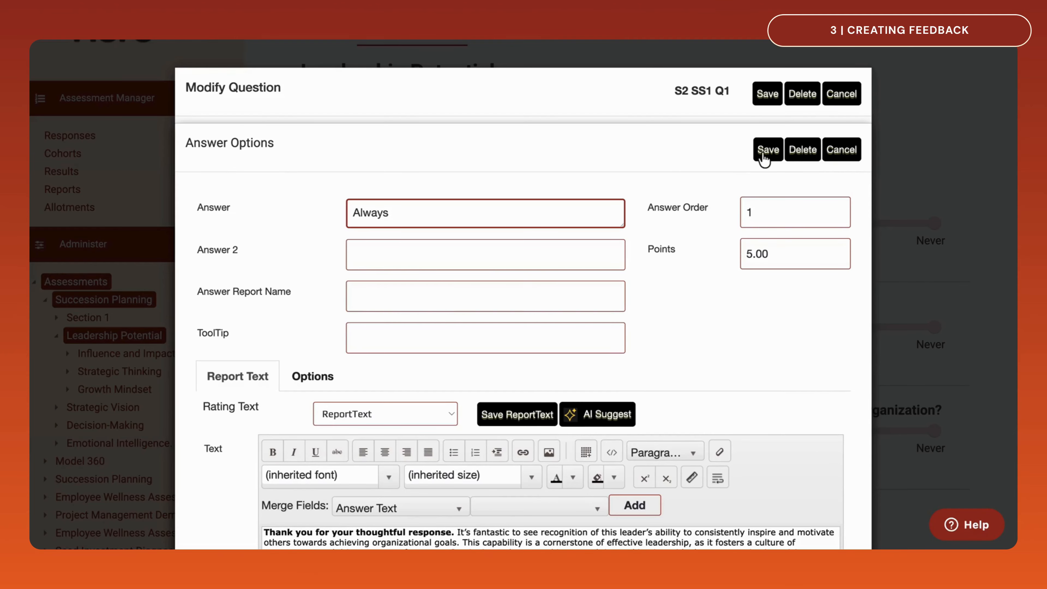
left_click(763, 158)
left_click(766, 95)
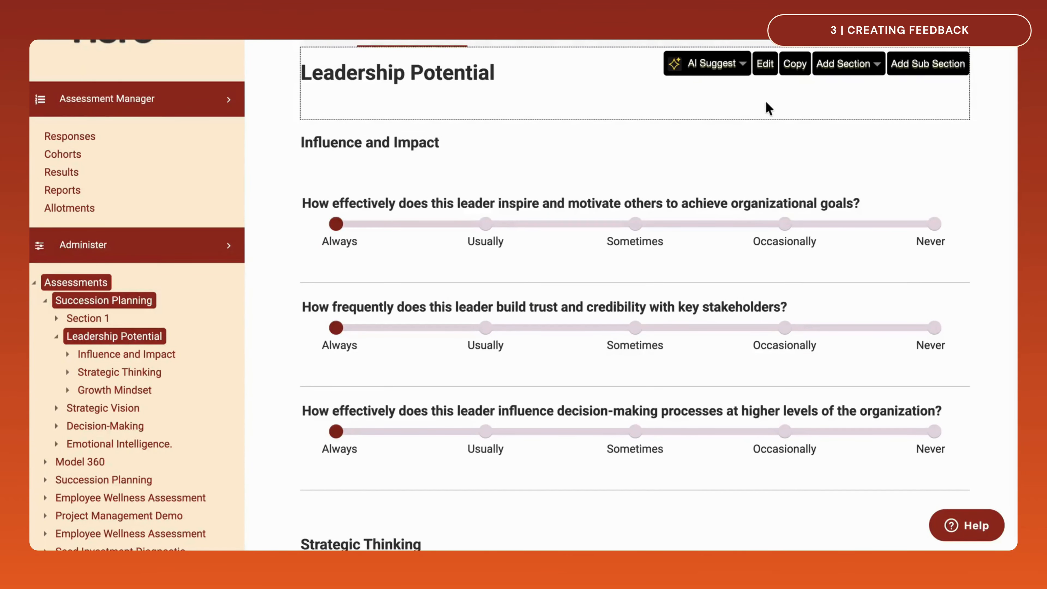
Open the NDS Future Leaders Accelerator individual results dashboard for editing, checking its available dashboard types before continuing to its layout
left_click(74, 173)
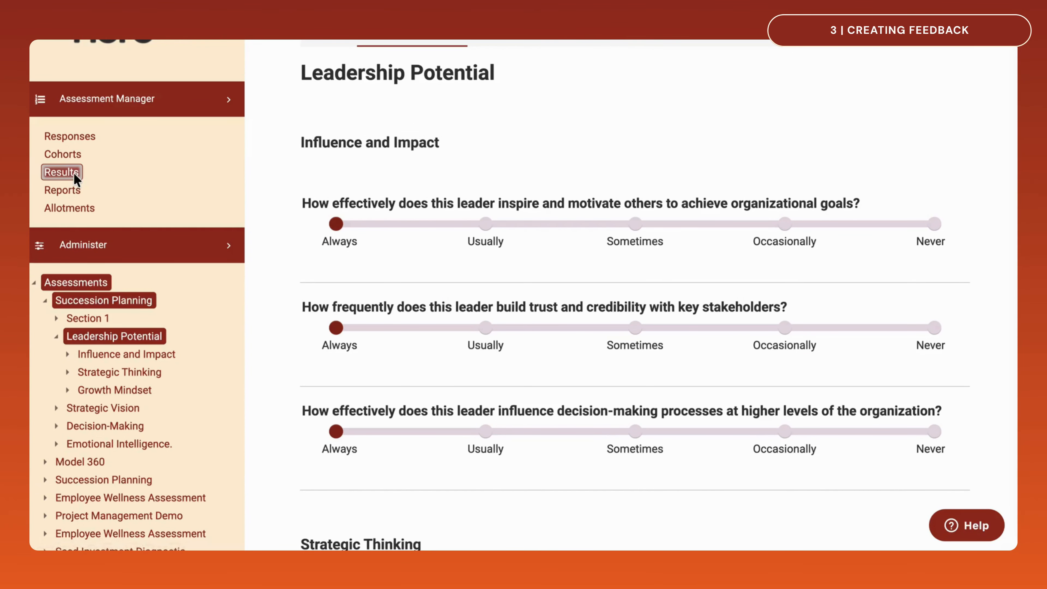
scroll(267, 370, "down", 3)
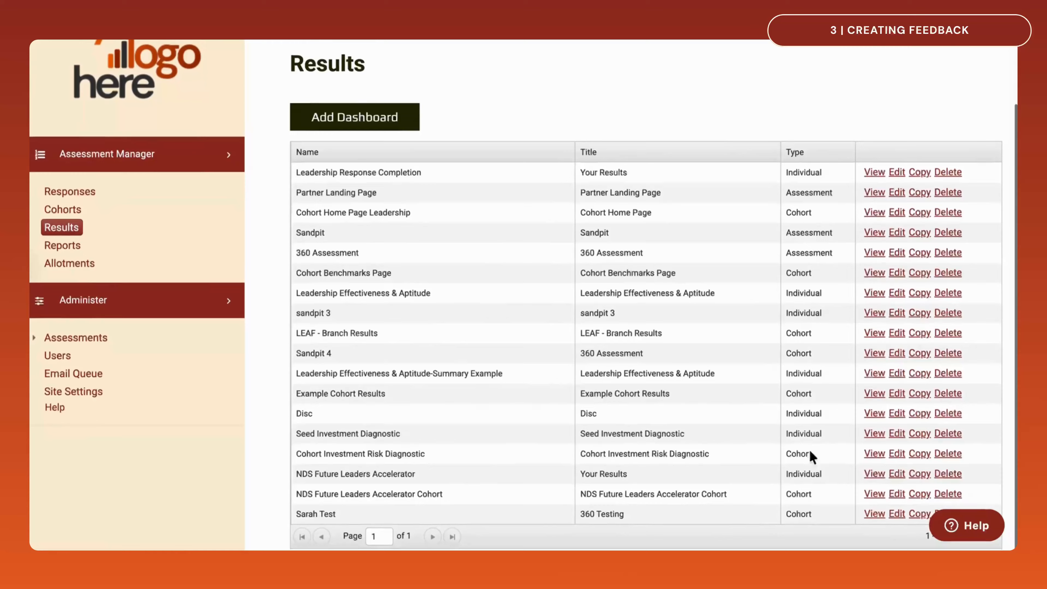
left_click(897, 476)
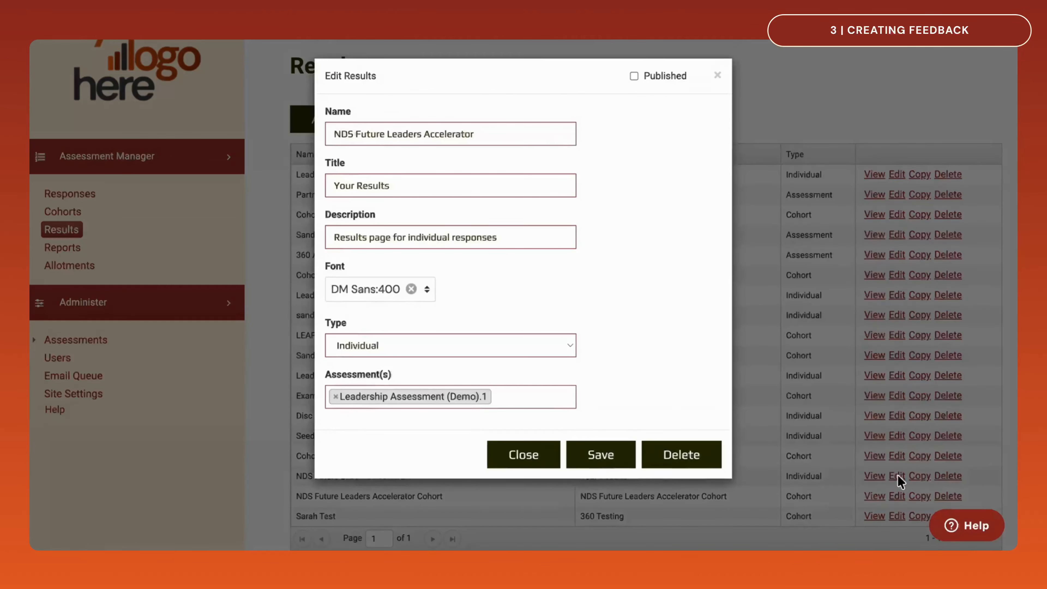
left_click(571, 346)
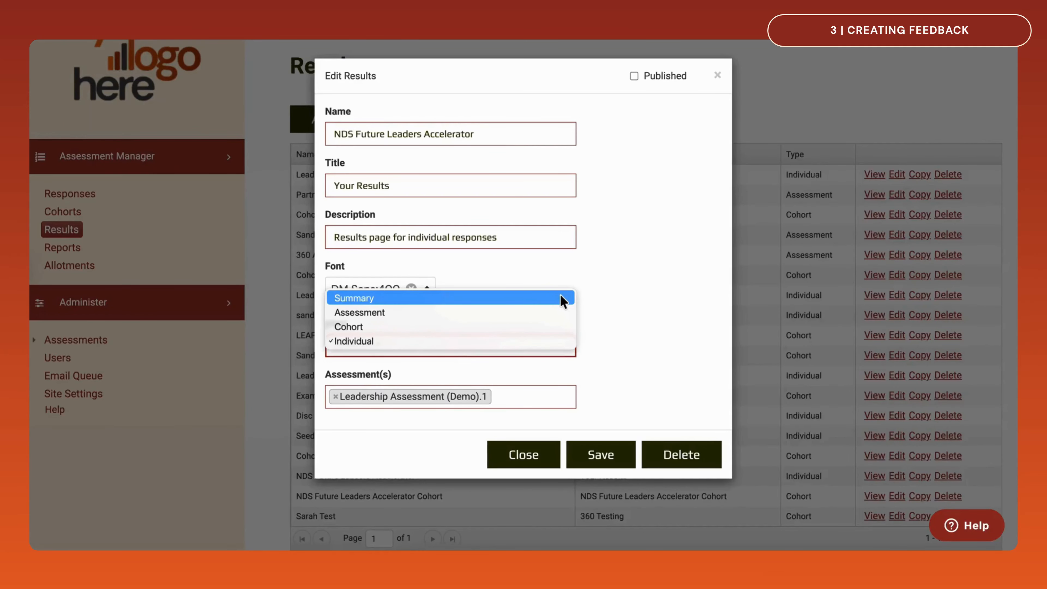
key("Down")
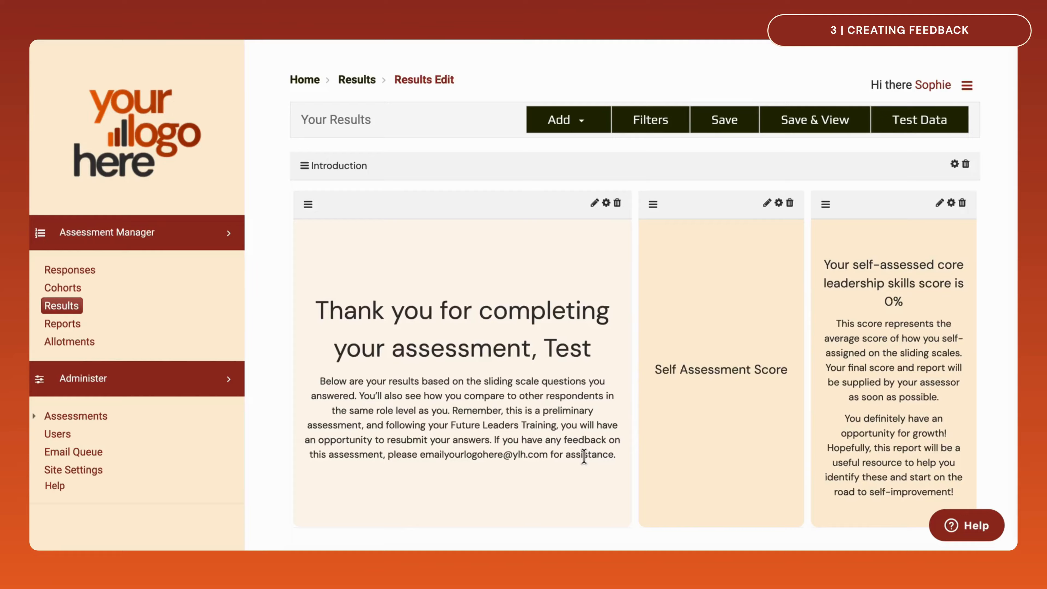
Replace the dashboard's test response with the sample respondent's Pre-Training response and save the test data
left_click(941, 119)
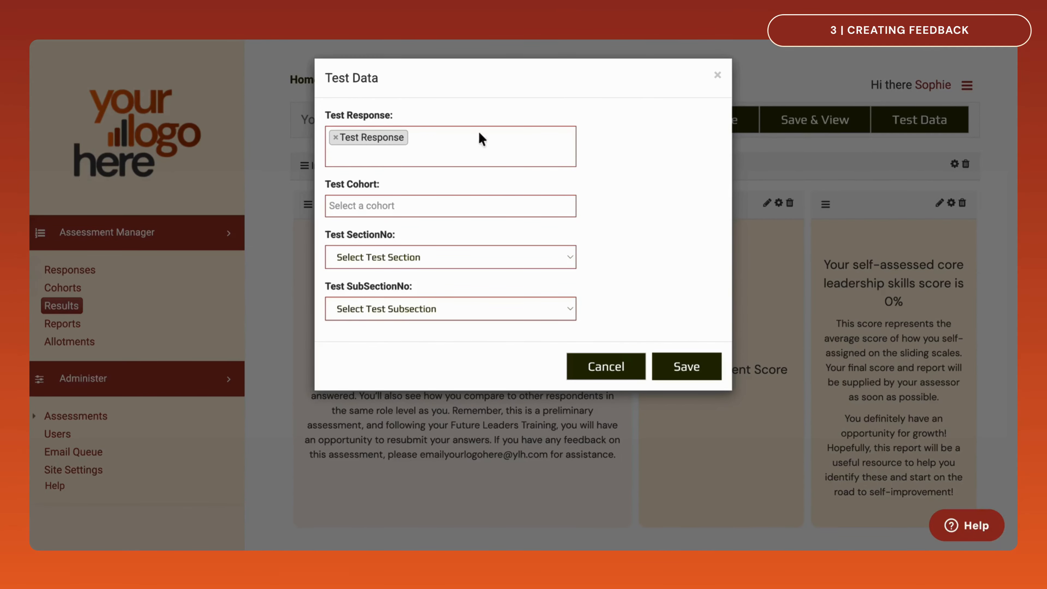
left_click(335, 138)
left_click(335, 137)
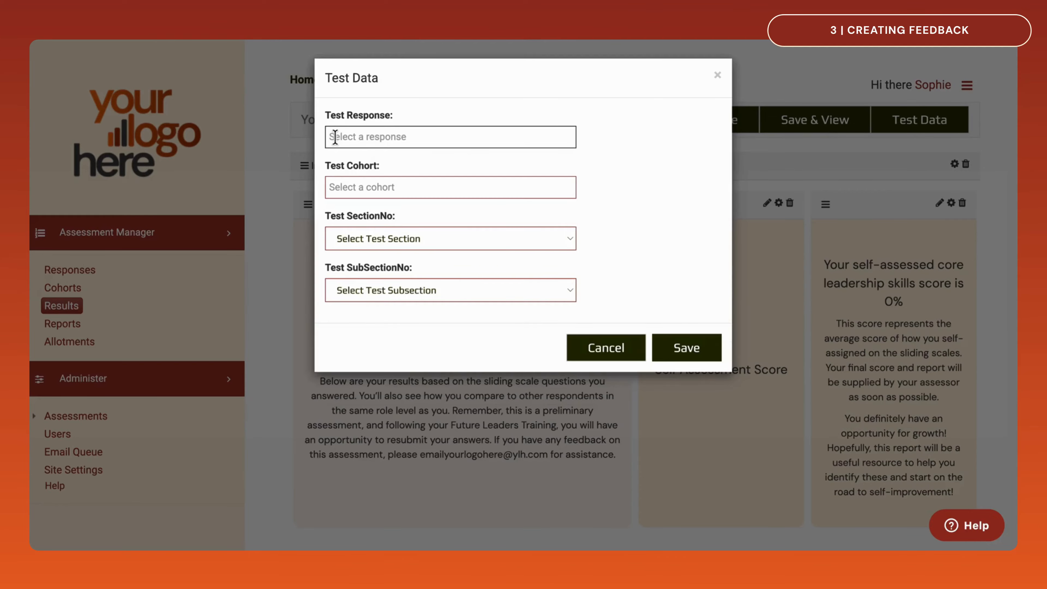
type("amel")
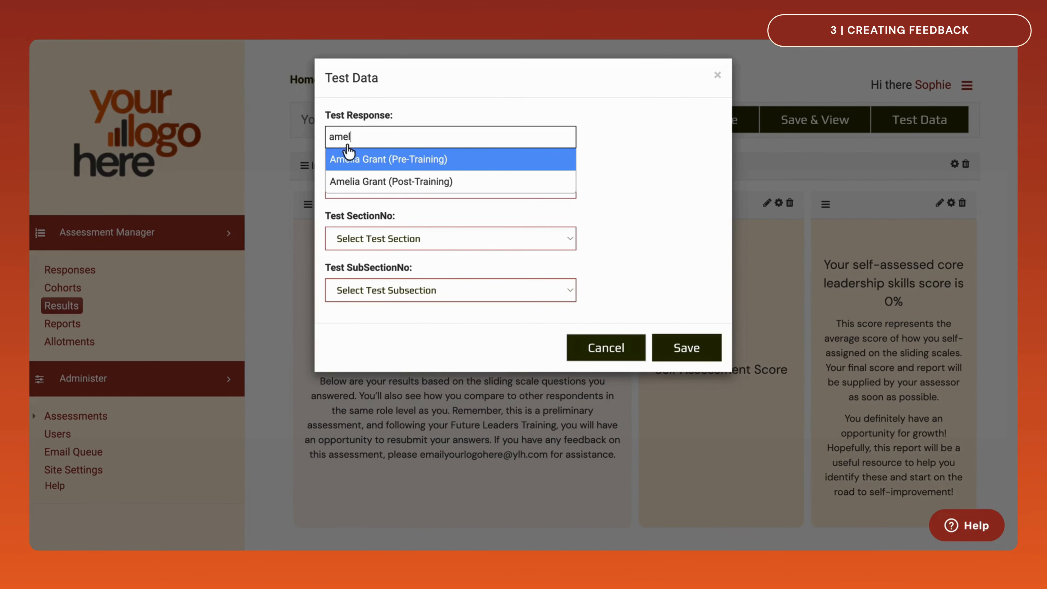
left_click(375, 163)
left_click(696, 370)
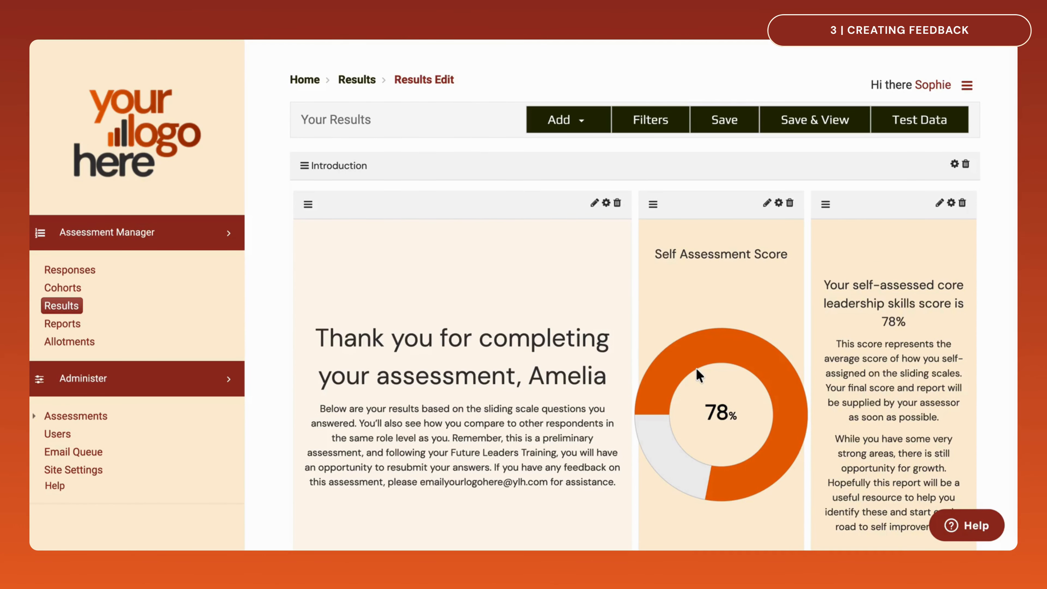
Review the dashboard's introduction tiles, self-assessment score, polar and bar charts, and on-demand question-level scores with the test data
scroll(697, 369, "down", 3)
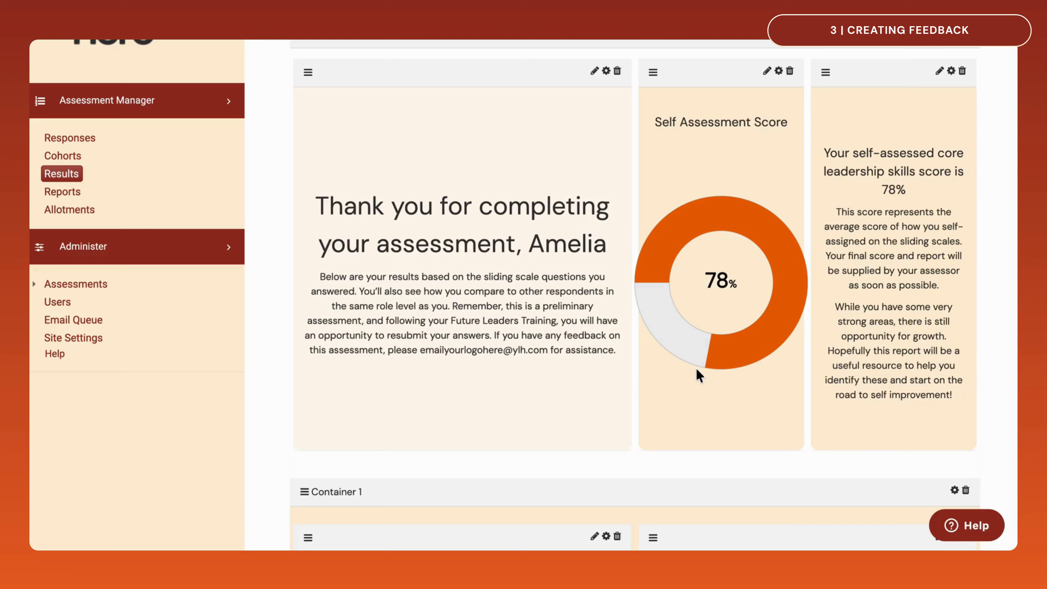
scroll(696, 368, "down", 10)
scroll(697, 375, "down", 7)
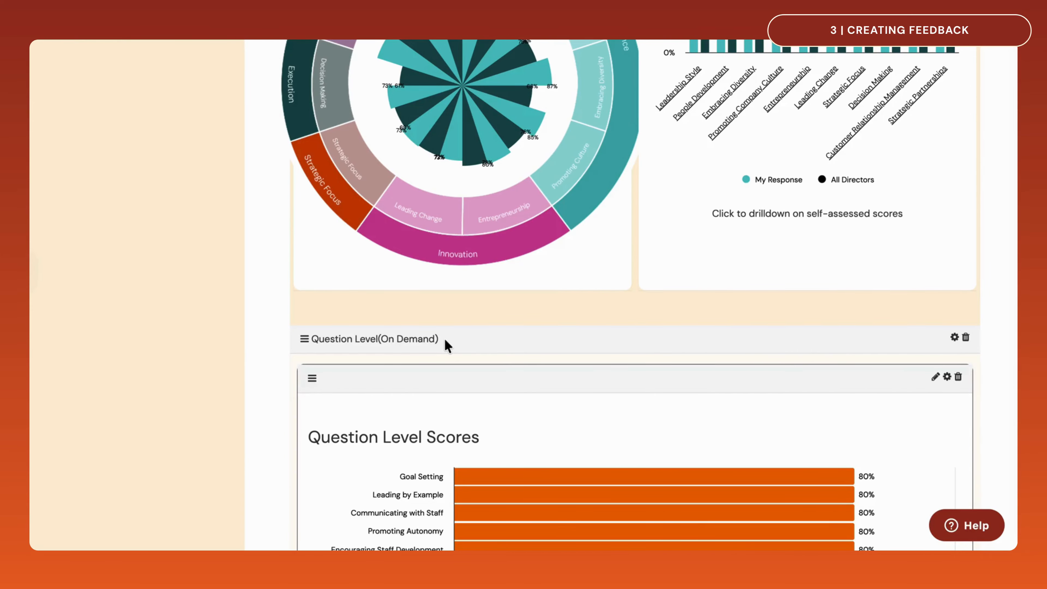
scroll(445, 339, "up", 3)
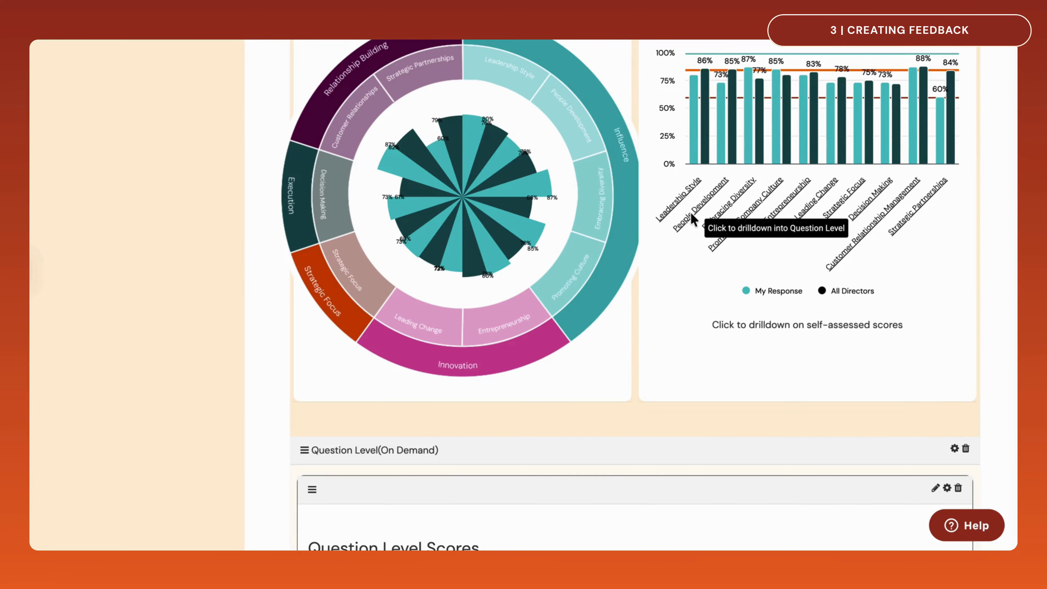
scroll(682, 273, "up", 10)
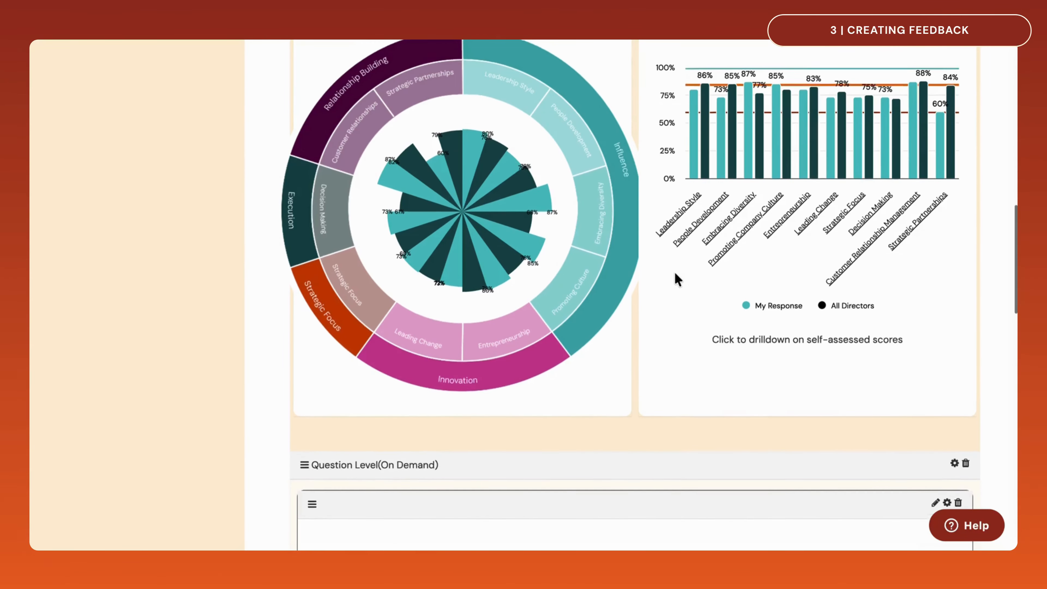
scroll(678, 280, "up", 2)
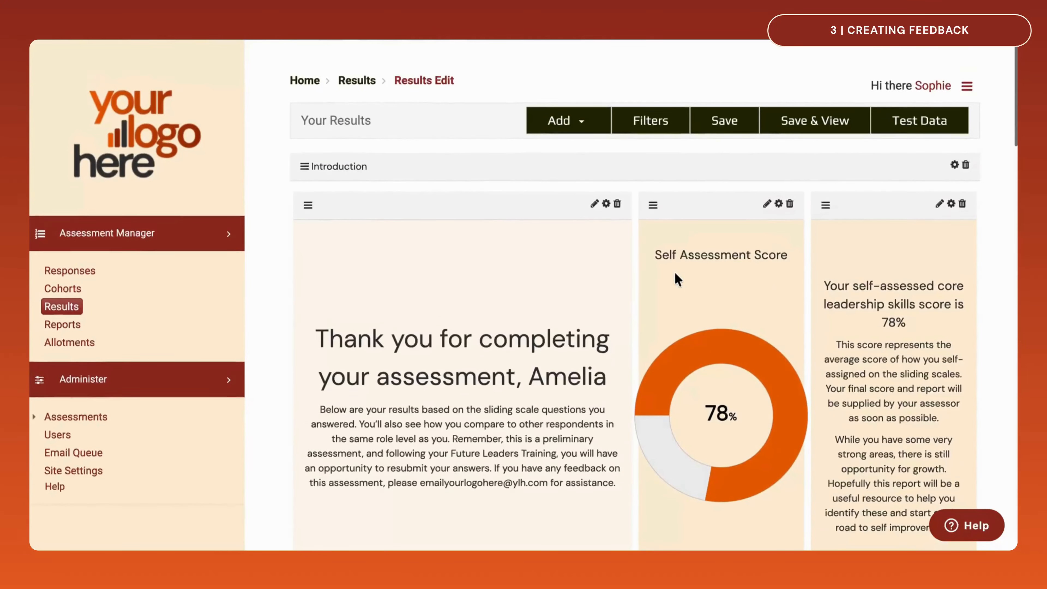
Add a new container to the dashboard, name it "Demo", and save its settings
left_click(588, 128)
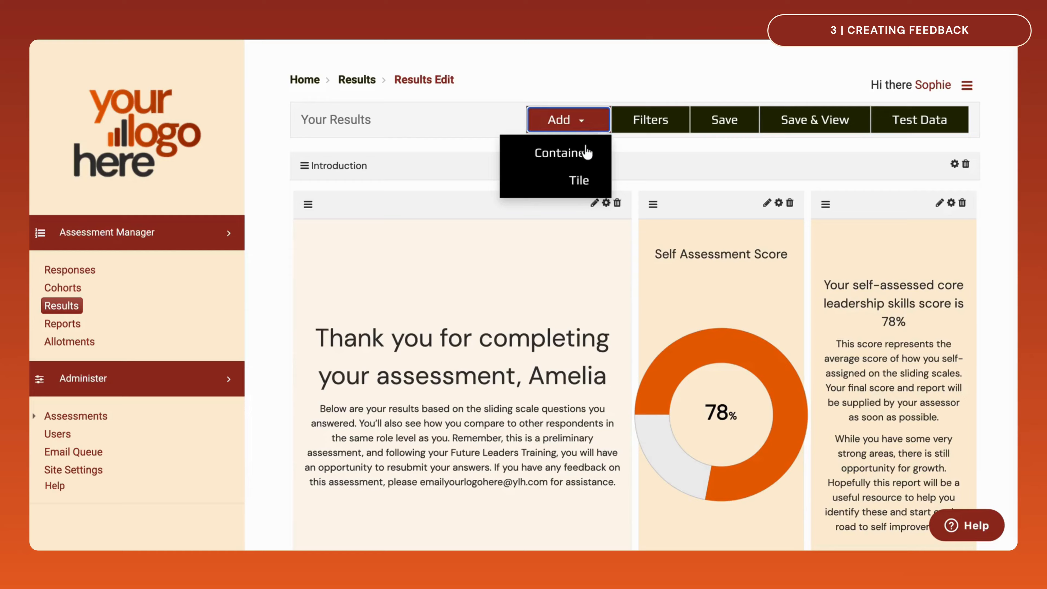
left_click(587, 156)
scroll(584, 158, "down", 15)
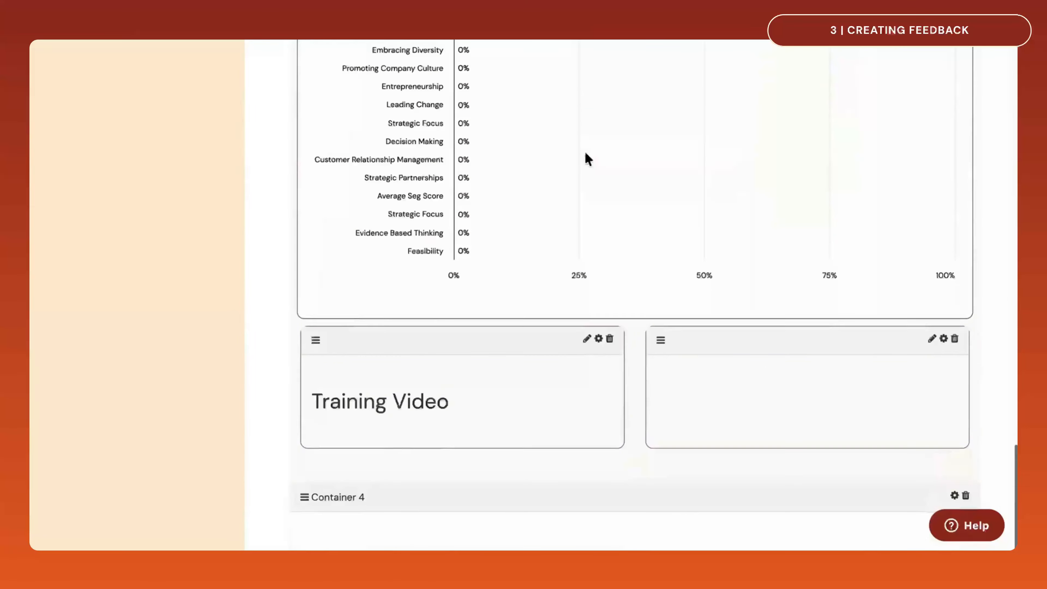
left_click(954, 496)
triple_click(419, 152)
type("Demo")
scroll(526, 199, "down", 5)
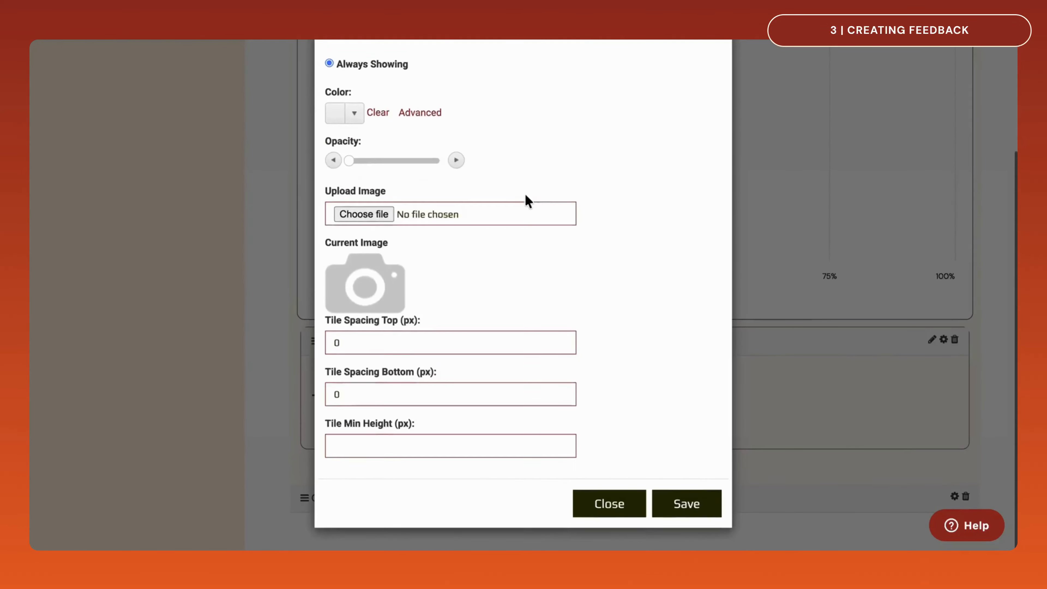
left_click(686, 503)
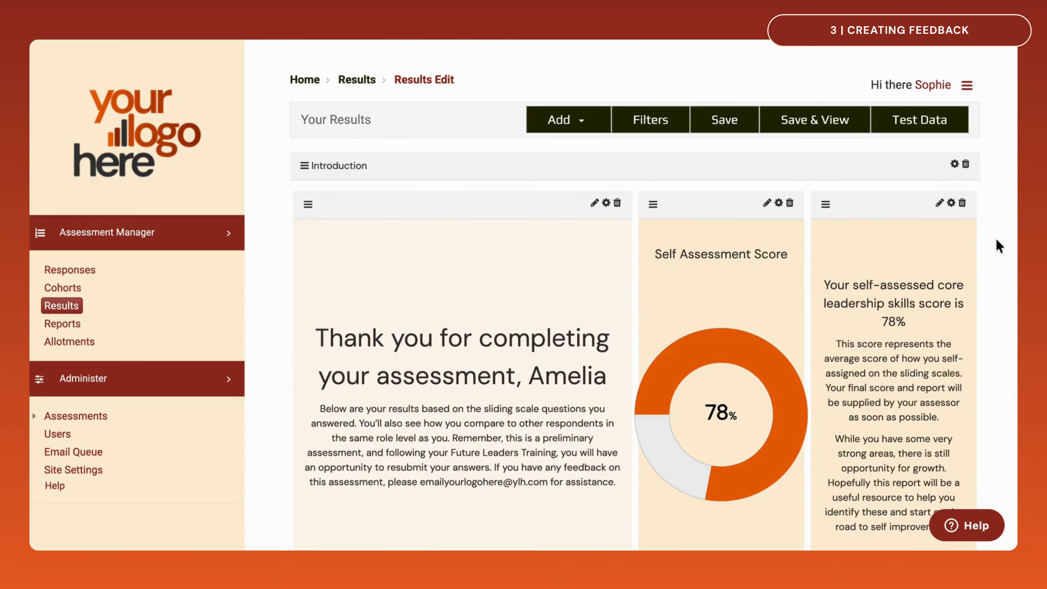
Add a Full Width tile inside the Demo container and close the tile selection
left_click(570, 124)
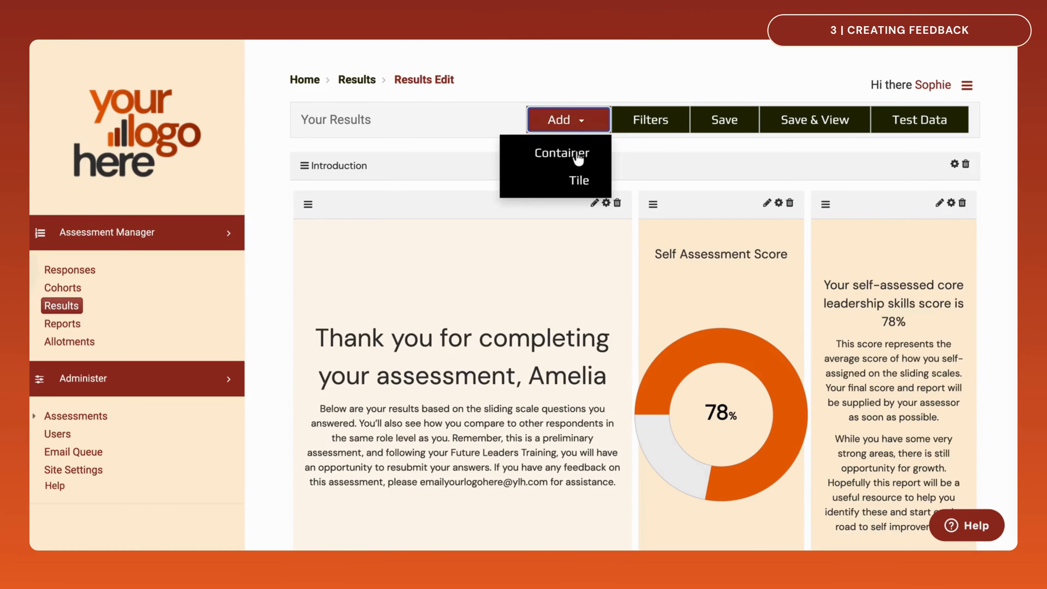
left_click(578, 182)
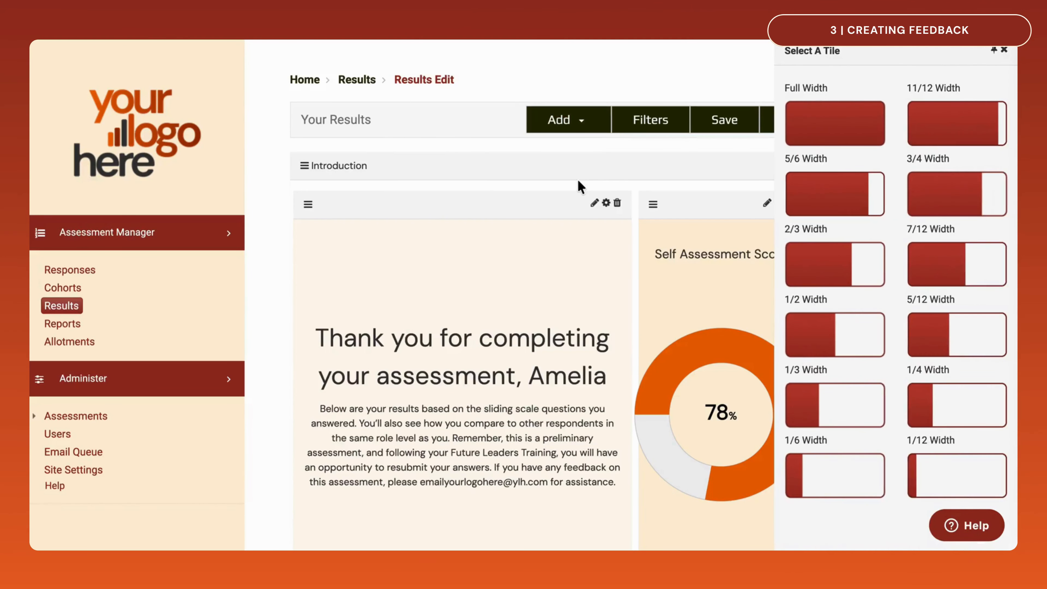
scroll(578, 182, "down", 20)
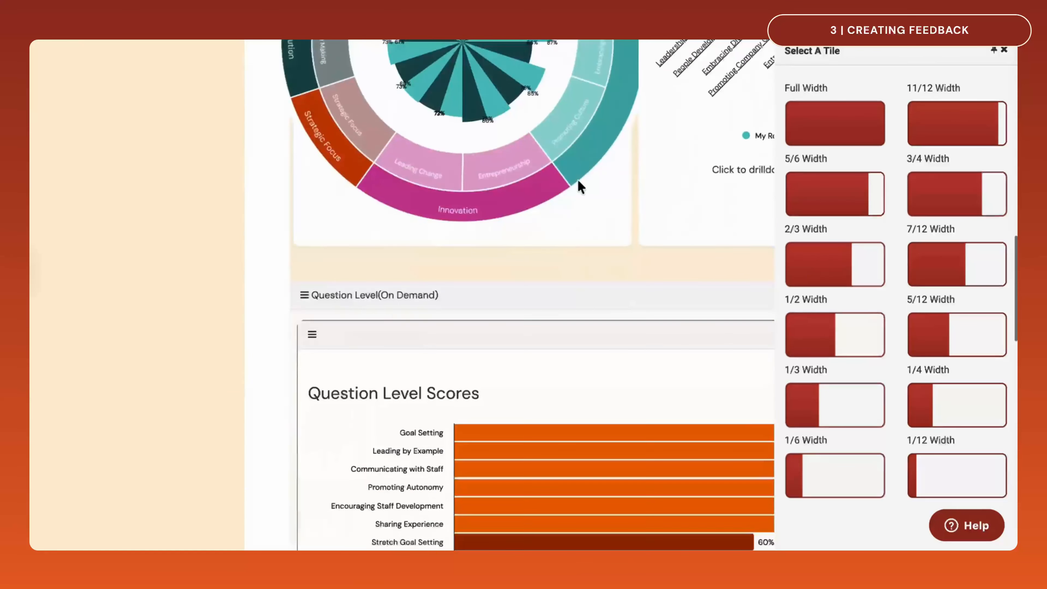
scroll(579, 185, "down", 5)
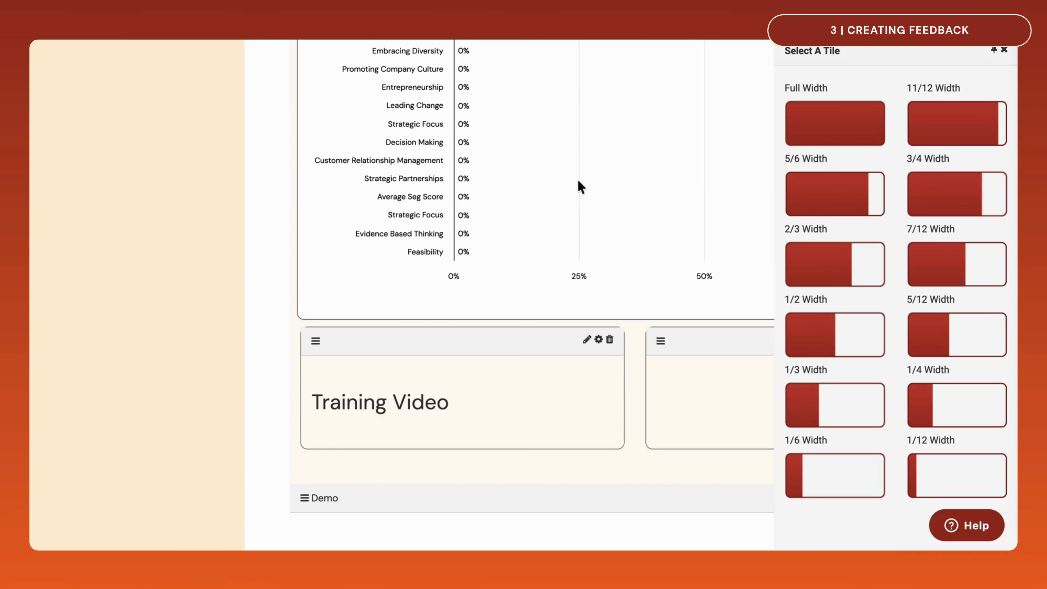
left_click_drag(827, 112, 366, 539)
left_click(1004, 50)
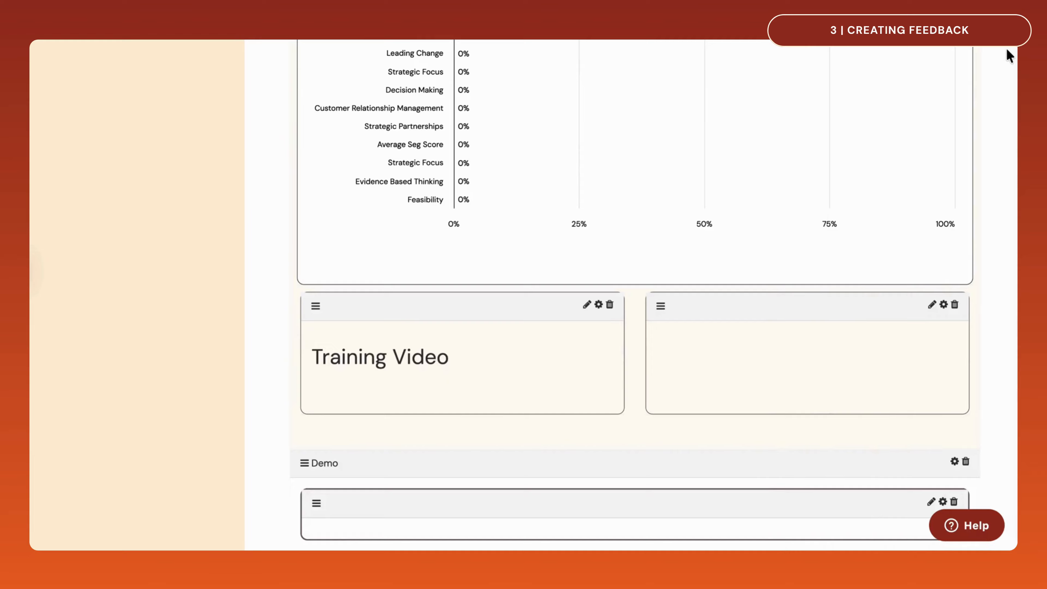
Enter the title "Section Scores" in the Demo container's new tile and format it as Heading 2
left_click(931, 501)
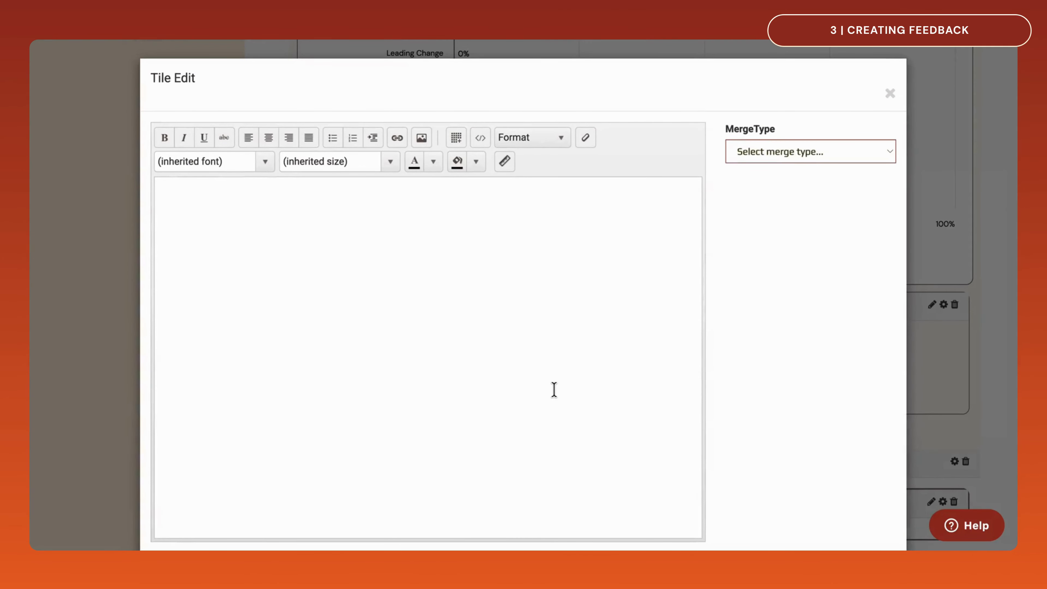
type("Section Scores")
key("ctrl+a")
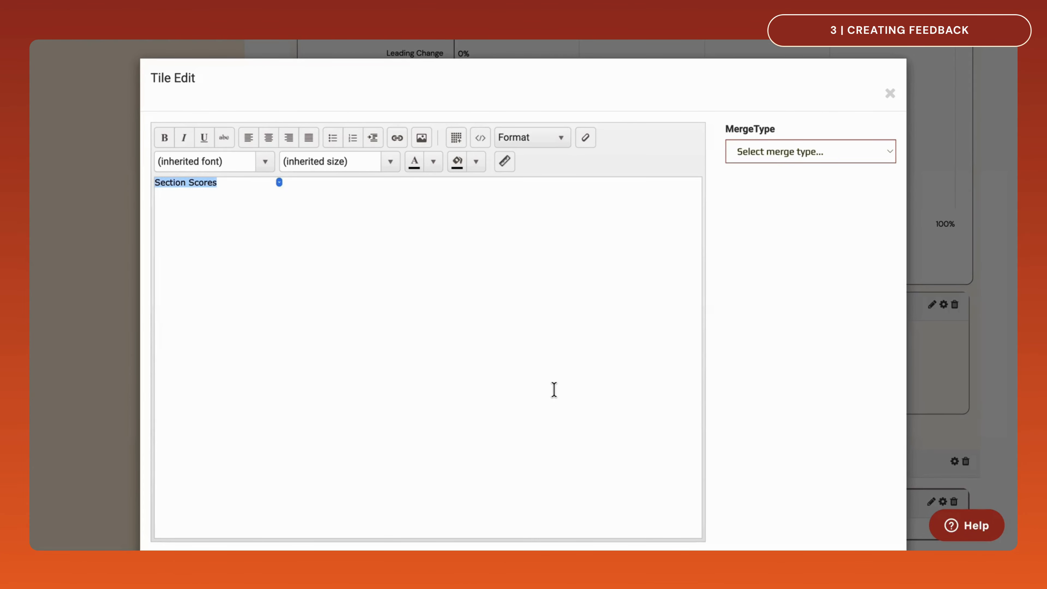
left_click(564, 144)
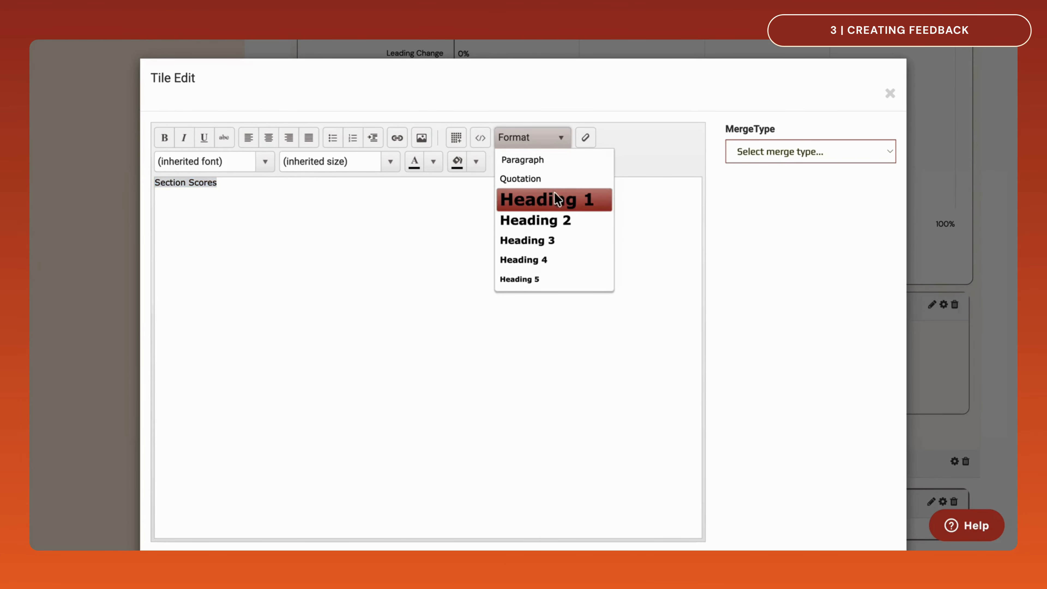
left_click(550, 218)
left_click(551, 219)
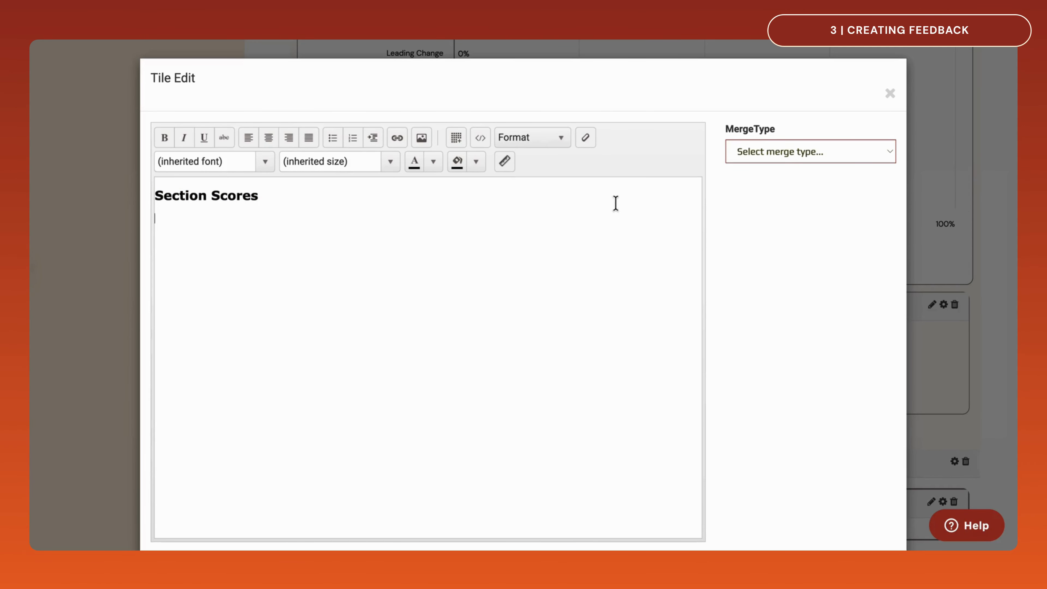
Insert a Multi Bar Chart merge field below the Section Scores heading and set it to show Sections
left_click(786, 159)
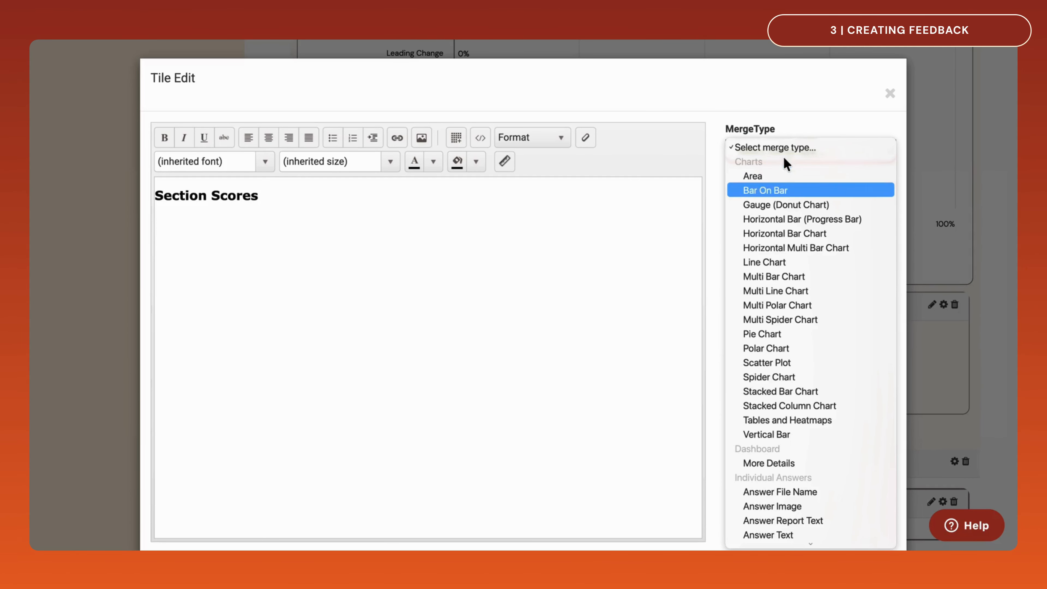
left_click(775, 277)
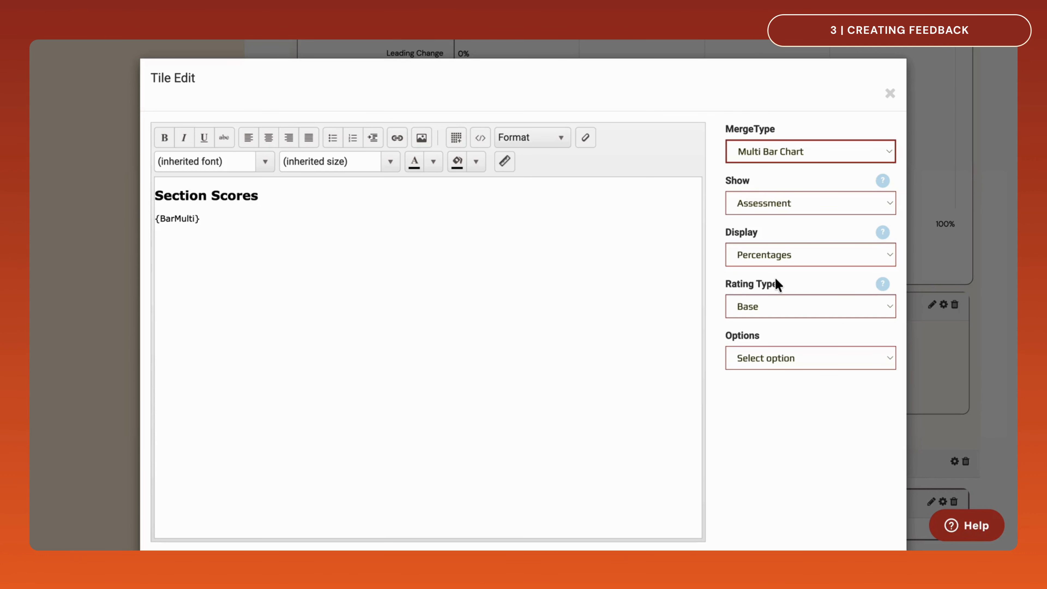
left_click(820, 204)
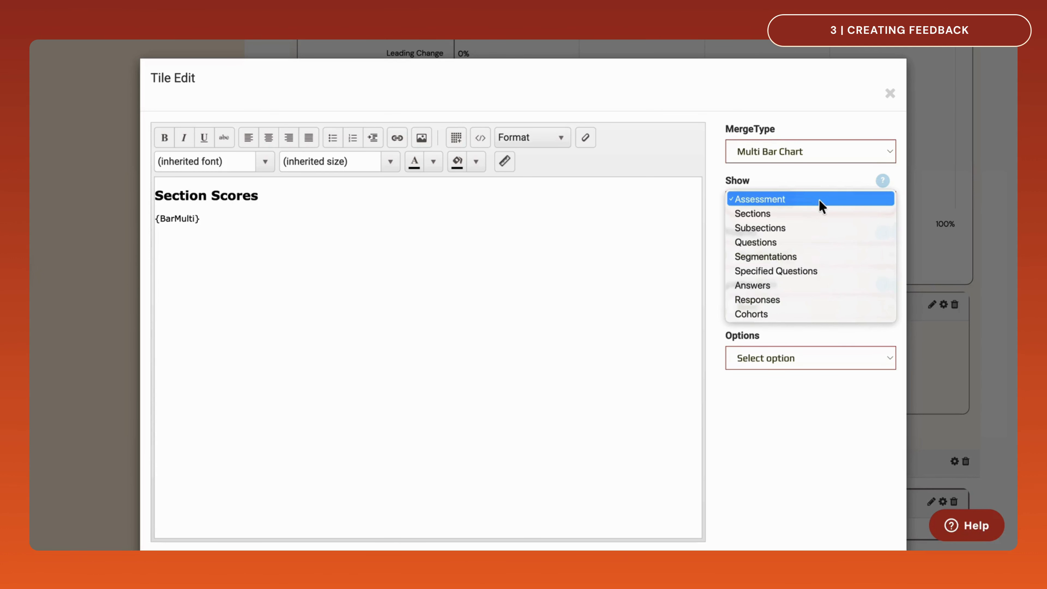
left_click(816, 214)
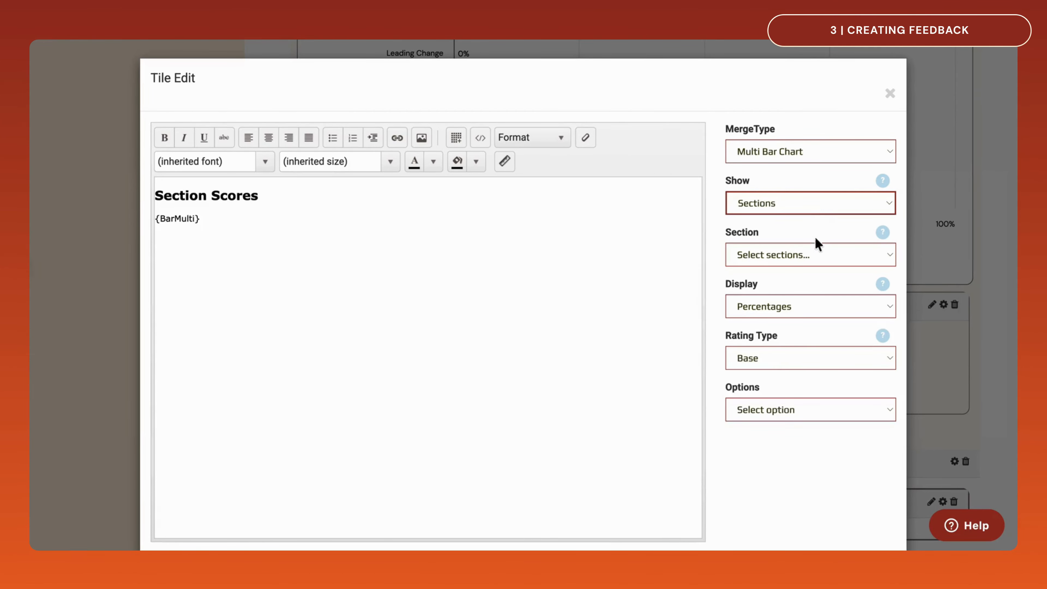
Set the chart to cover All sections and add Role Level as Benchmark 1
left_click(816, 257)
left_click(817, 266)
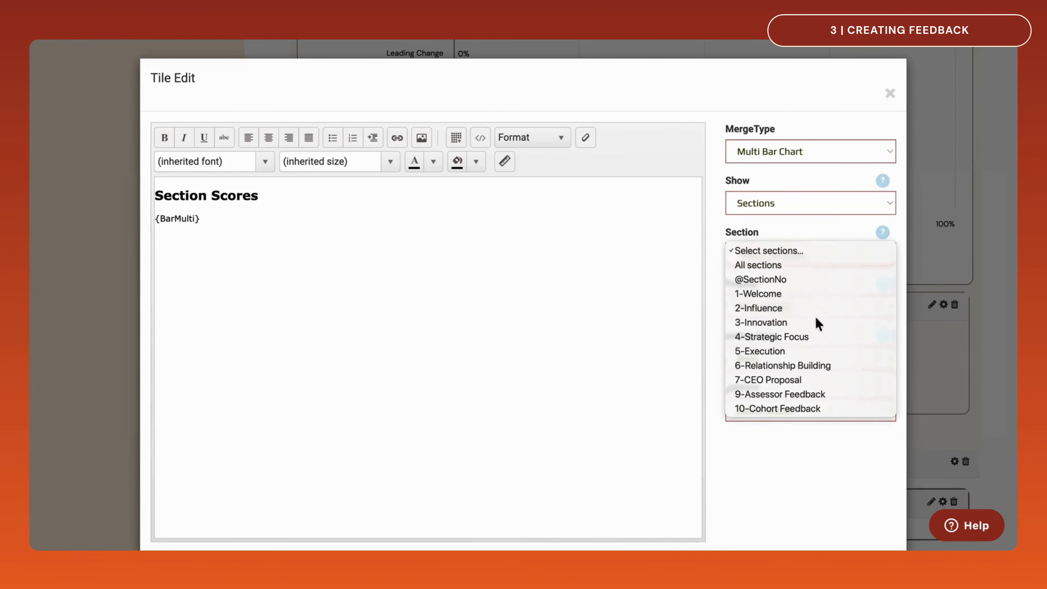
left_click(816, 408)
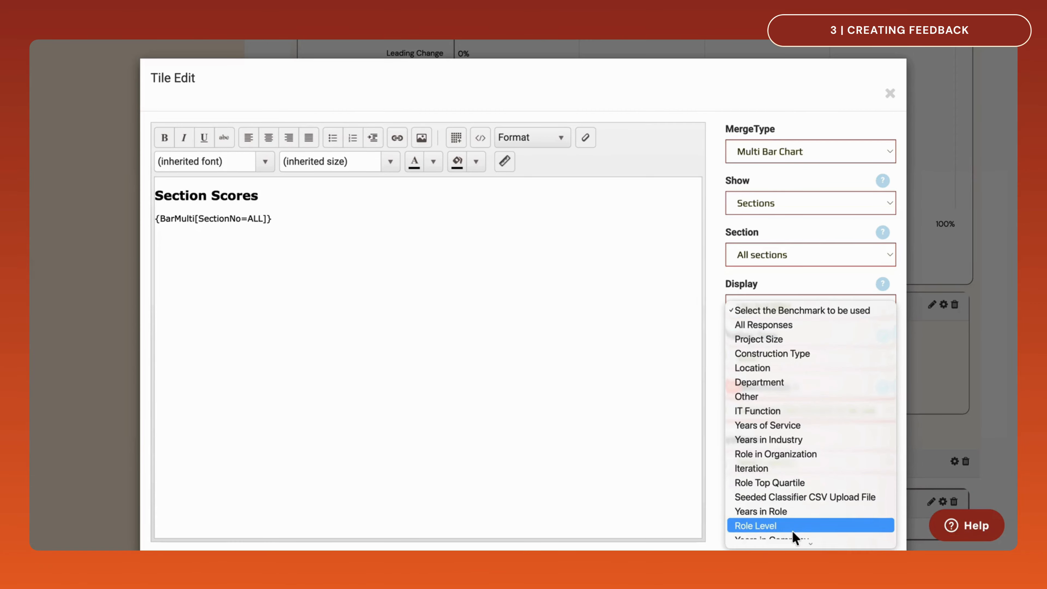
left_click(792, 529)
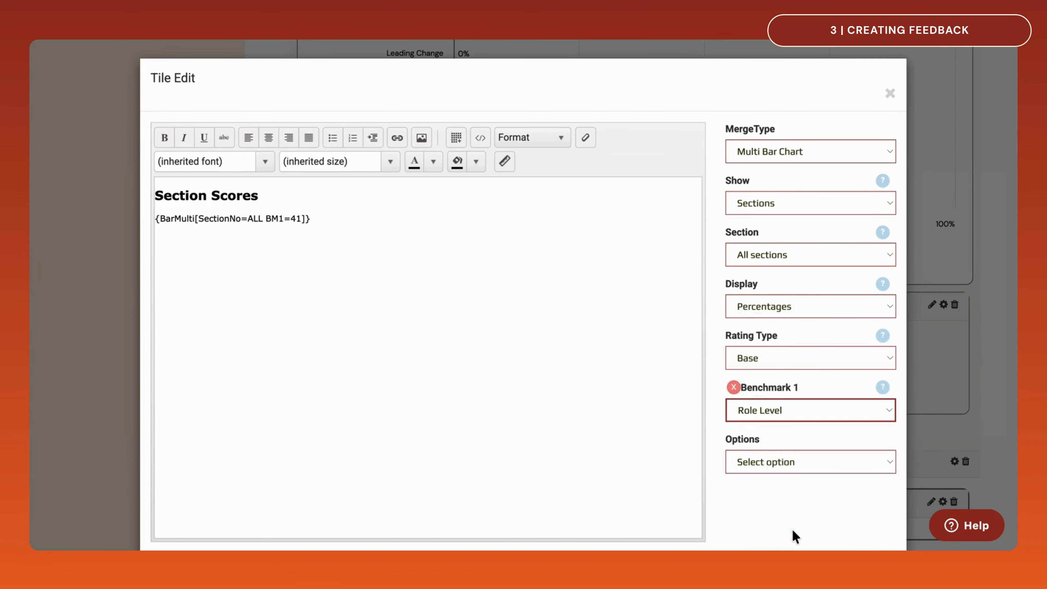